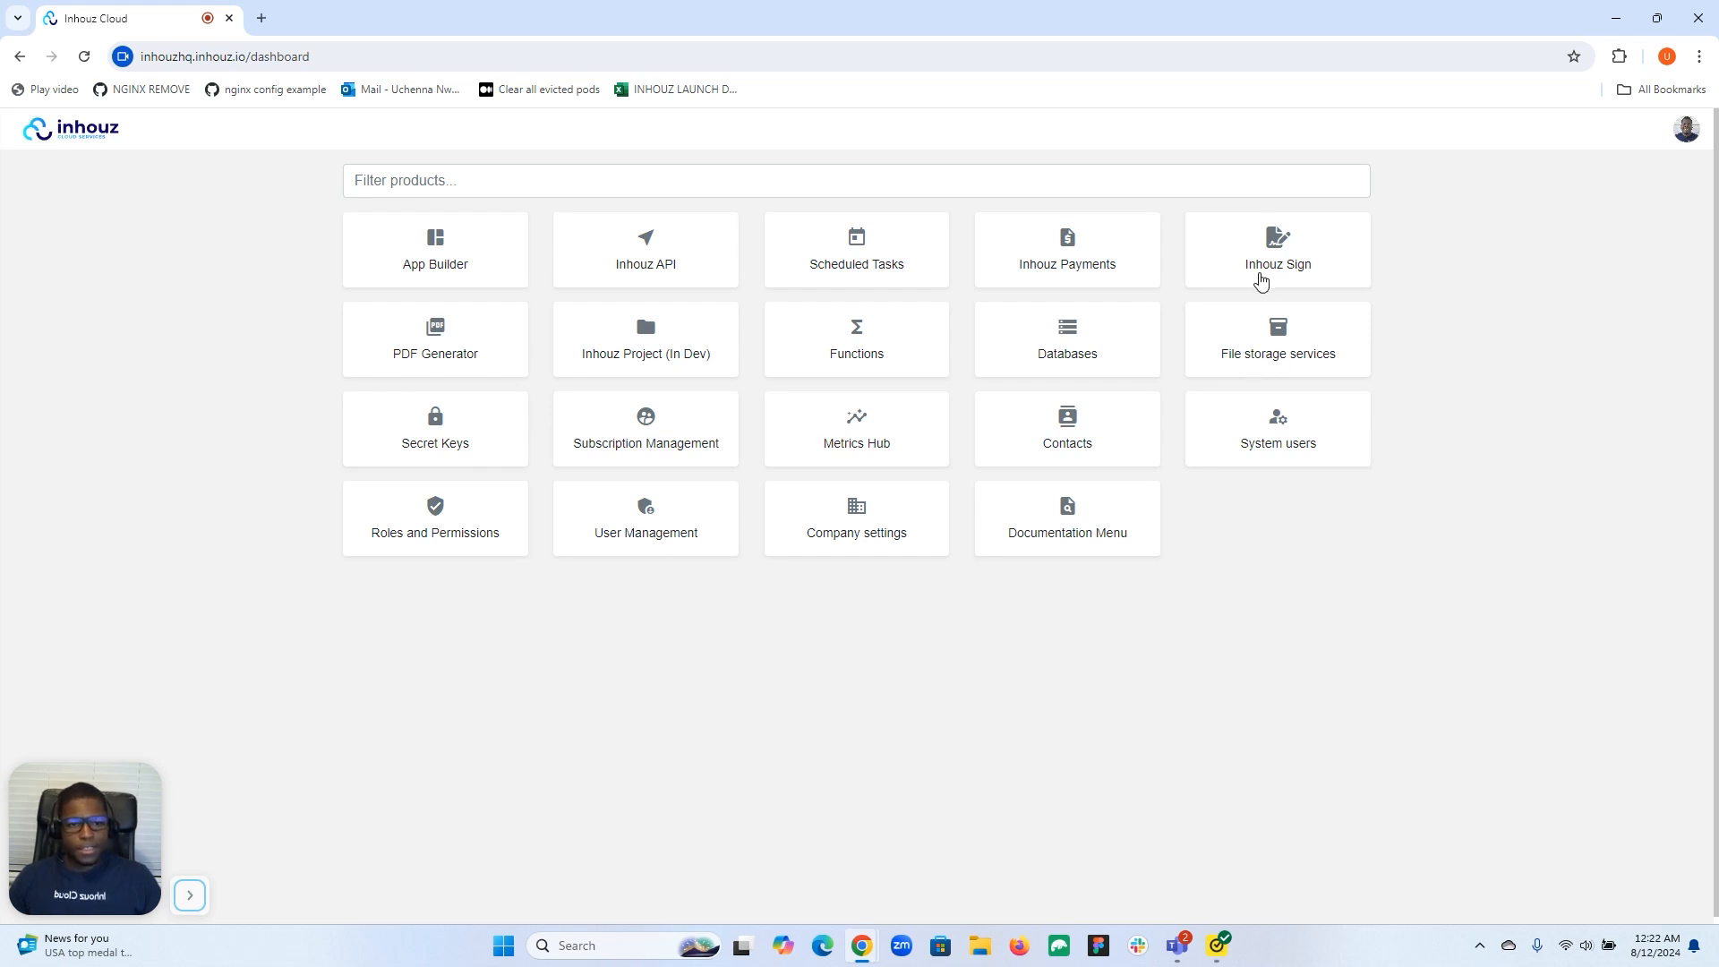
Launch Inhouz Sign from the product dashboard to reach its Production Documents list.
{"action": "left_click", "coordinate": [1278, 268]}
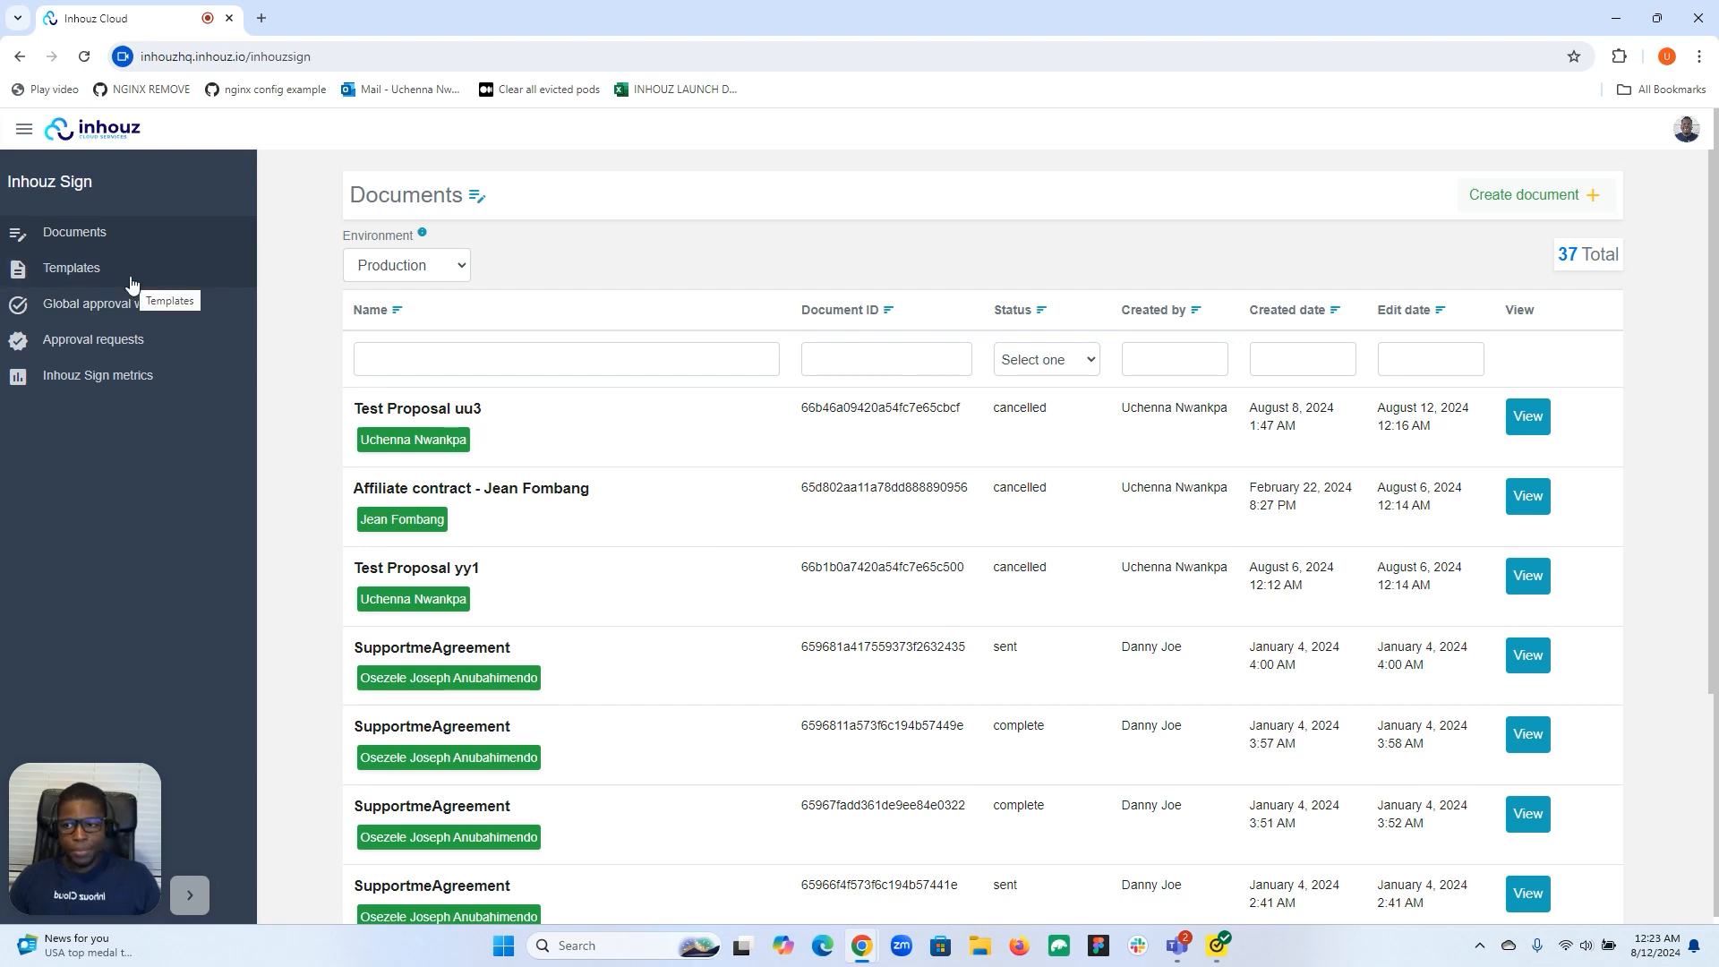
Go to the Global approval workflow settings page in the sidebar.
{"action": "left_click", "coordinate": [125, 321]}
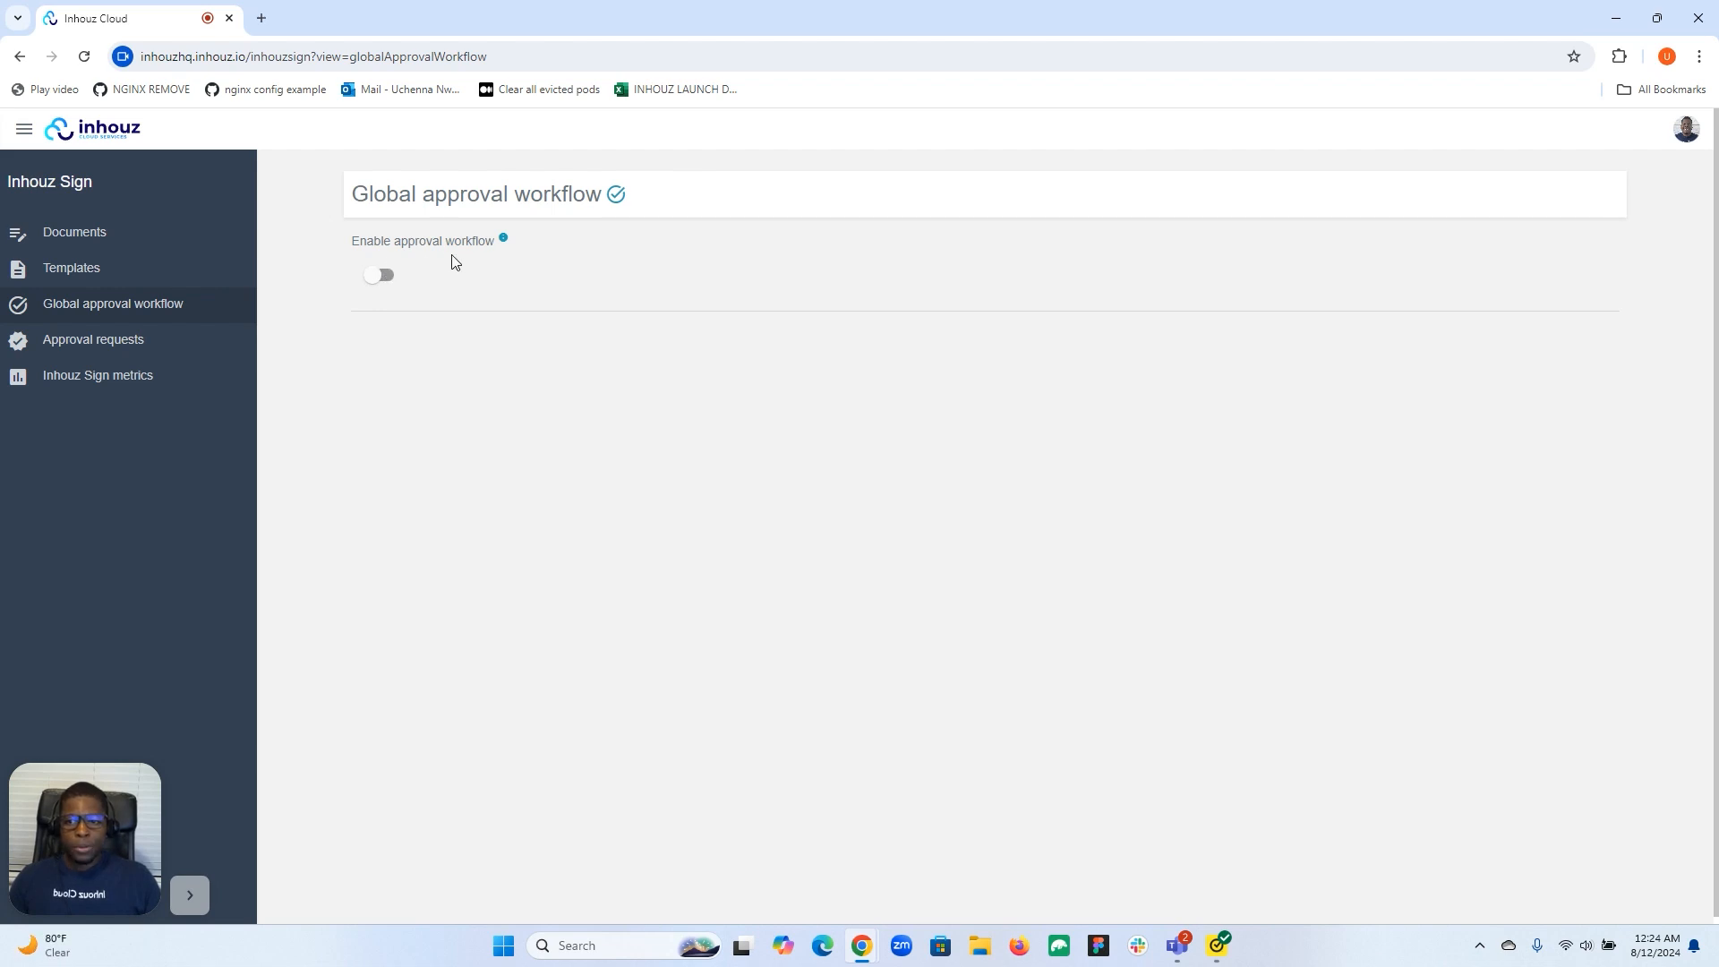
Enable the global approval workflow with a required approval count of 1.
{"action": "left_click", "coordinate": [388, 279]}
{"action": "left_click", "coordinate": [396, 347]}
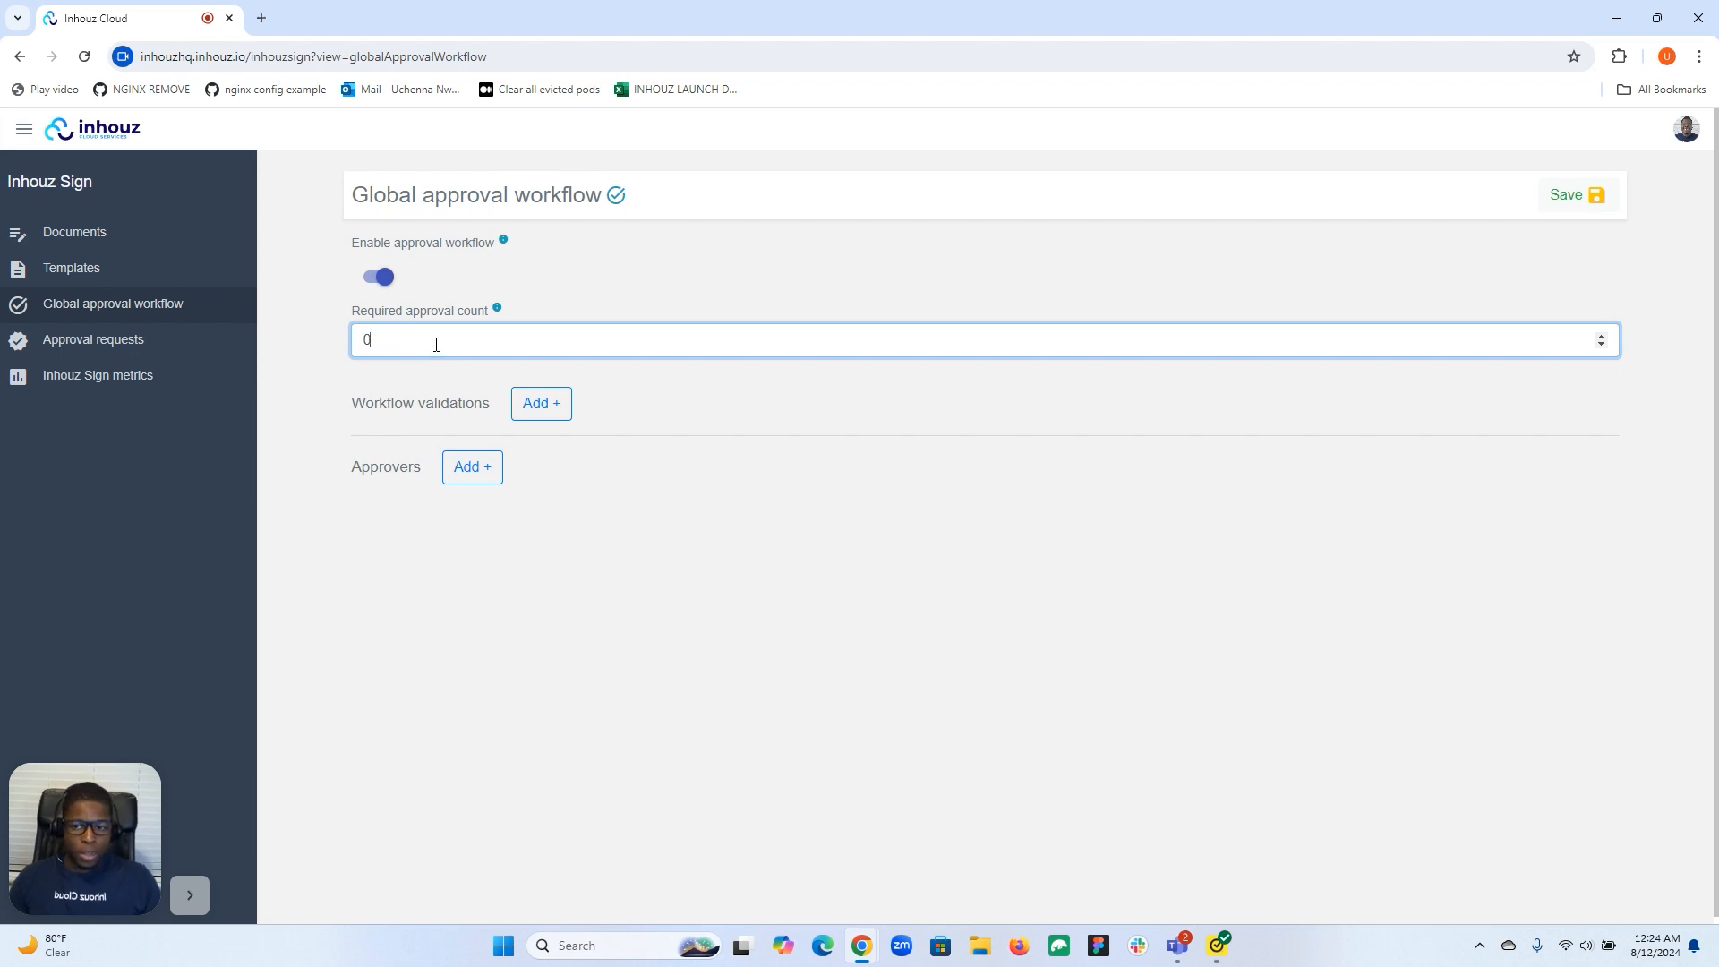
{"action": "type", "text": "1"}
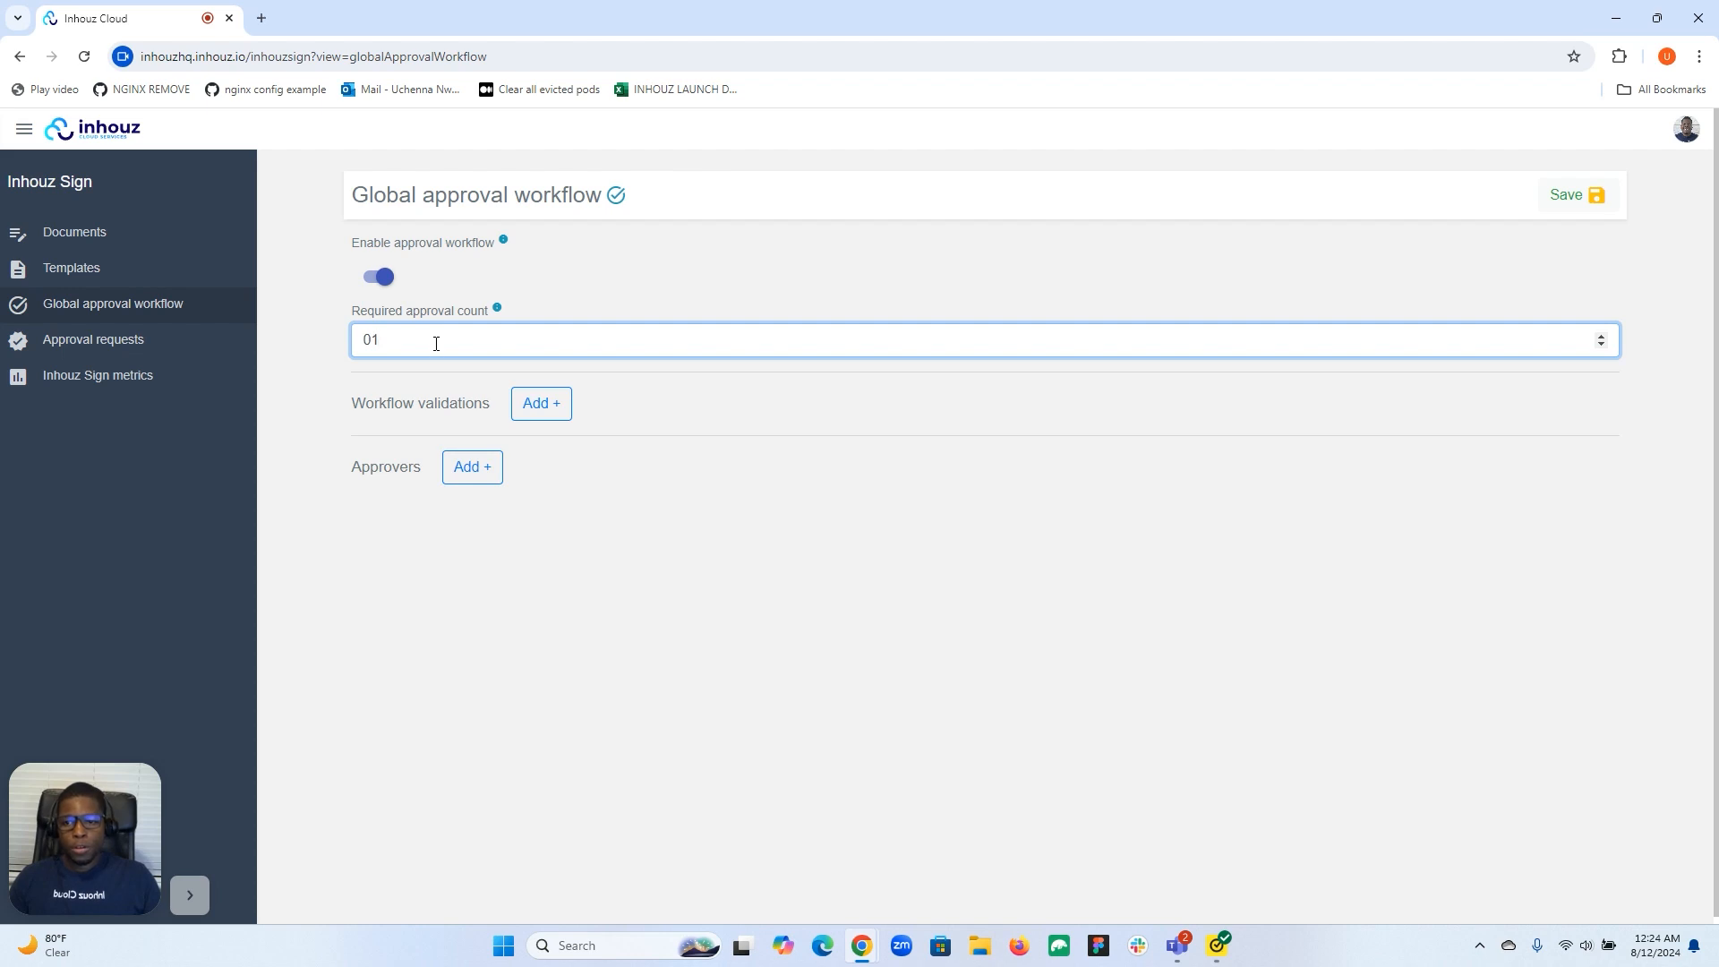
{"action": "left_click", "coordinate": [541, 402]}
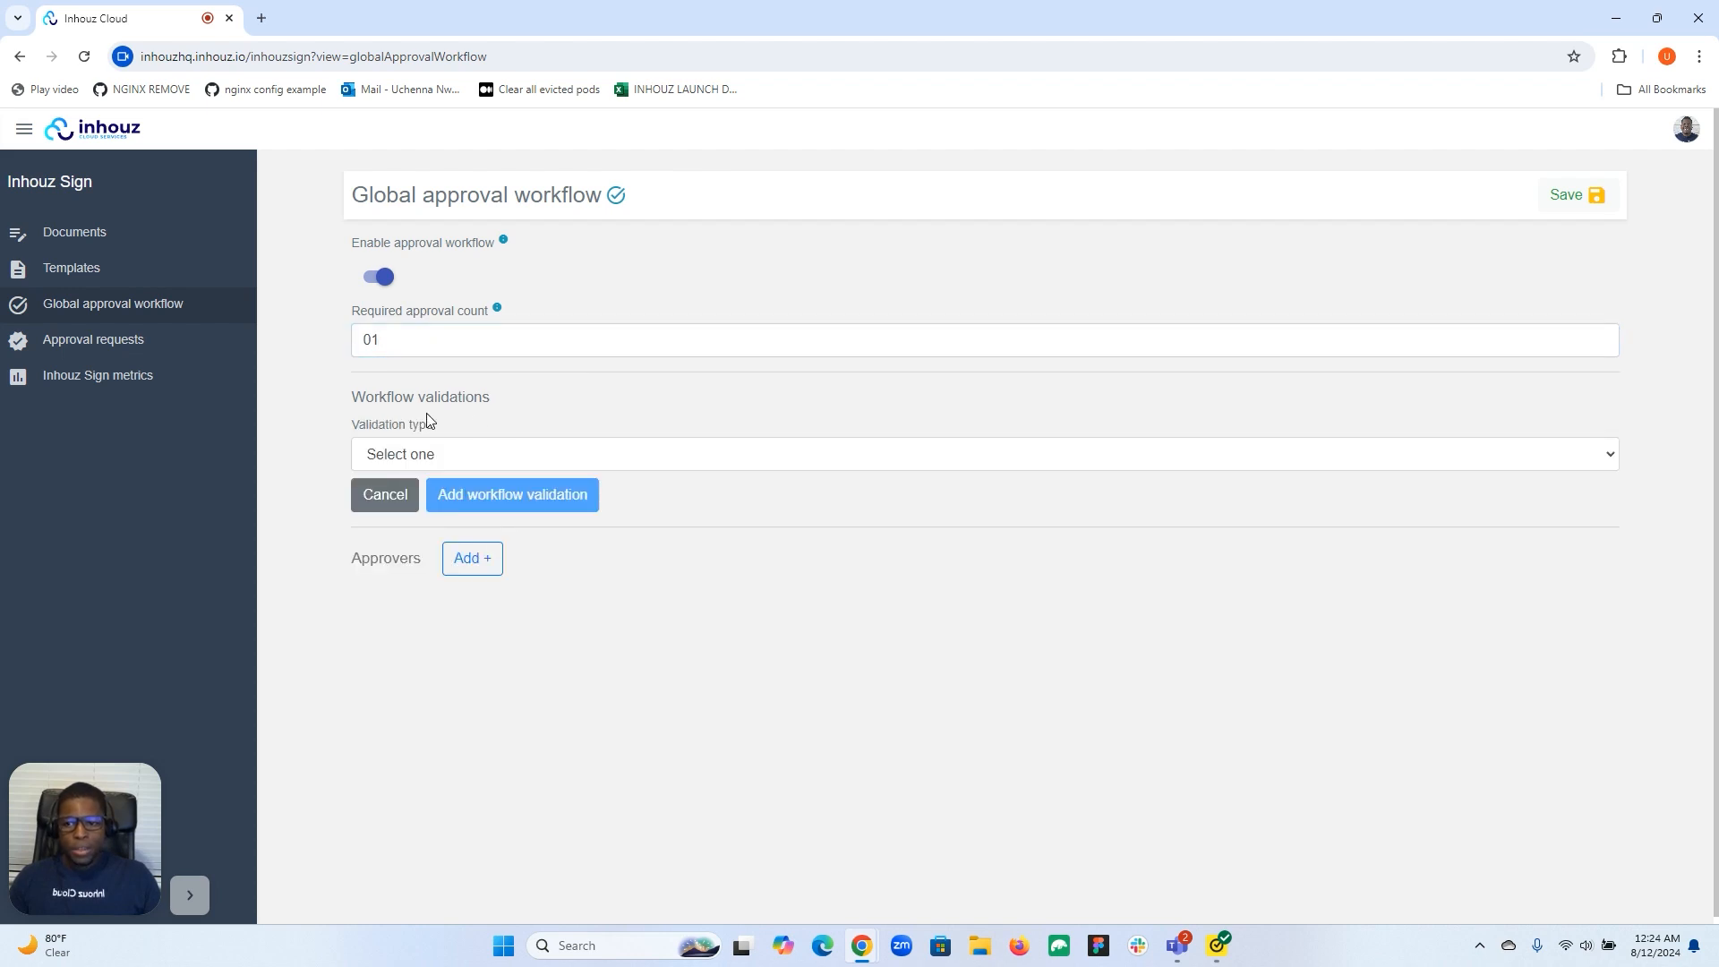
Browse the available validation types, then dismiss the list without choosing one.
{"action": "left_click", "coordinate": [597, 449]}
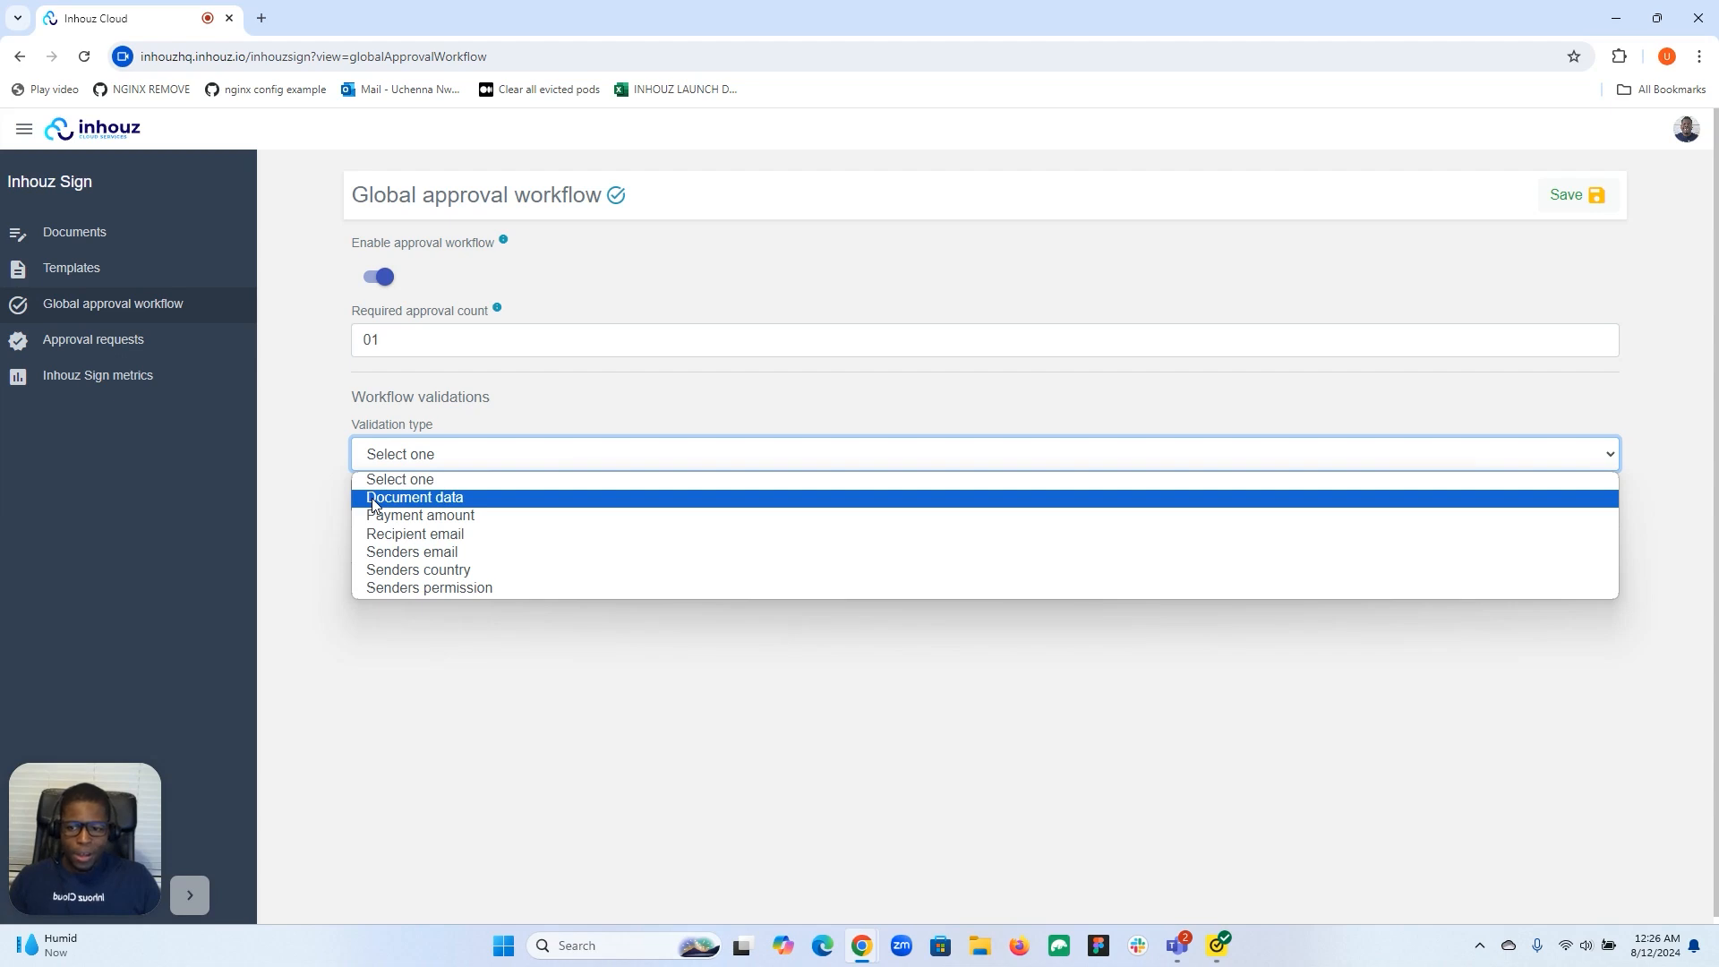
{"action": "left_click", "coordinate": [309, 442]}
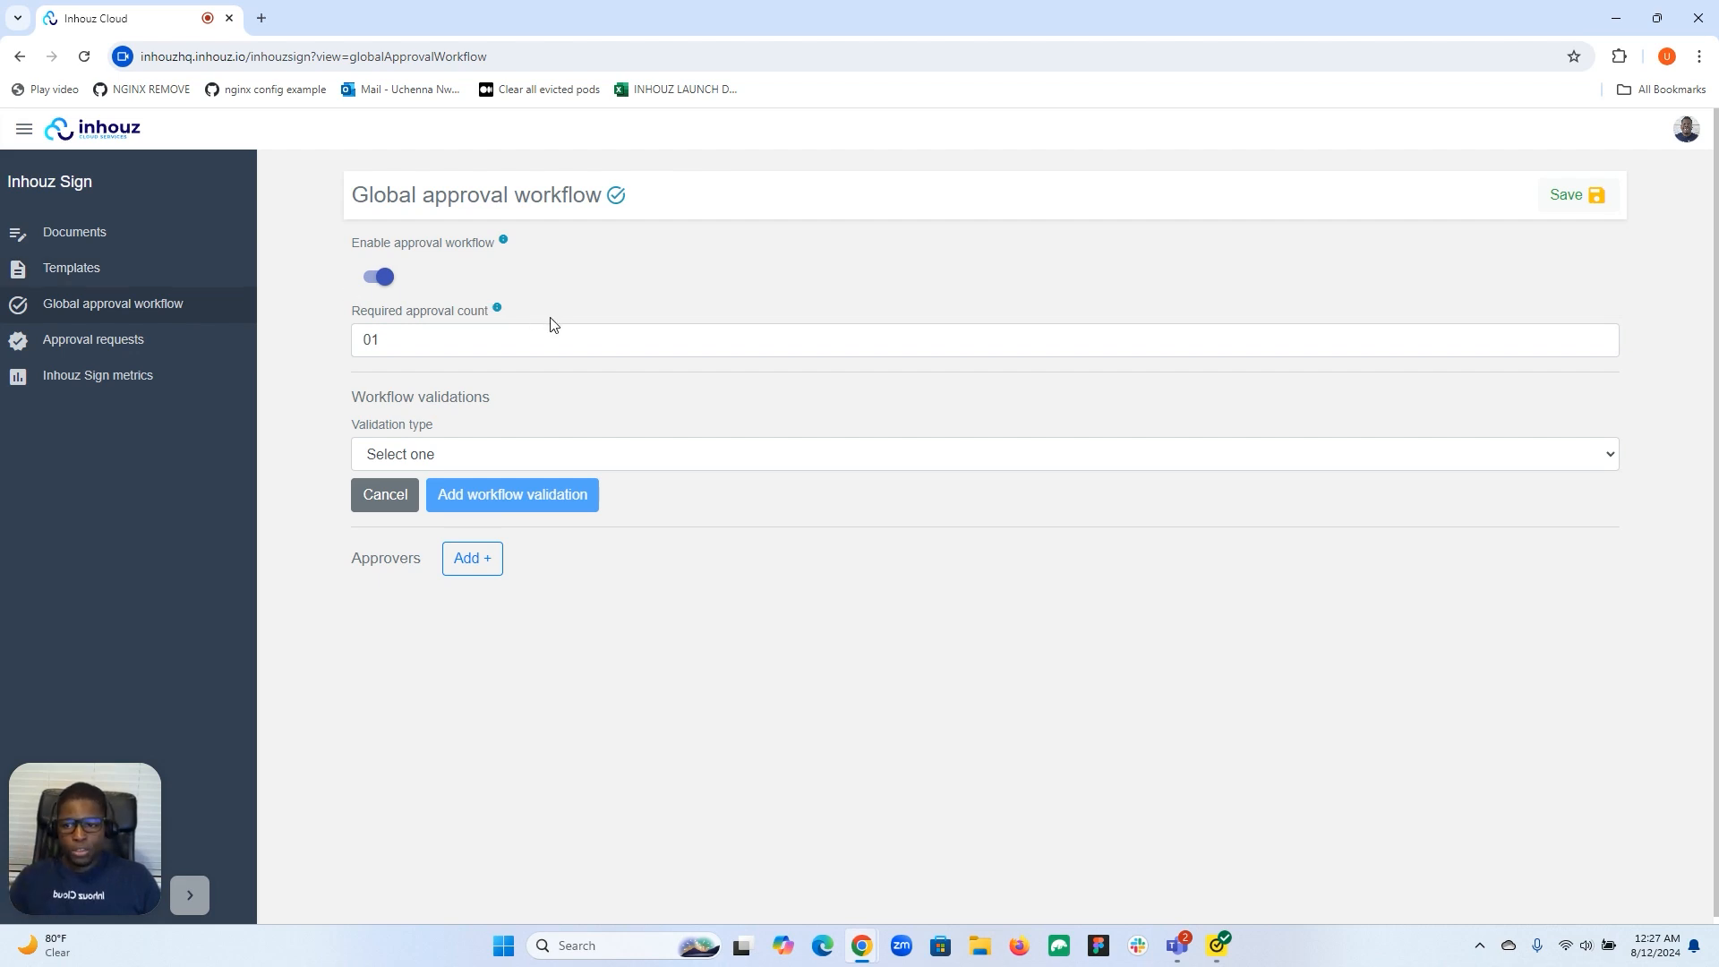
Add a workflow validation of type Document data.
{"action": "left_click", "coordinate": [708, 450]}
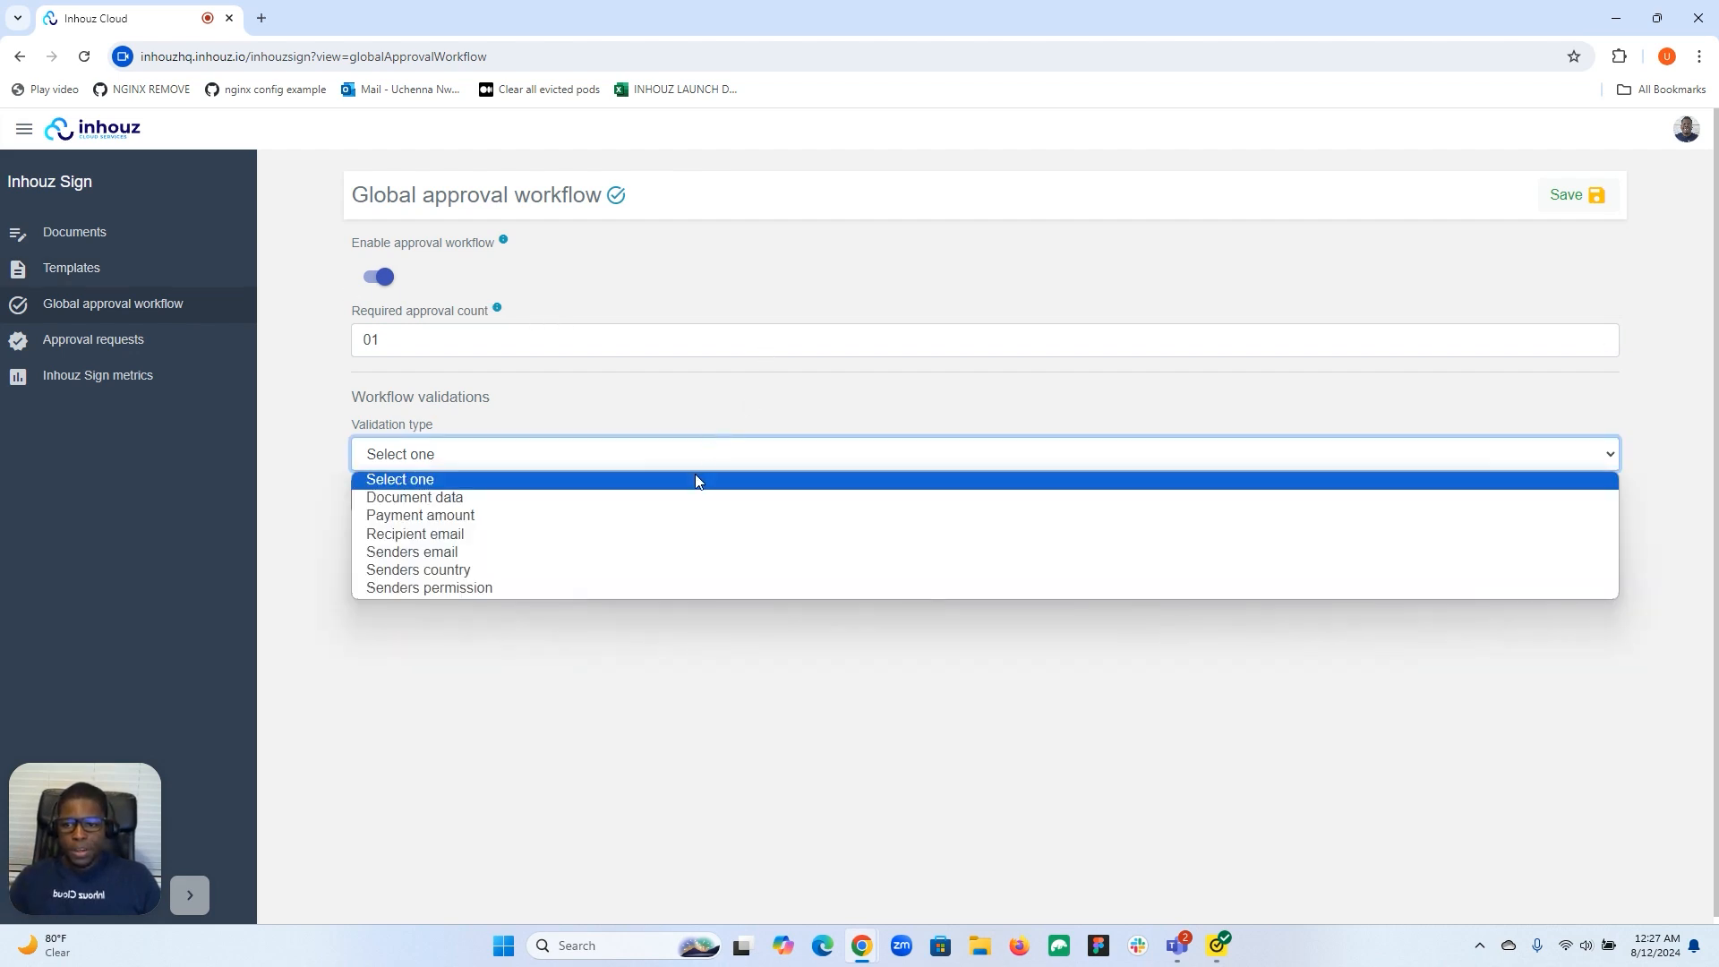
{"action": "left_click", "coordinate": [654, 498]}
{"action": "left_click", "coordinate": [472, 498]}
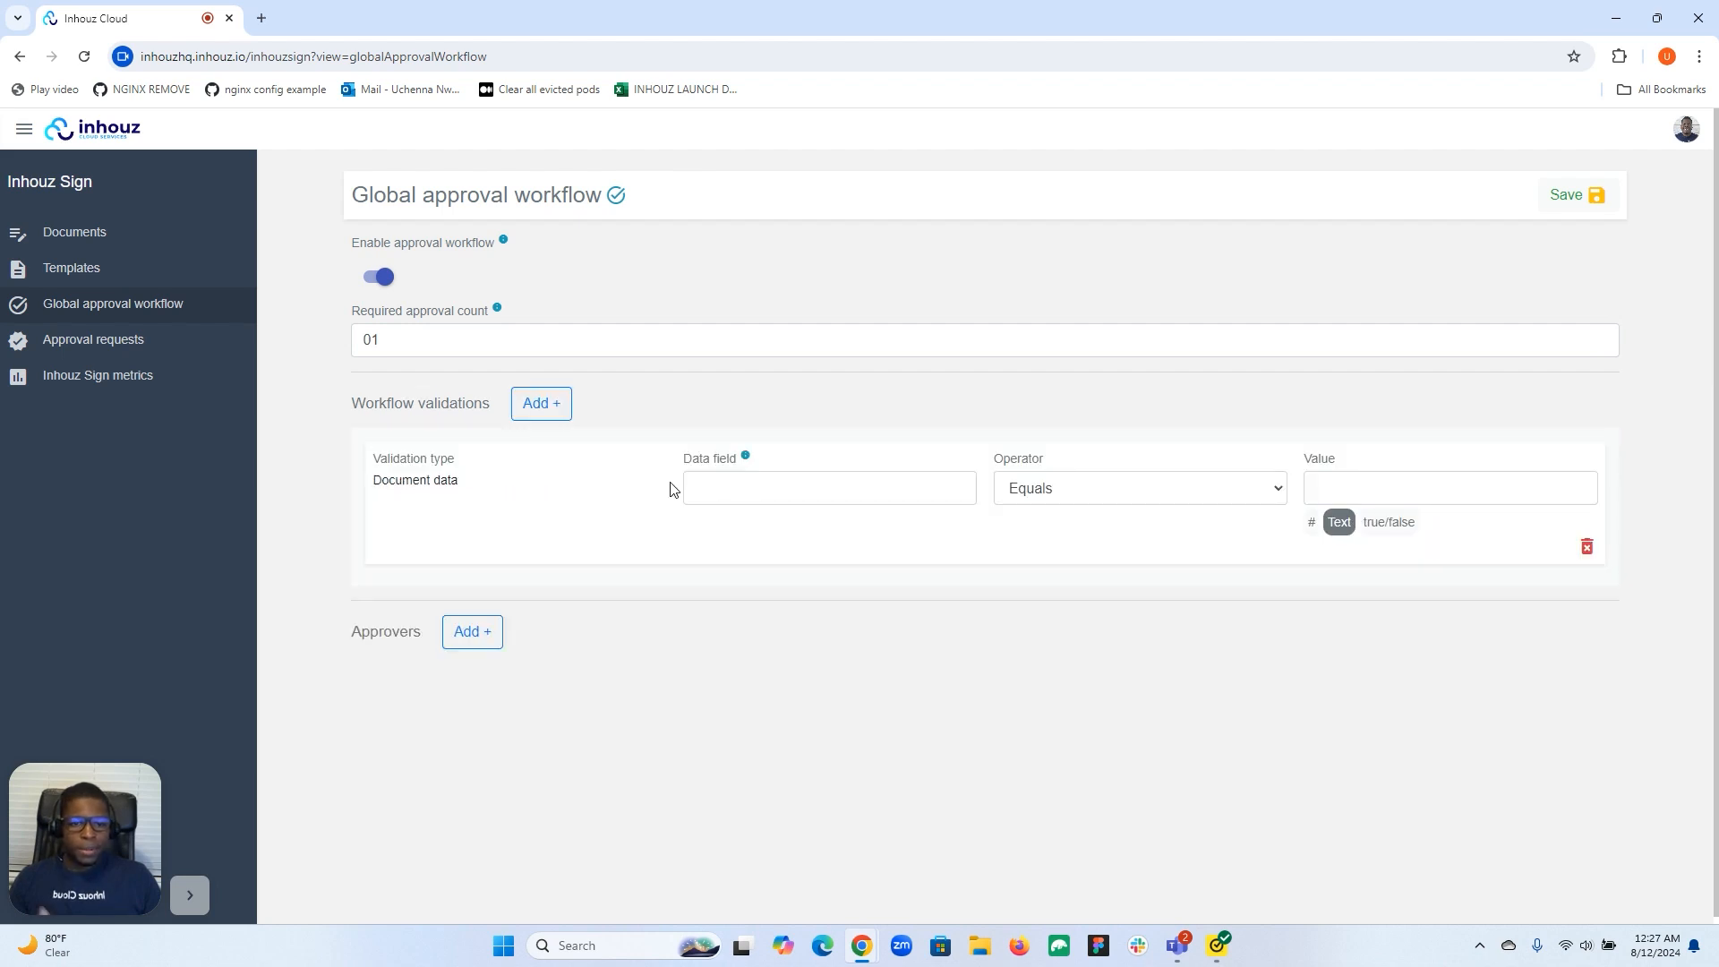
Set the Document data validation's field to firstName and its value to john.
{"action": "left_click", "coordinate": [738, 488]}
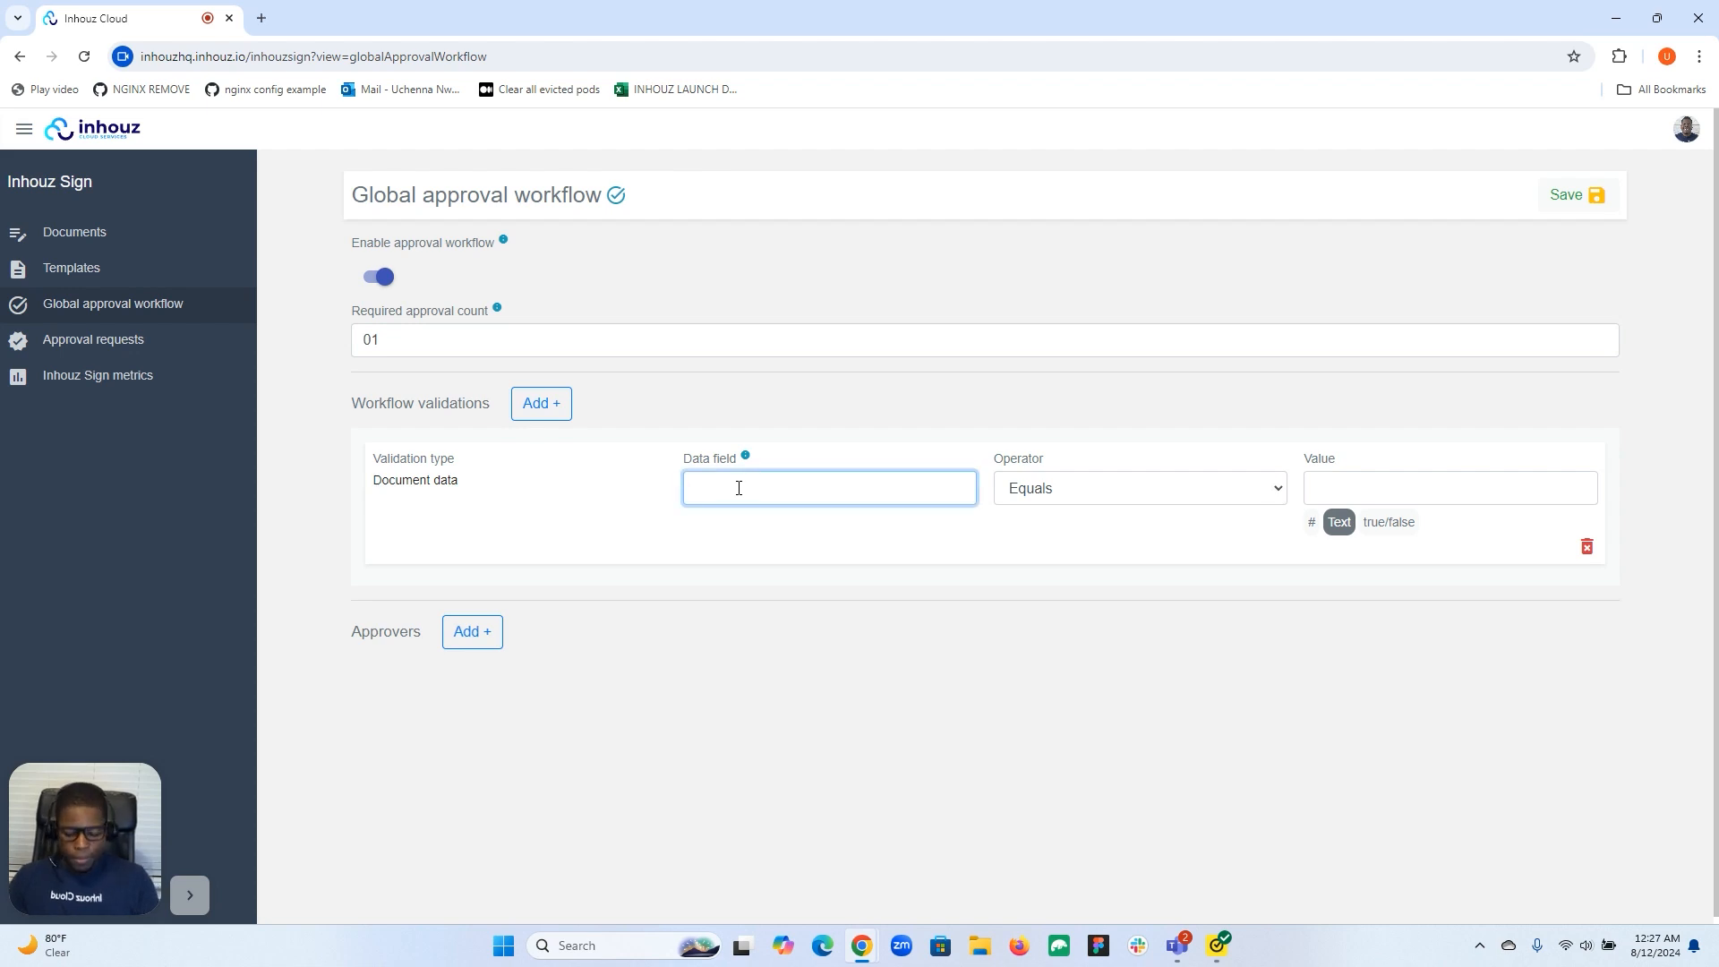
{"action": "type", "text": "firstName"}
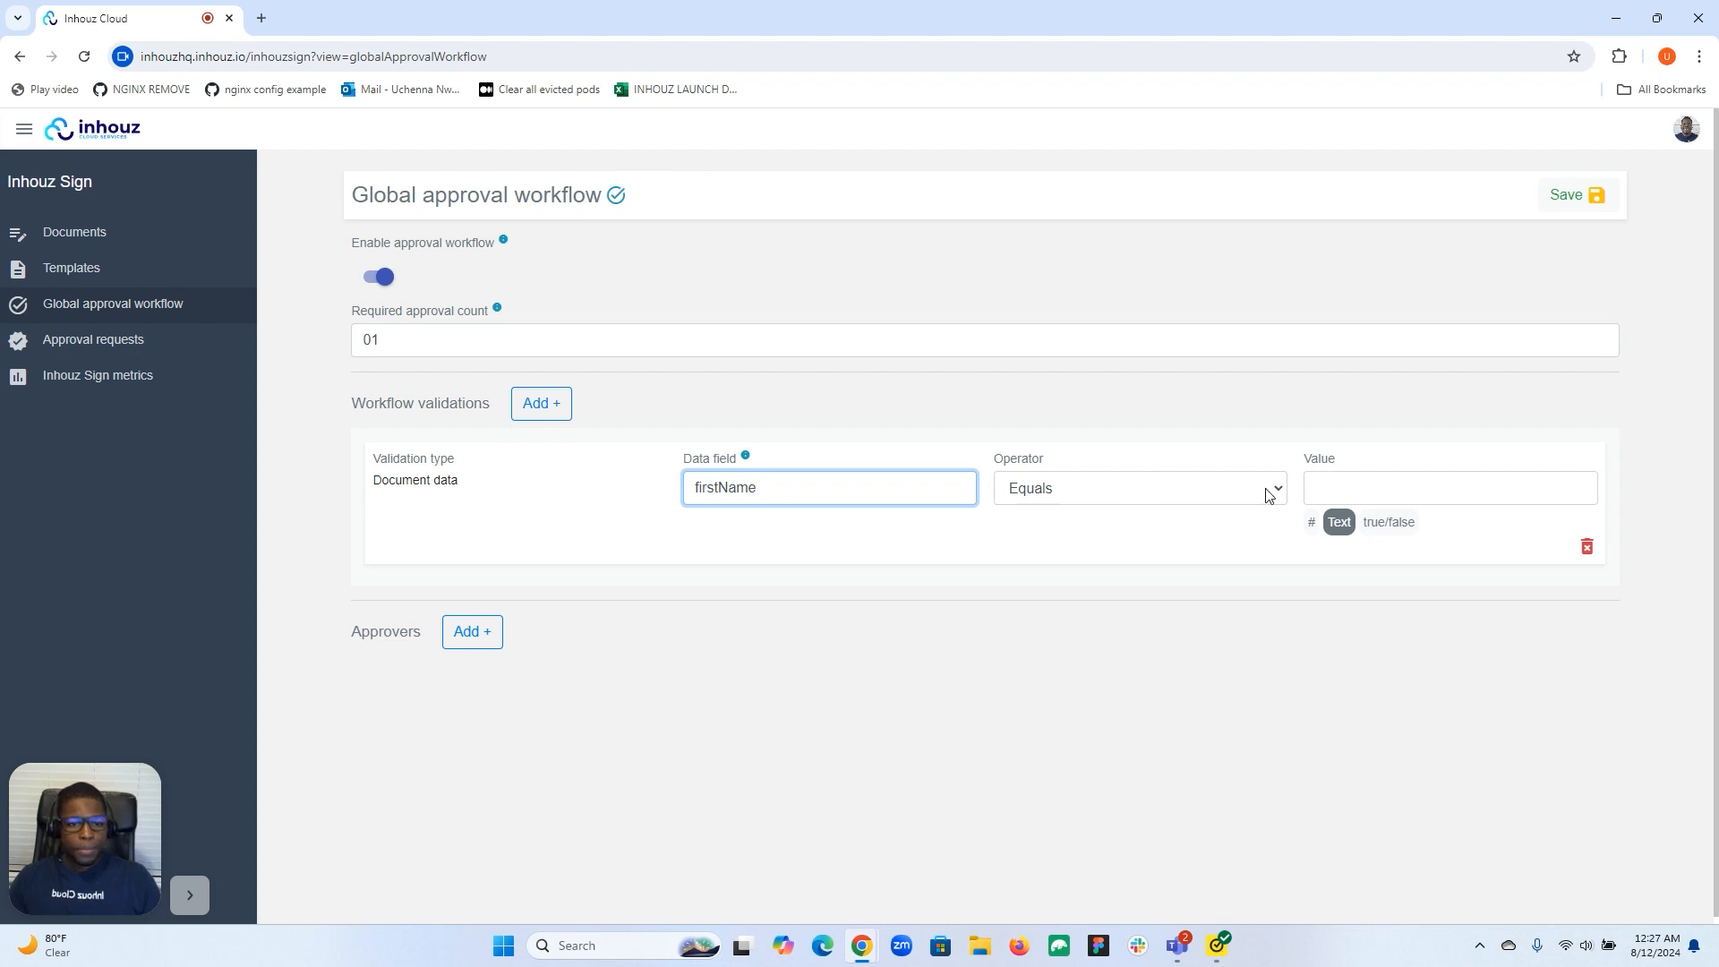
{"action": "left_click", "coordinate": [1345, 483]}
{"action": "type", "text": "john"}
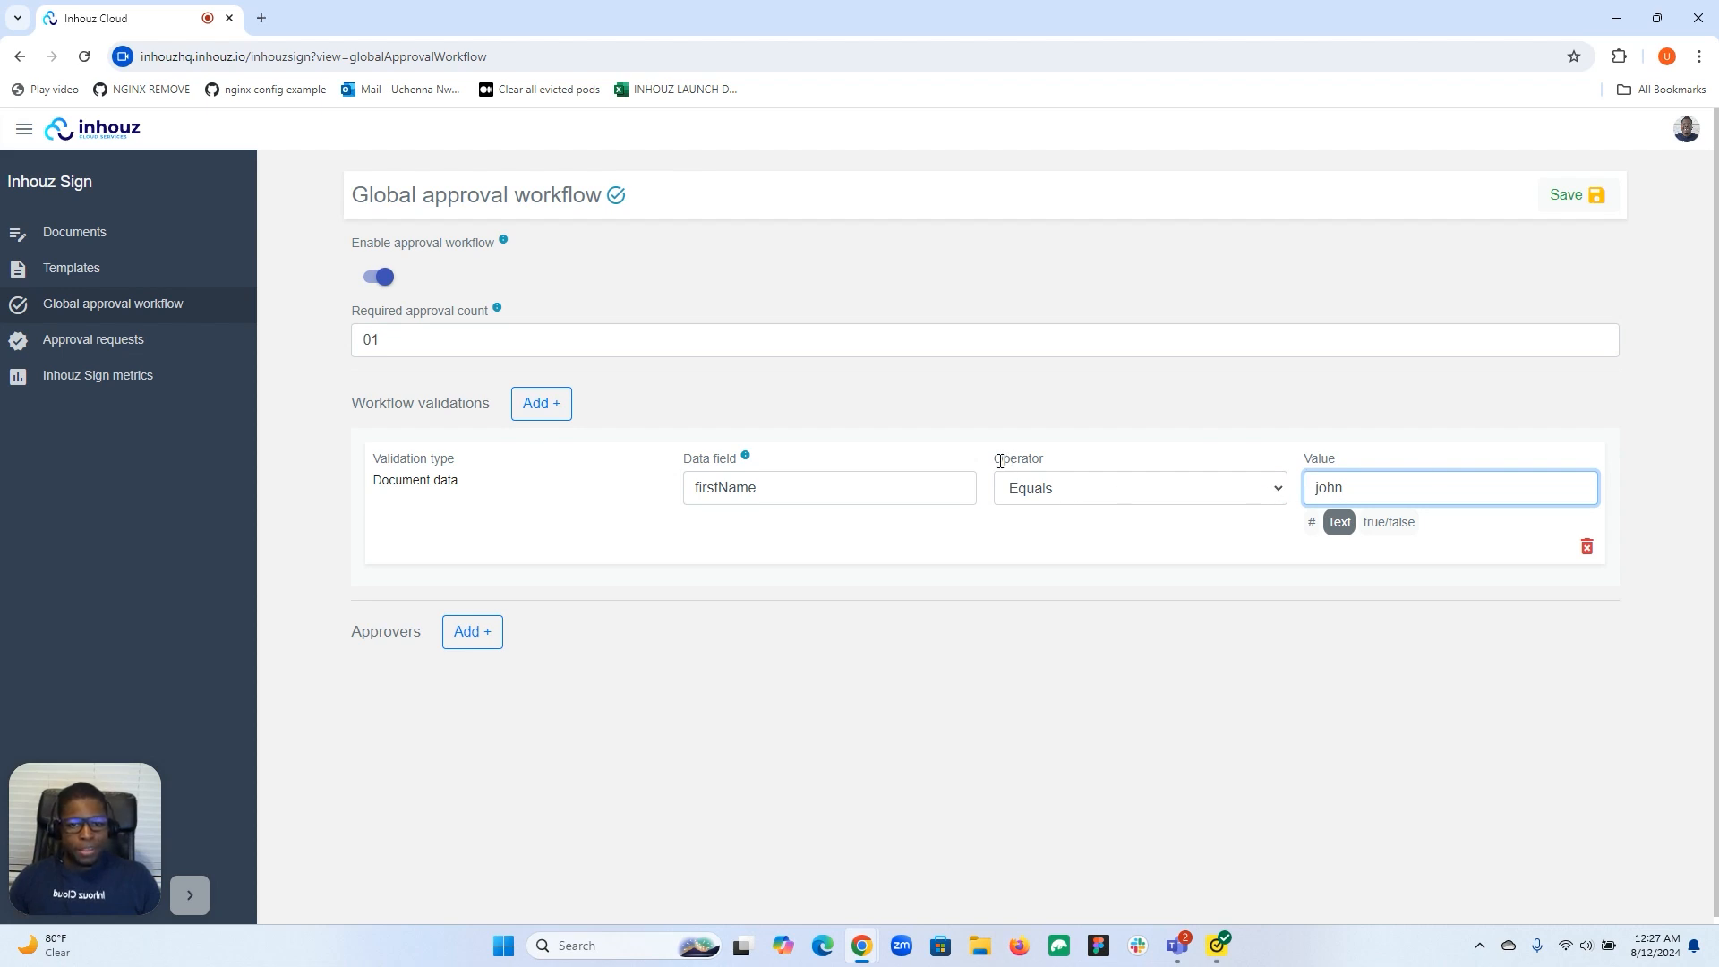
{"action": "left_click", "coordinate": [1131, 488]}
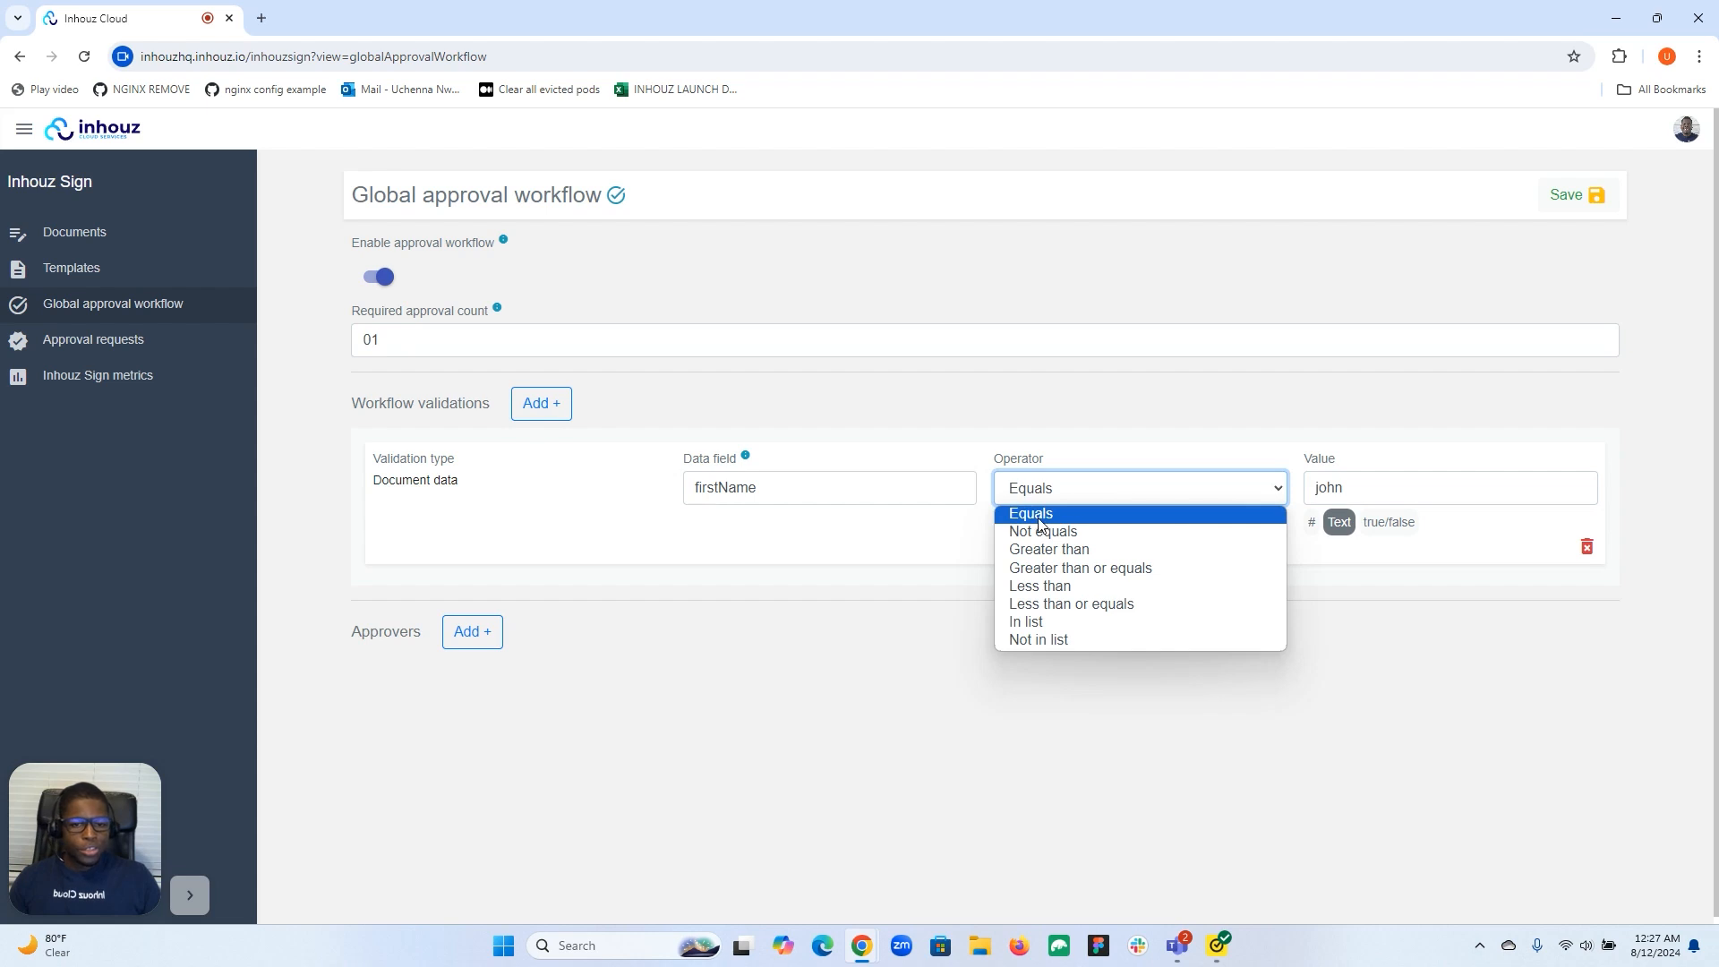
Switch the operator to In list, add john and james, then remove both values.
{"action": "left_click", "coordinate": [1056, 627]}
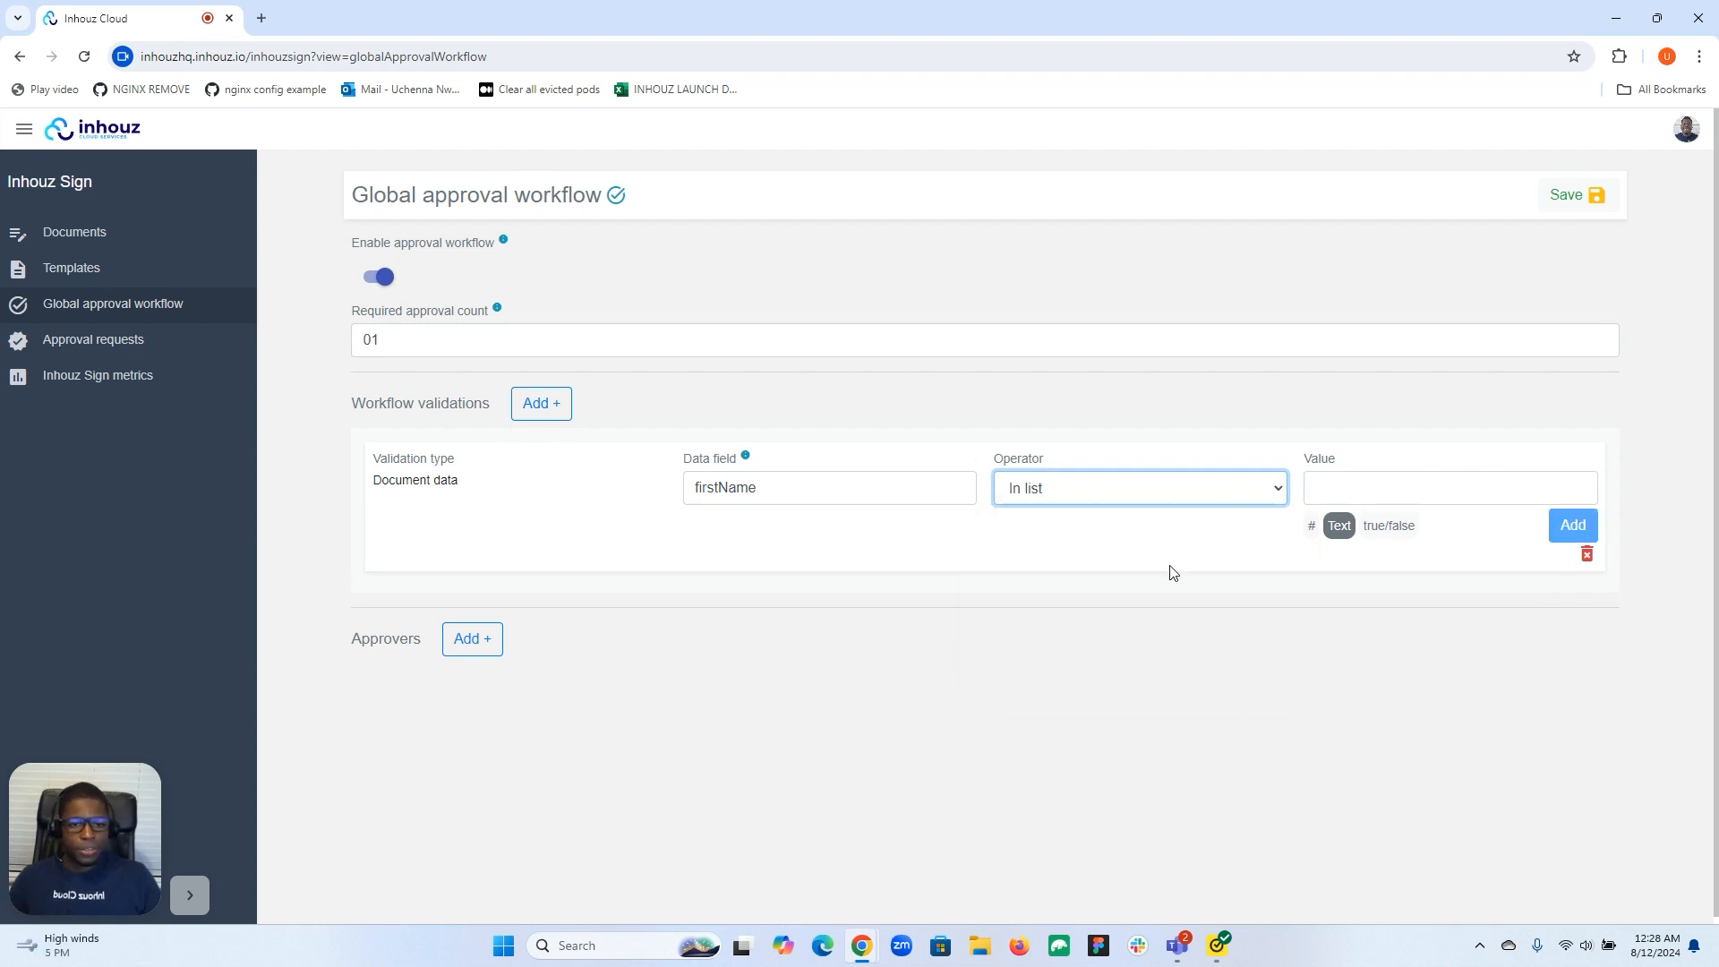
{"action": "left_click", "coordinate": [1334, 490]}
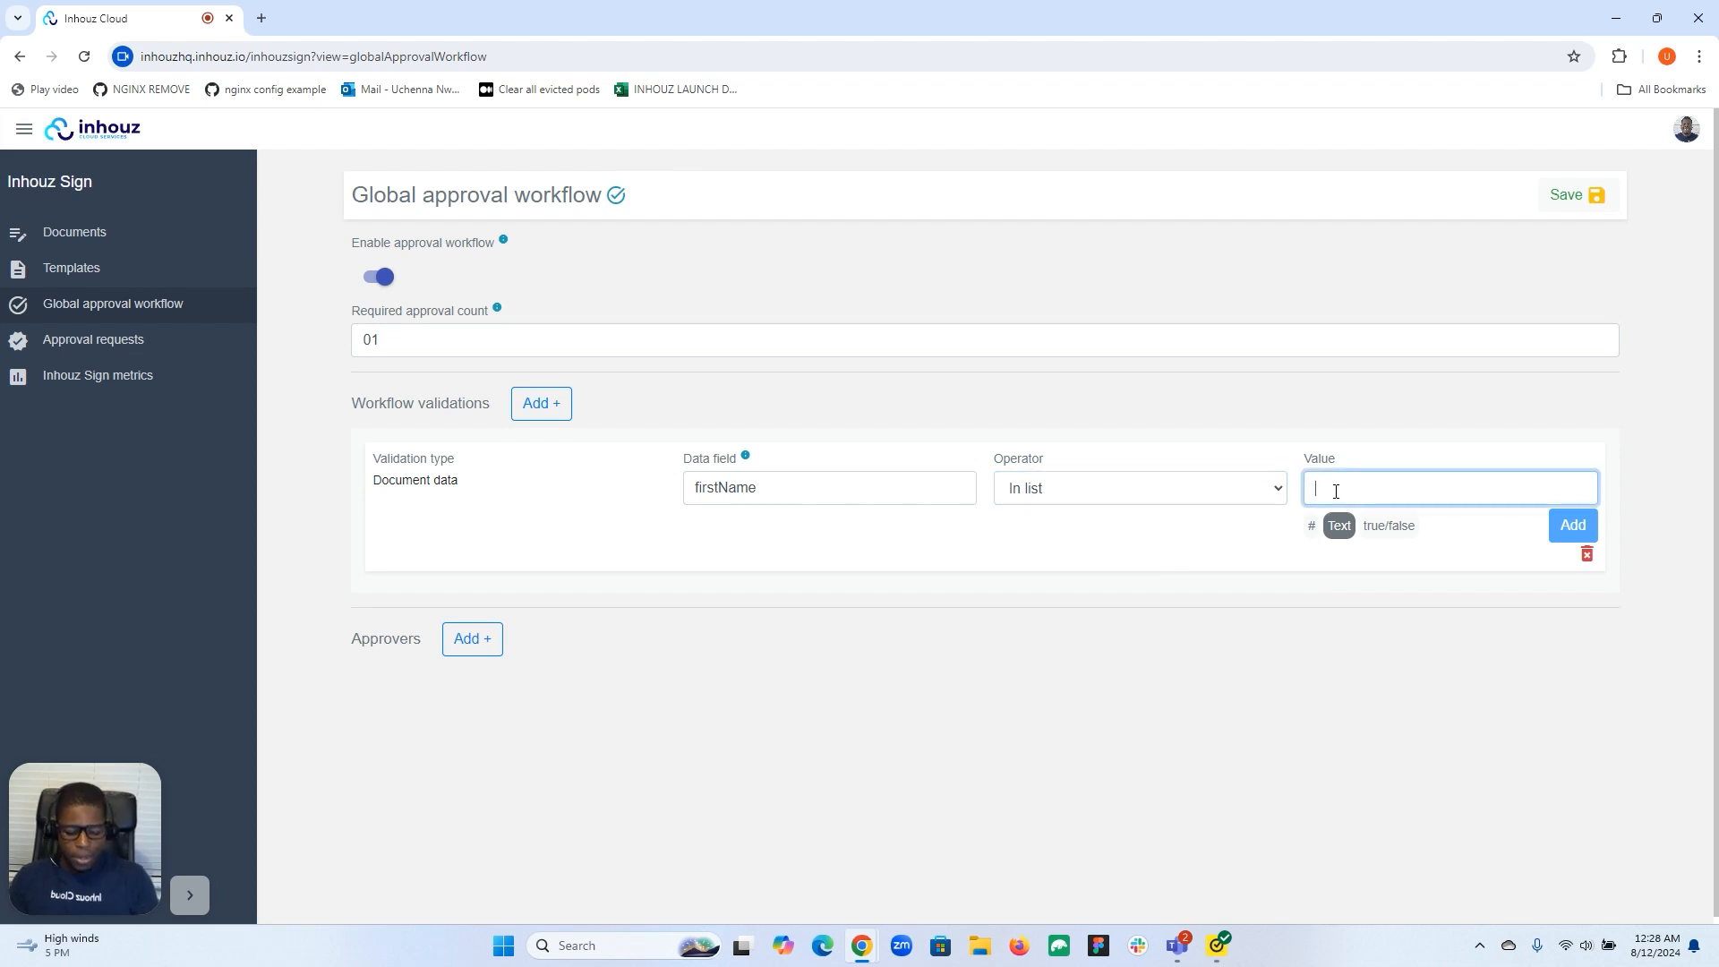
{"action": "type", "text": "jon"}
{"action": "type", "text": "hn"}
{"action": "left_click", "coordinate": [1575, 527]}
{"action": "left_click", "coordinate": [1459, 492]}
{"action": "type", "text": "james"}
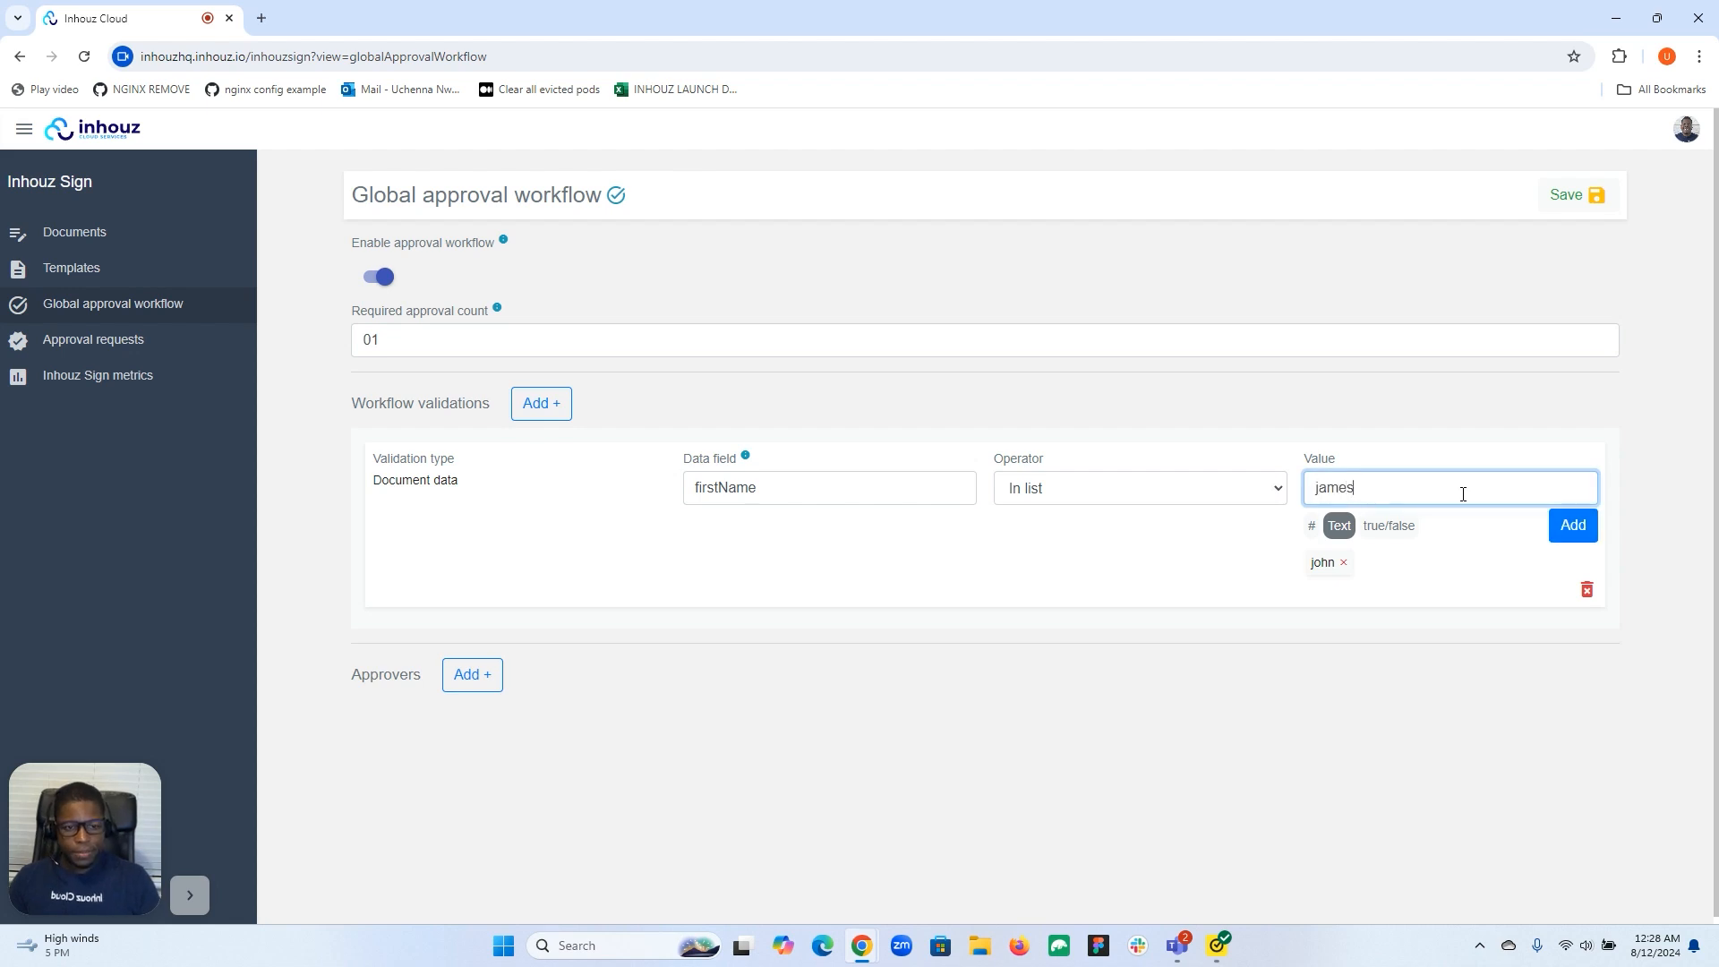
{"action": "left_click", "coordinate": [1575, 528]}
{"action": "left_click", "coordinate": [1405, 562]}
{"action": "left_click", "coordinate": [1345, 564]}
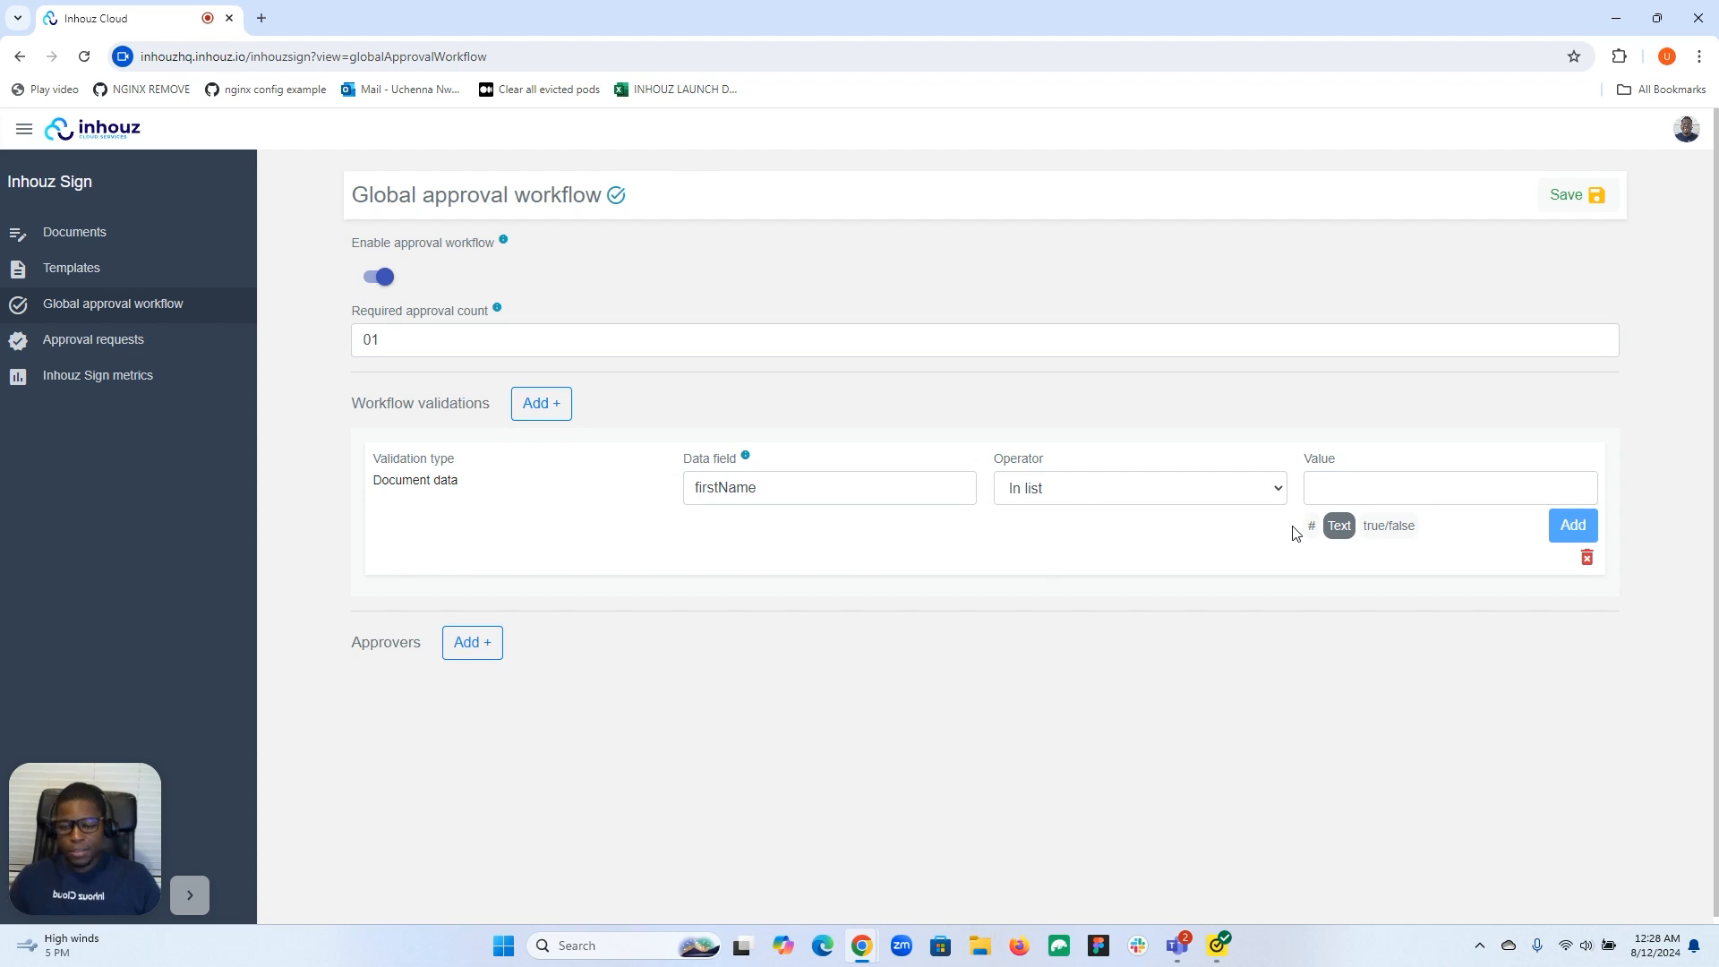
{"action": "left_click", "coordinate": [741, 487]}
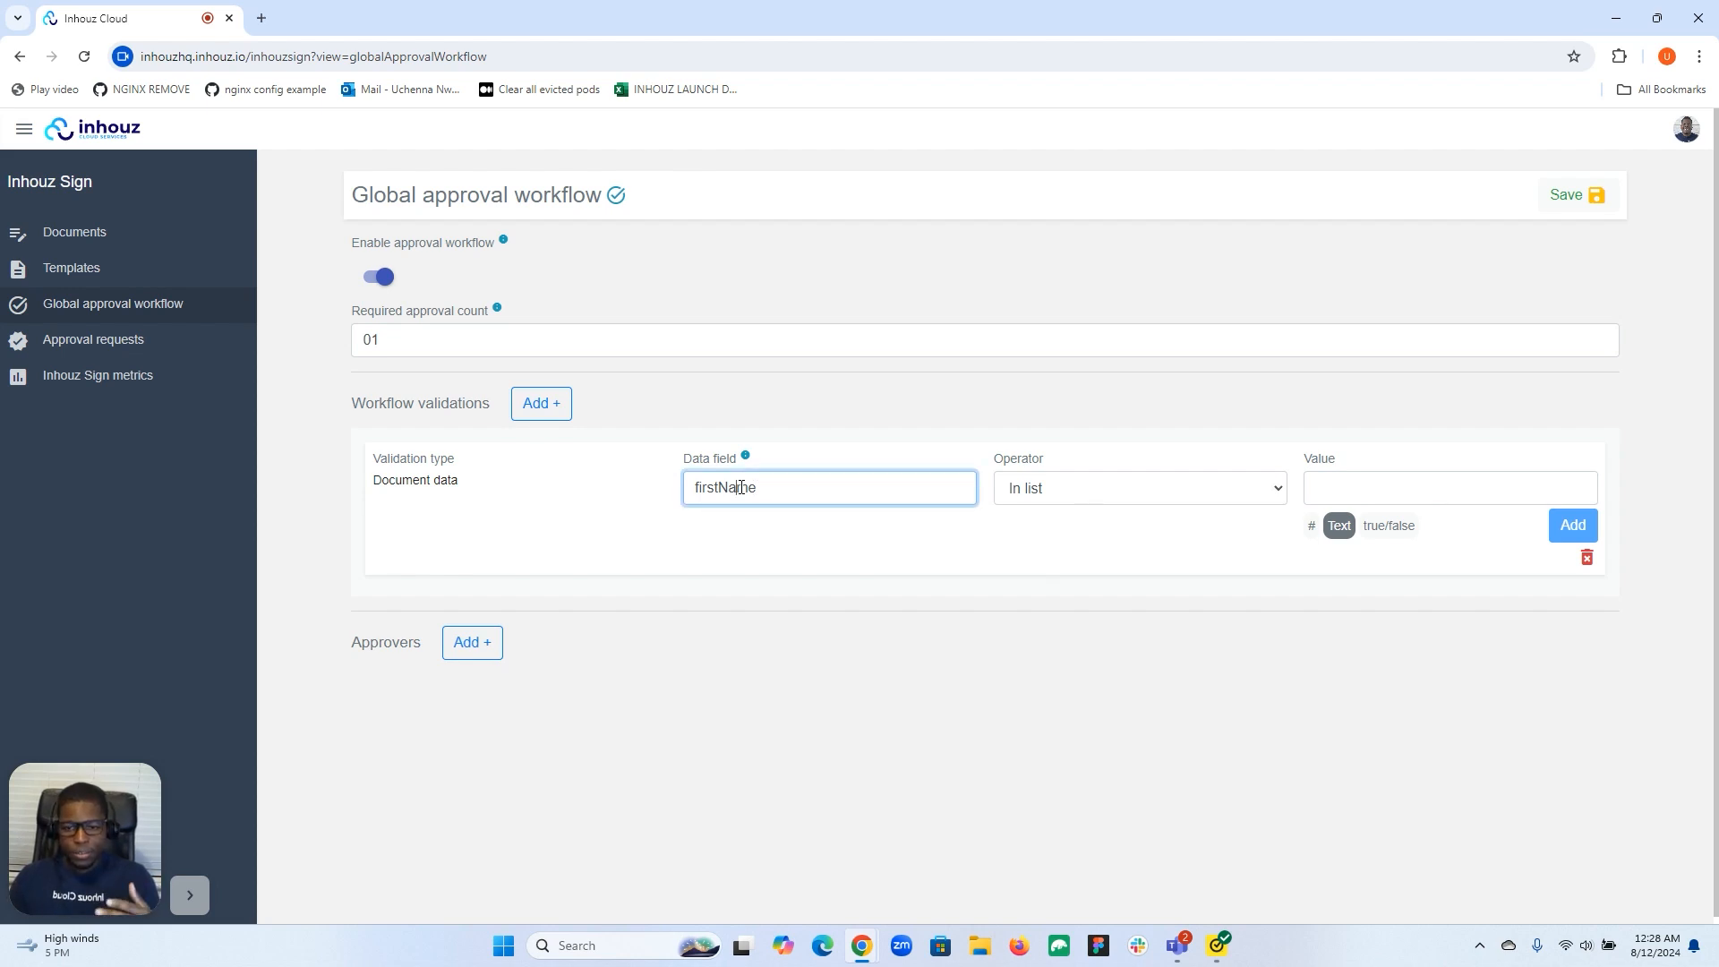
Replace the data field with address.city, operator Equals, value houston.
{"action": "double_click", "coordinate": [740, 487]}
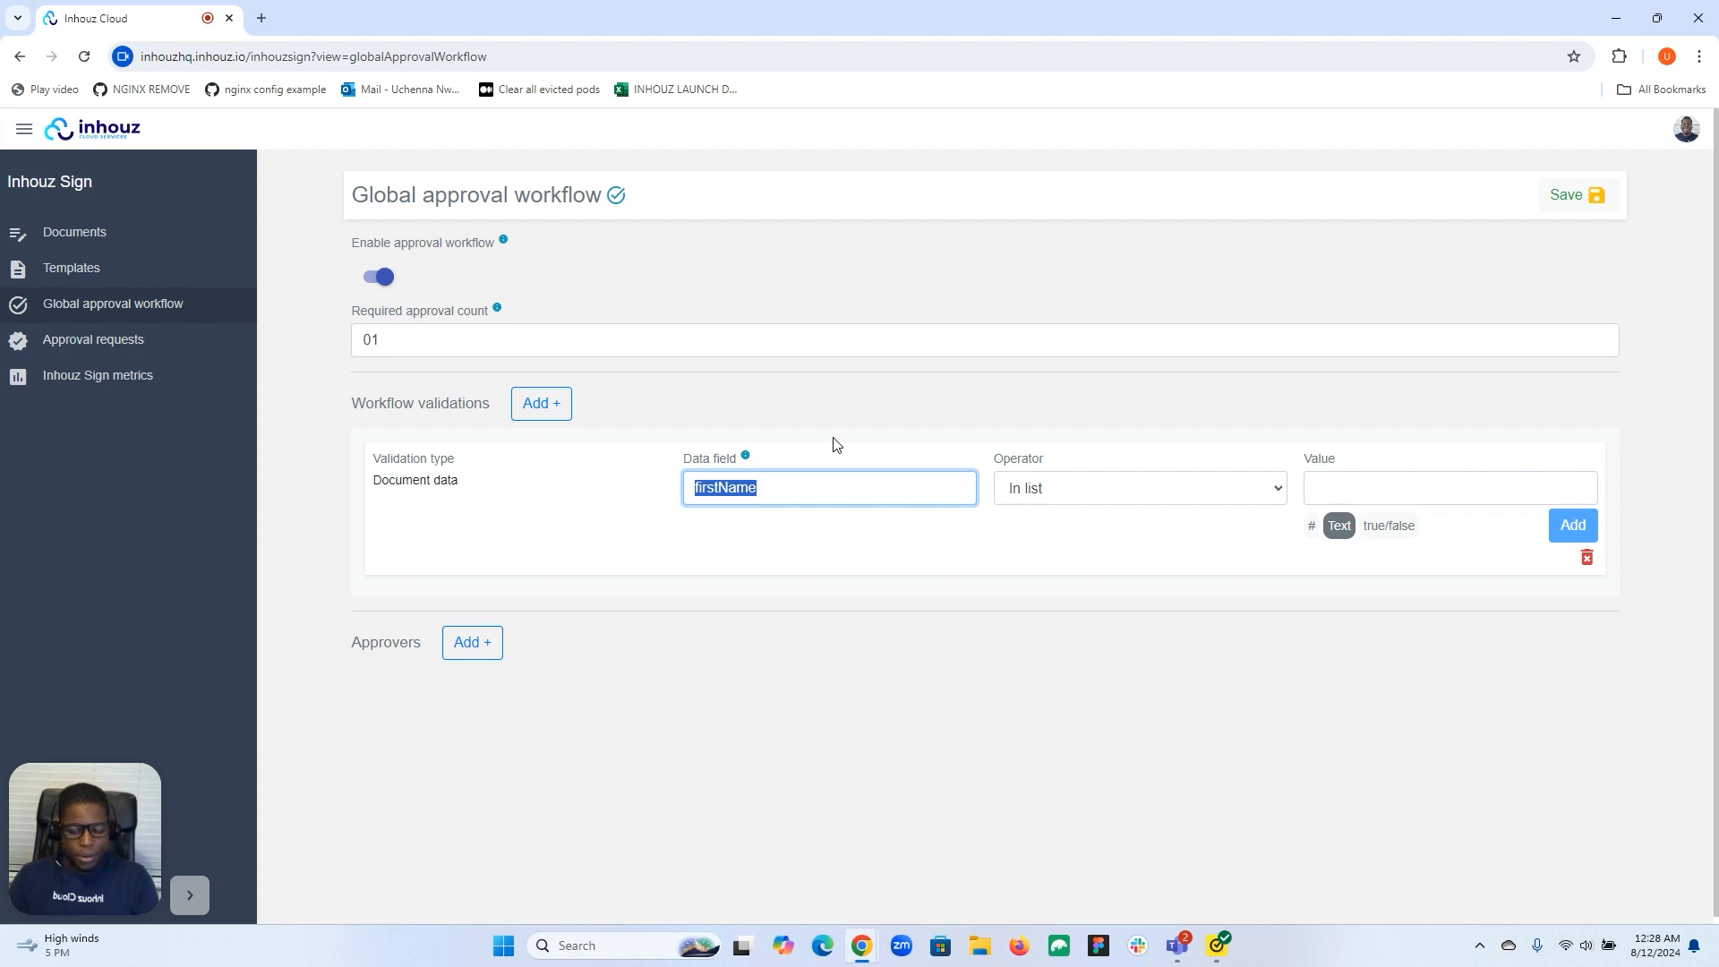
{"action": "type", "text": "address.city"}
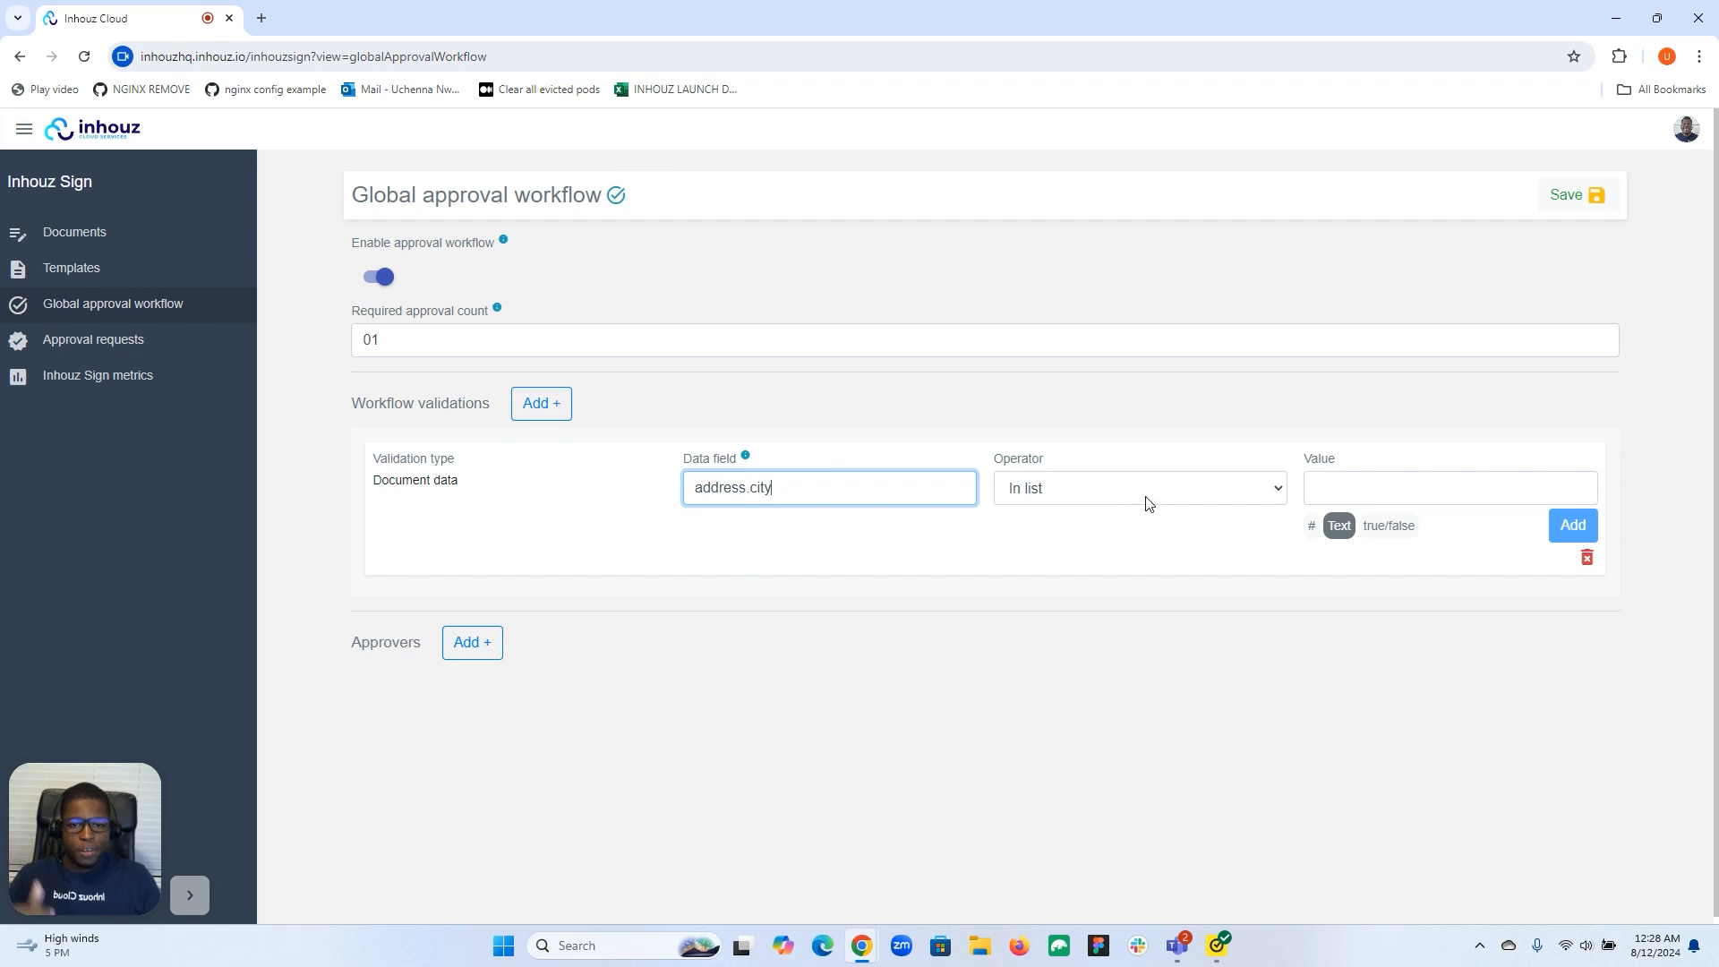
{"action": "left_click", "coordinate": [1178, 493]}
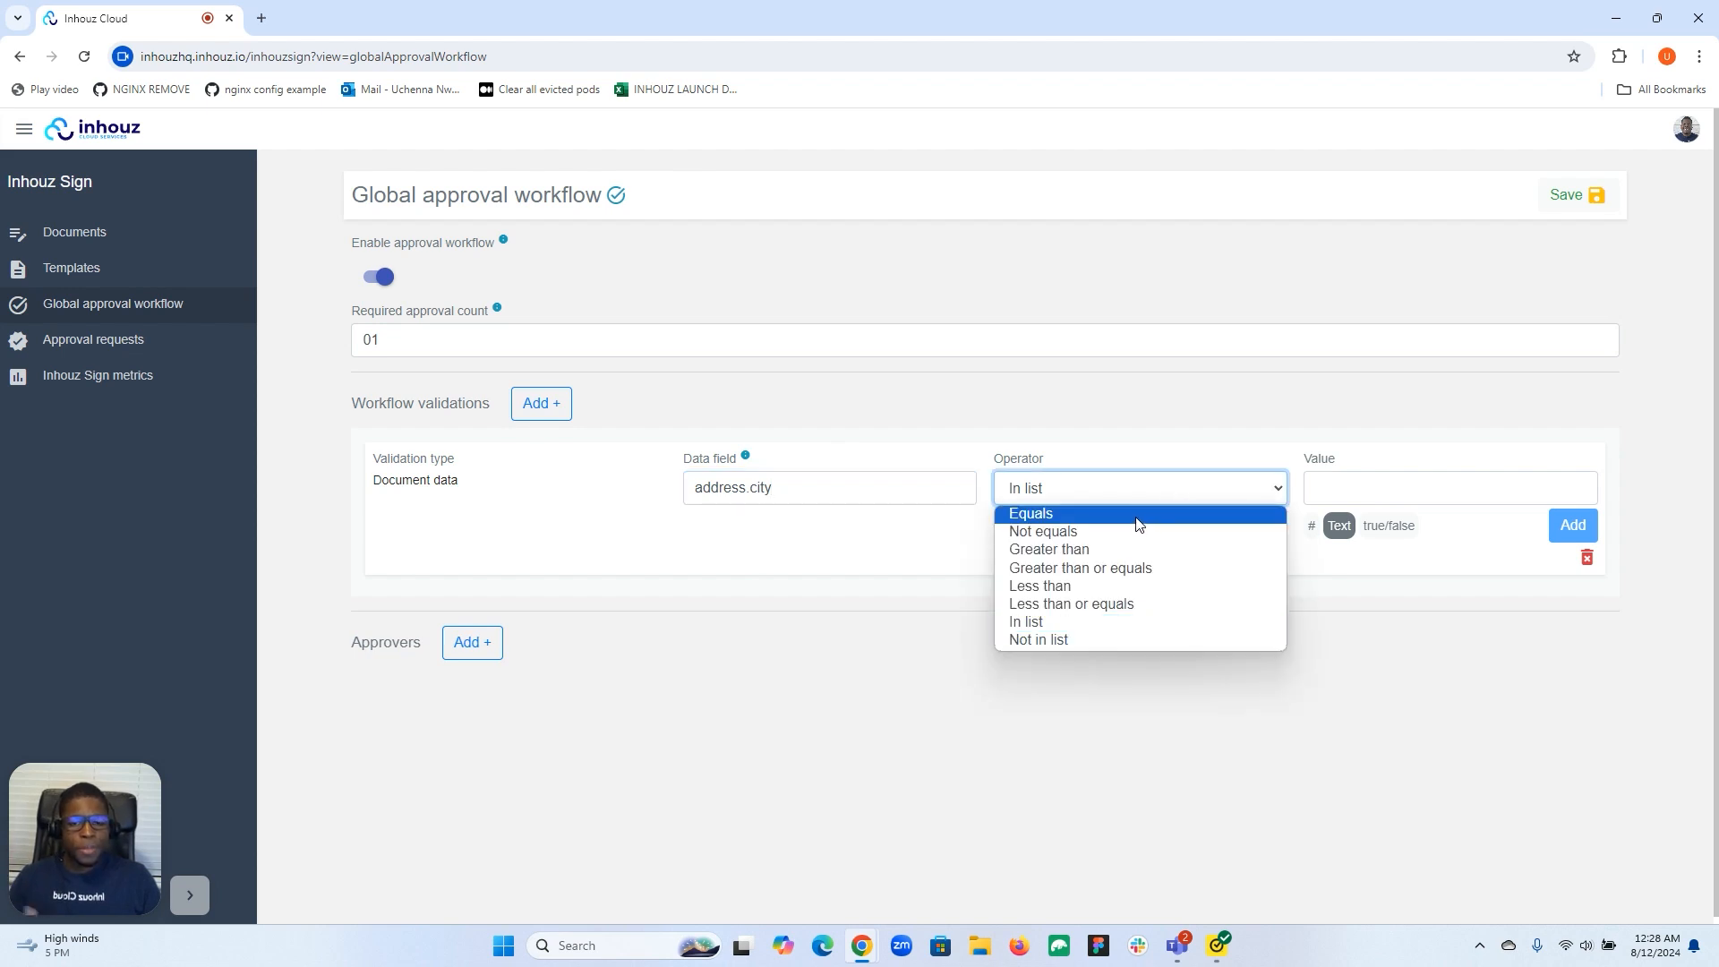
{"action": "left_click", "coordinate": [1027, 515]}
{"action": "left_click", "coordinate": [1337, 491]}
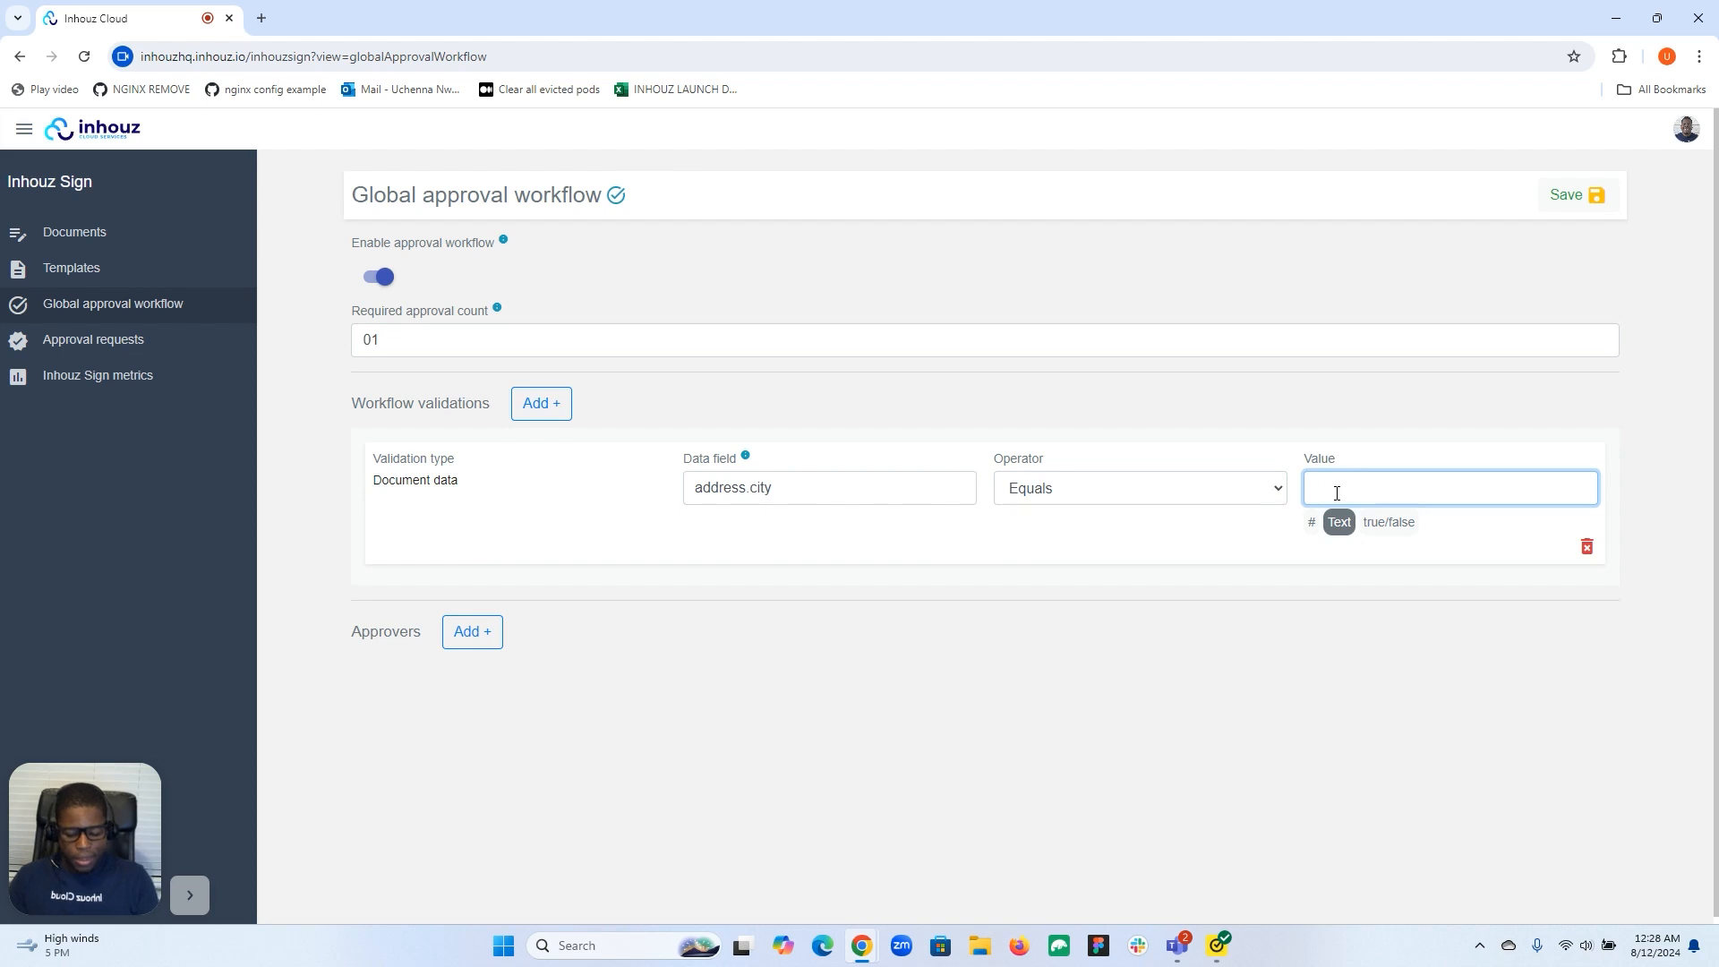
{"action": "type", "text": "houston"}
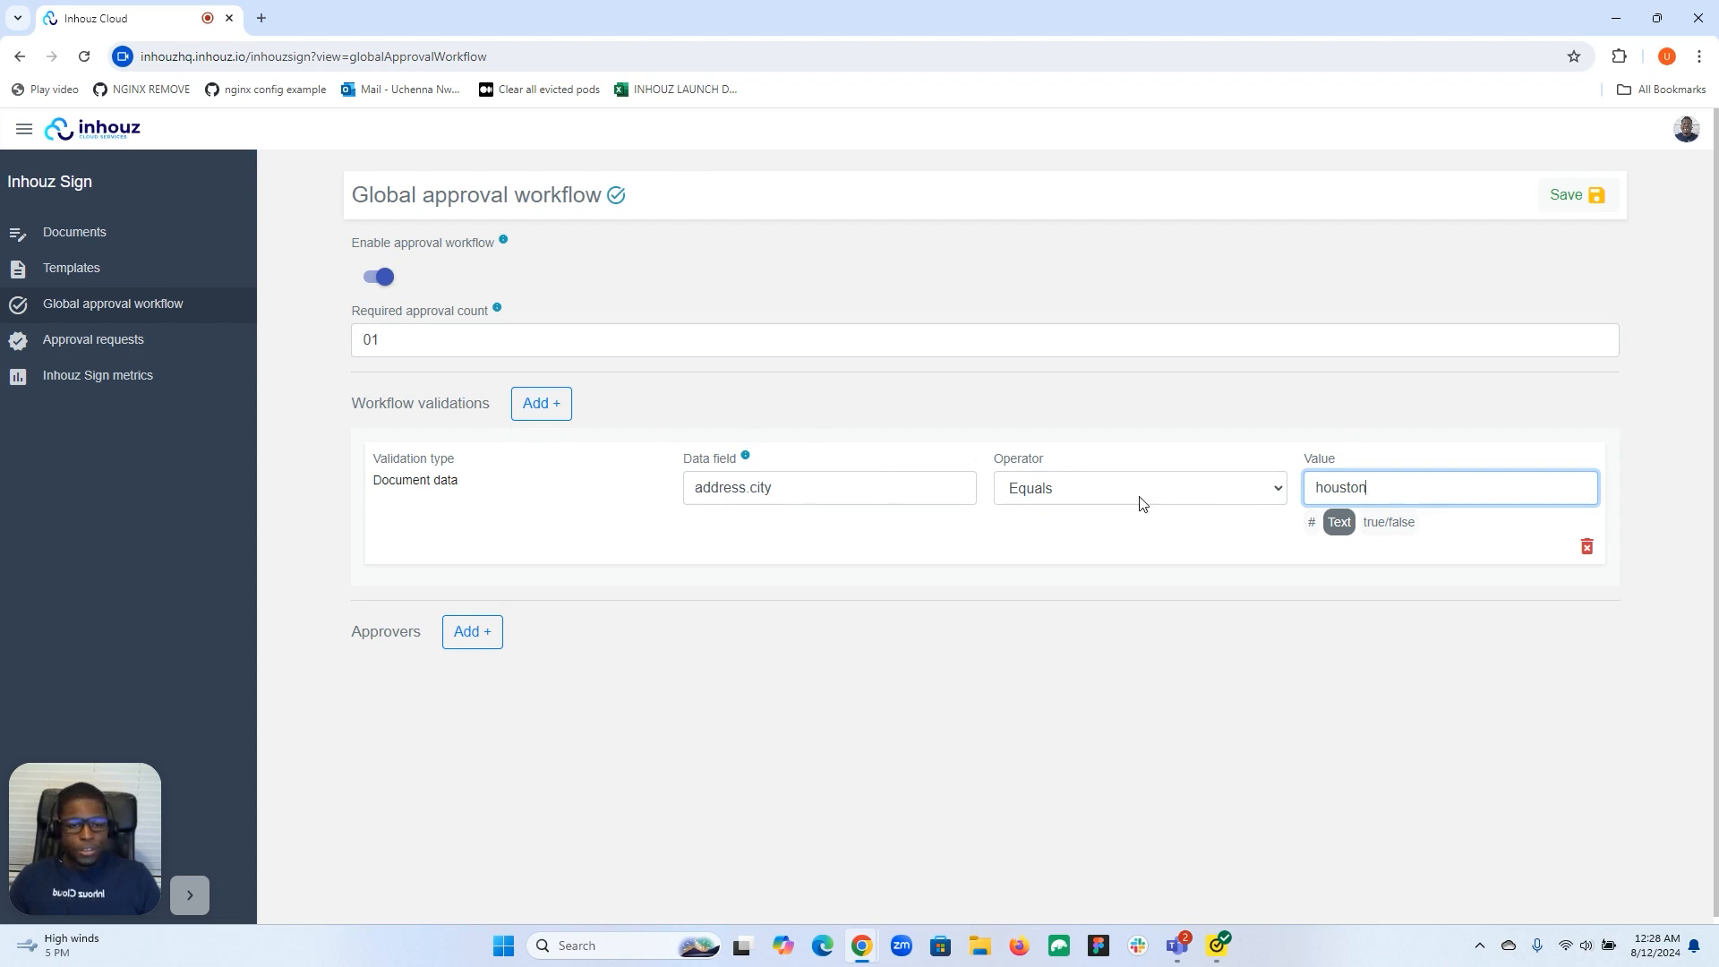
Delete the address.city rule and add a Payment amount validation instead.
{"action": "left_click", "coordinate": [1586, 546]}
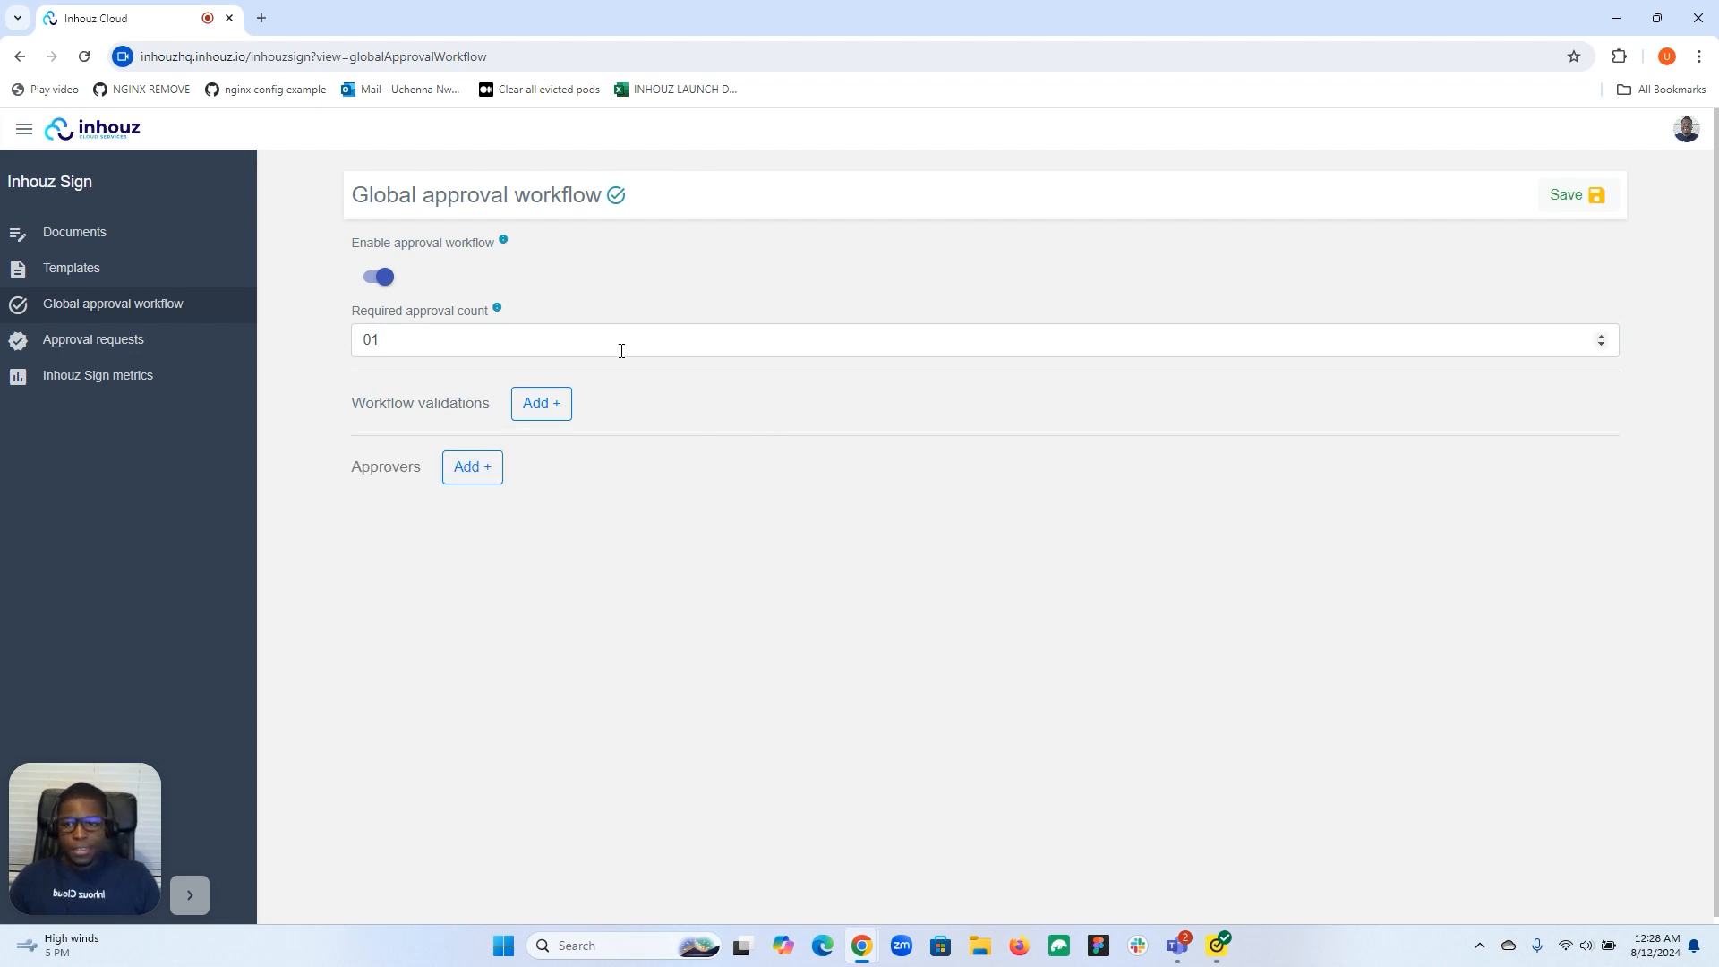
{"action": "left_click", "coordinate": [539, 404]}
{"action": "left_click", "coordinate": [514, 460]}
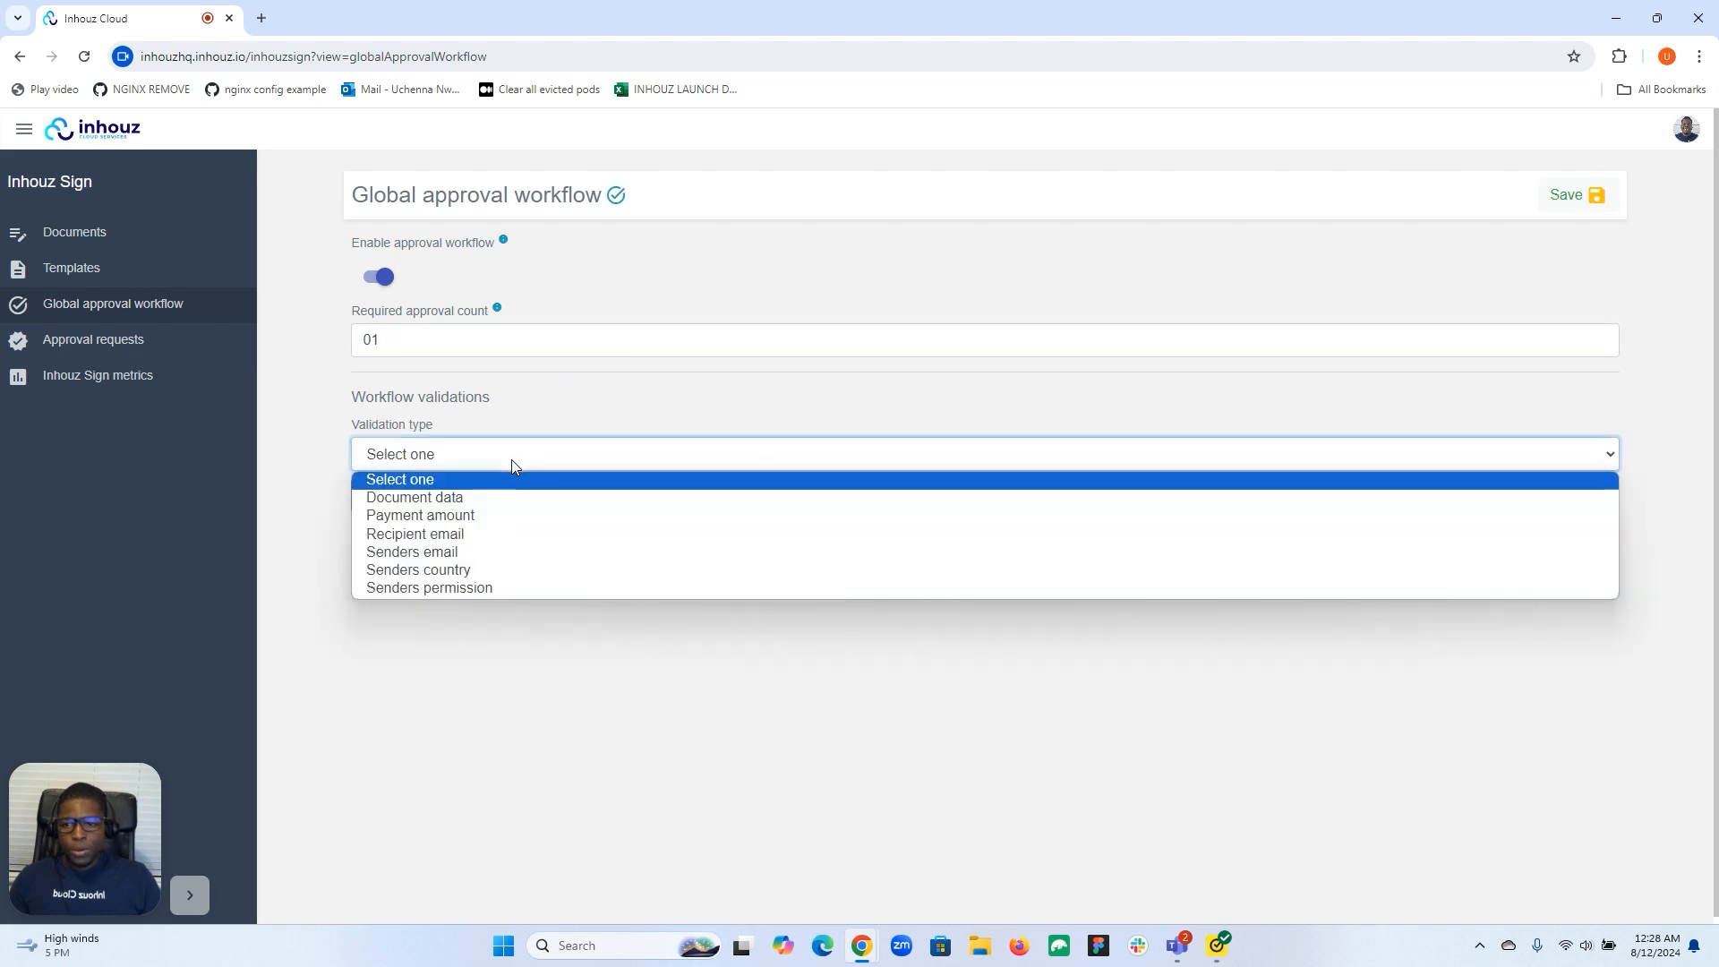
{"action": "left_click", "coordinate": [483, 518]}
{"action": "left_click", "coordinate": [558, 497]}
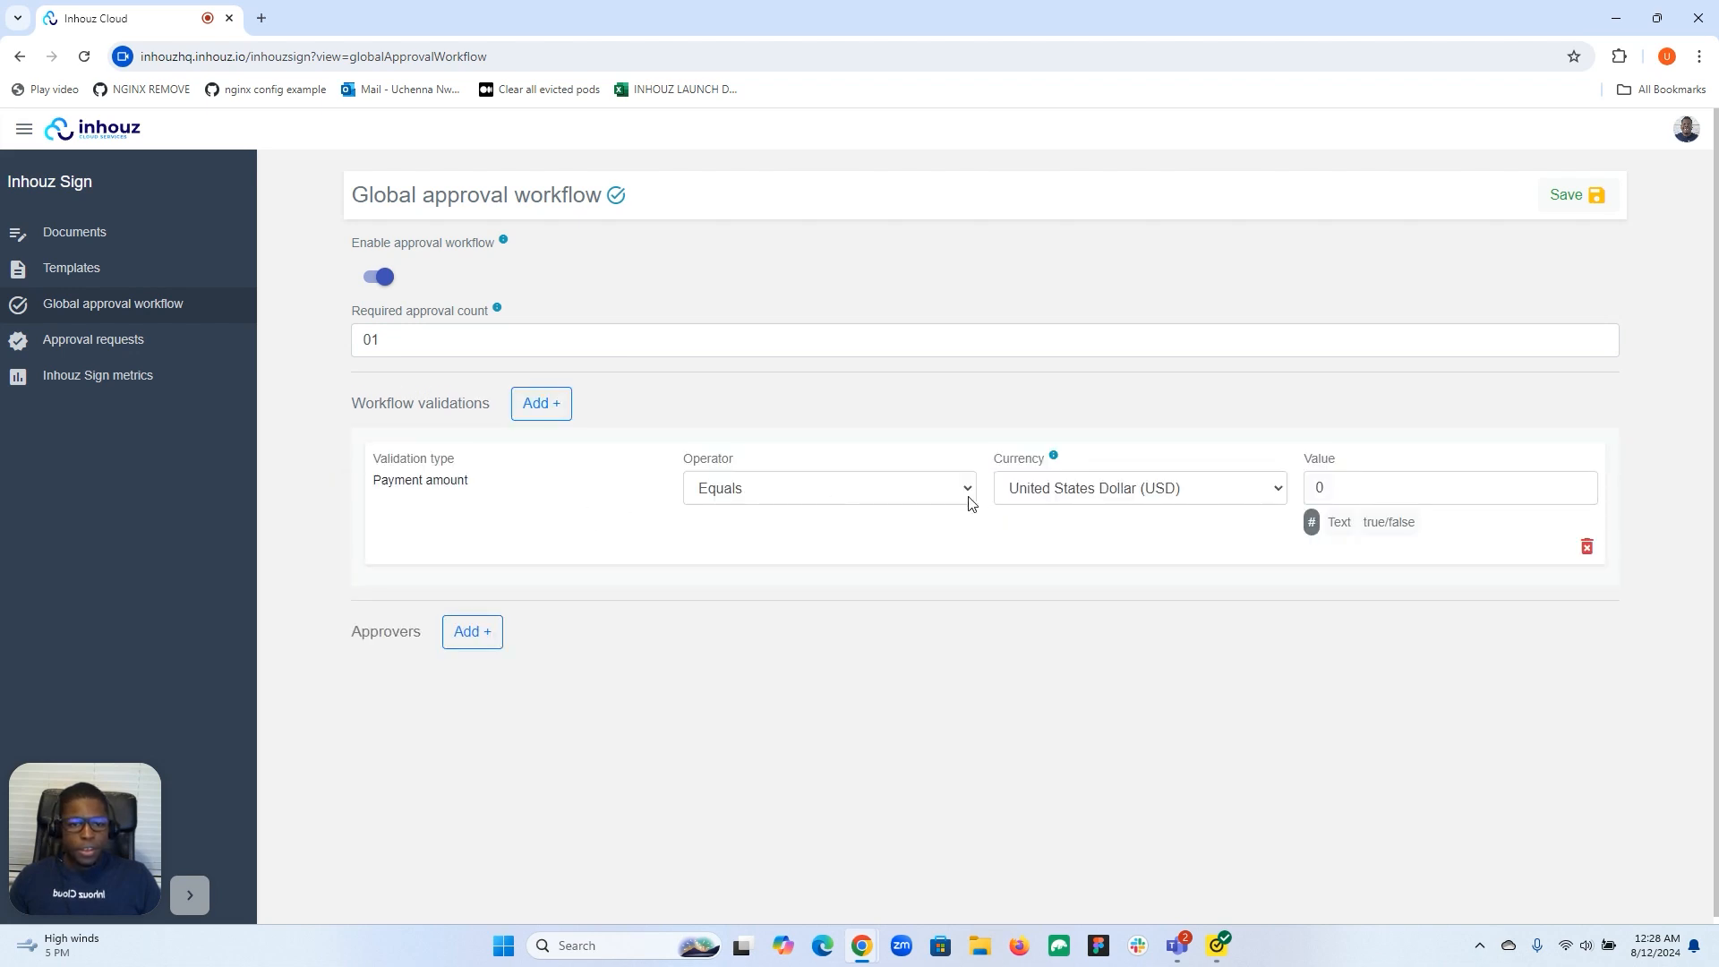
Set the payment condition to Greater than 100 US dollars.
{"action": "left_click", "coordinate": [906, 487]}
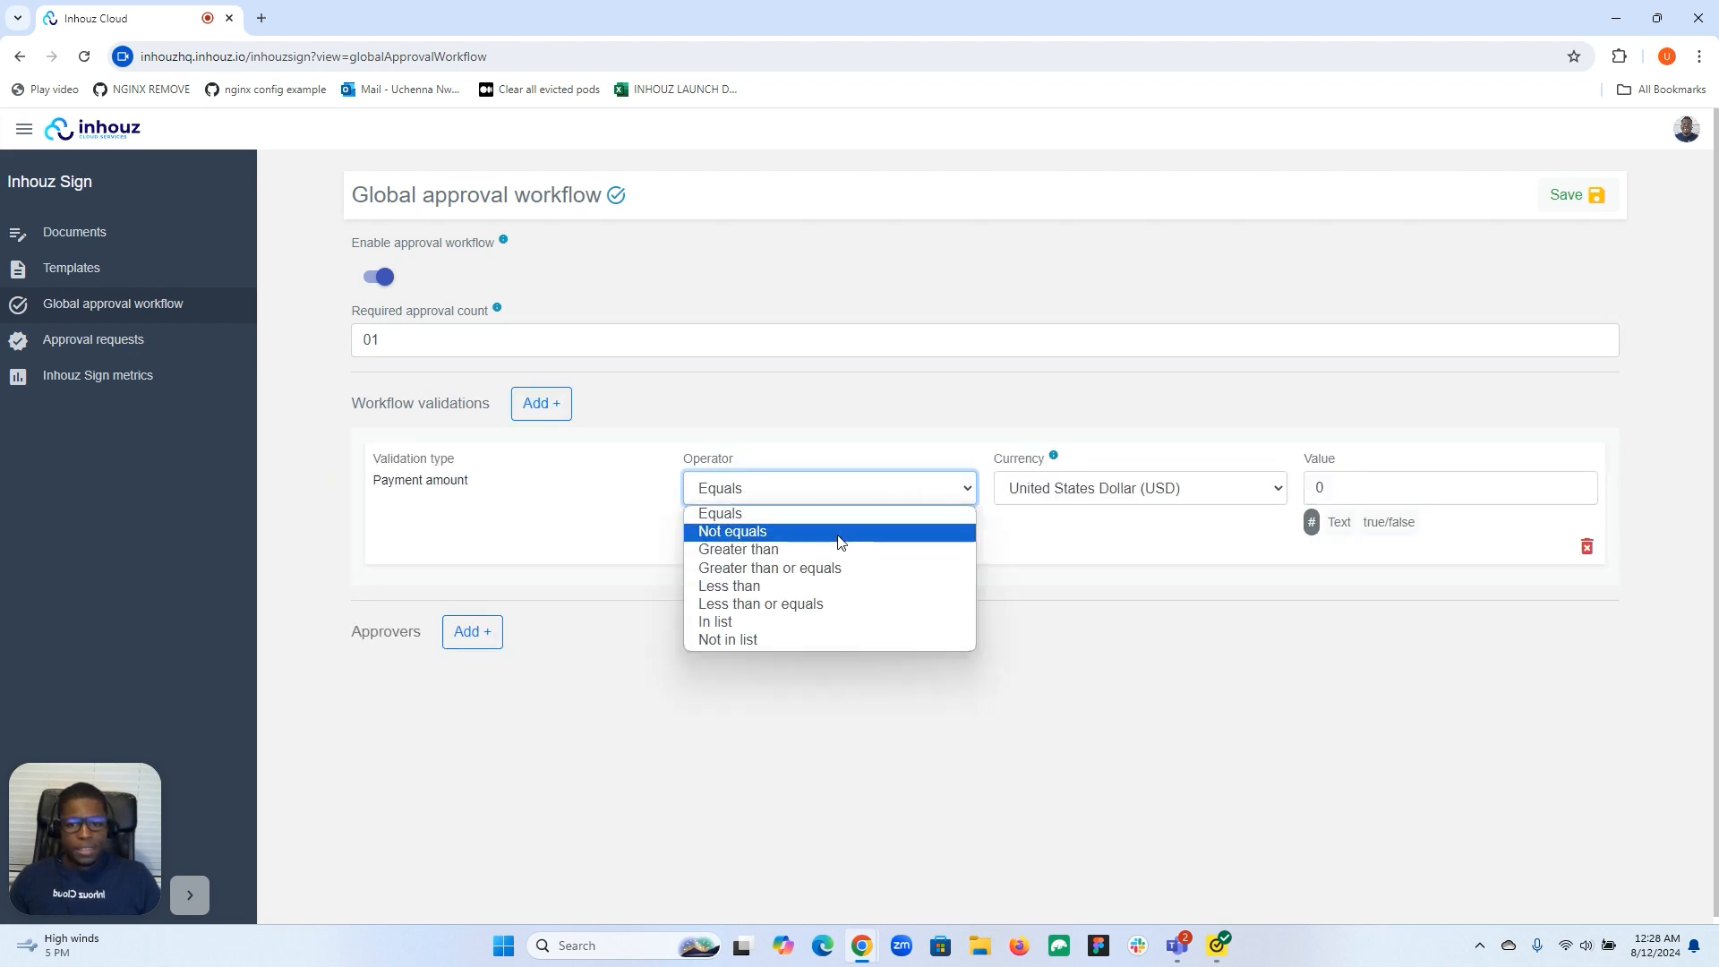
{"action": "left_click", "coordinate": [813, 550]}
{"action": "left_click", "coordinate": [1376, 494]}
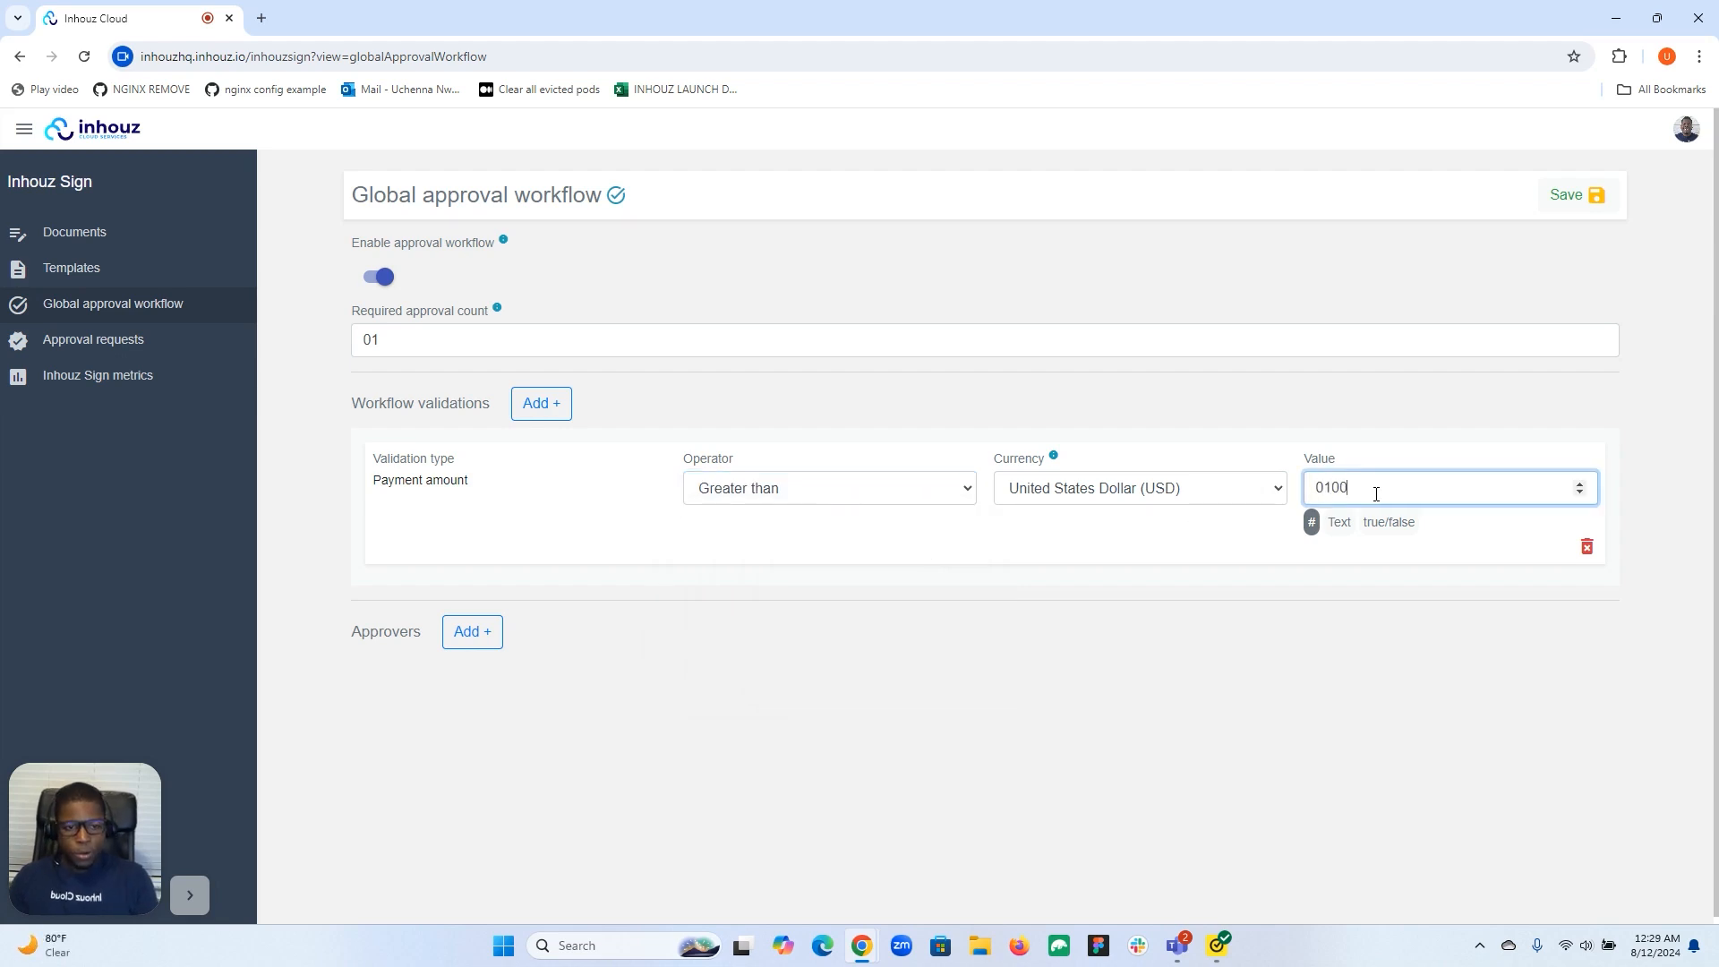
{"action": "left_click", "coordinate": [1399, 436]}
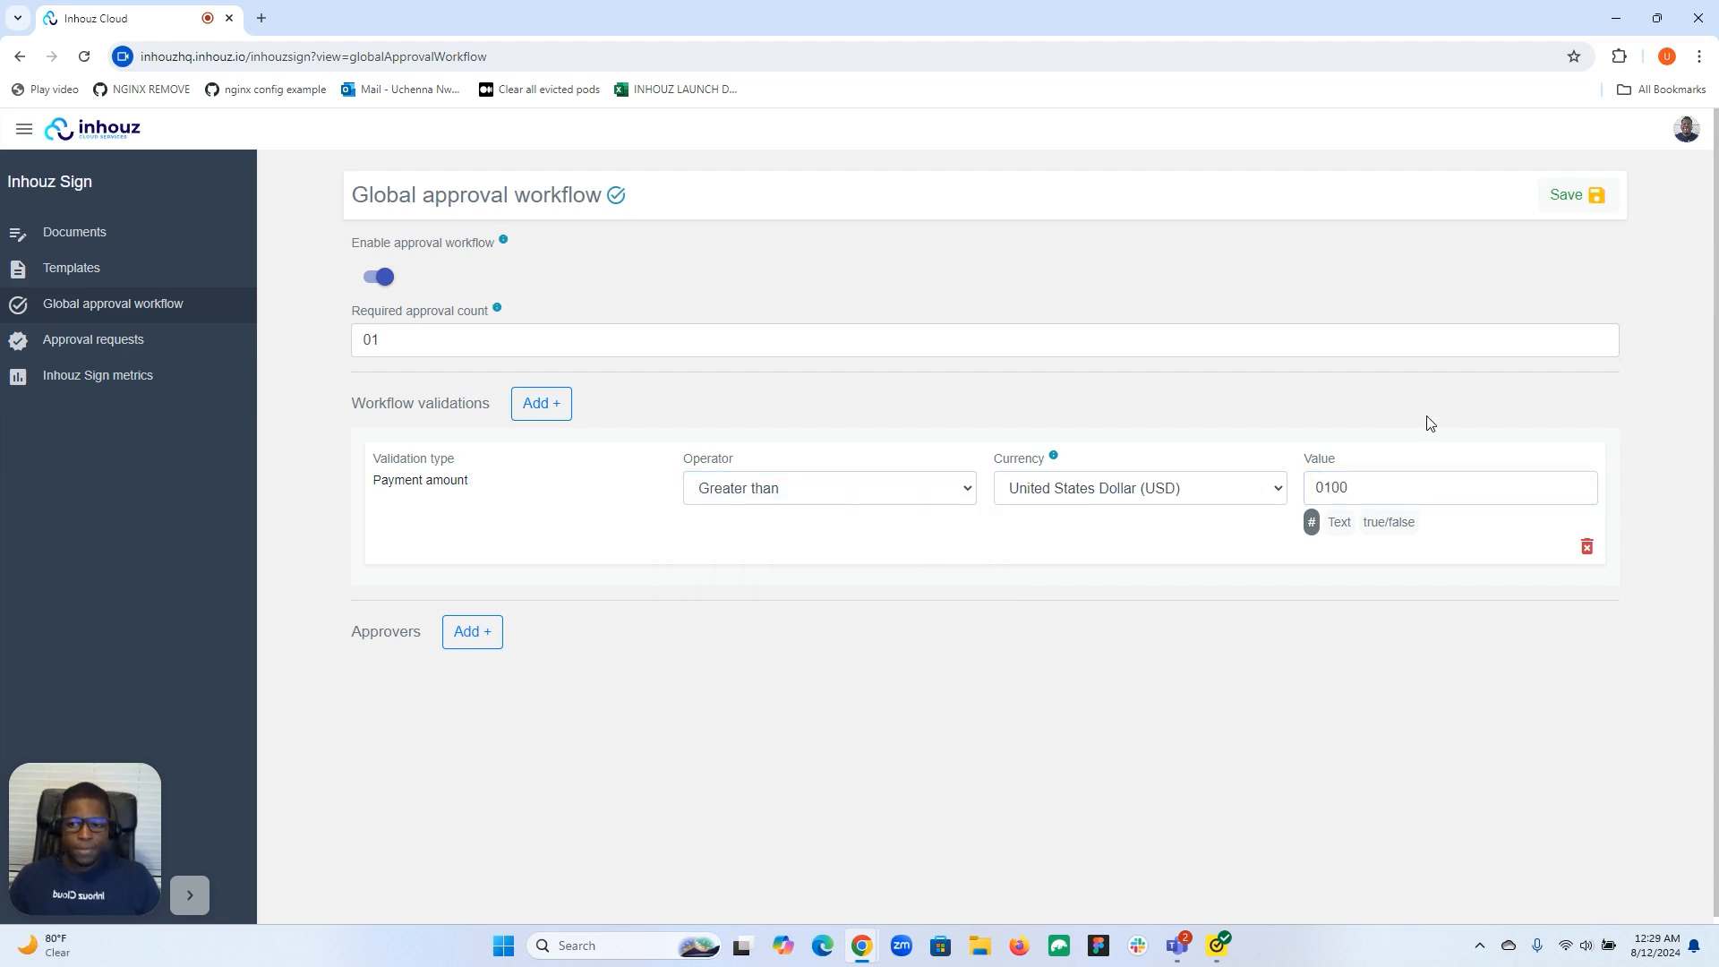
{"action": "left_click", "coordinate": [1363, 493]}
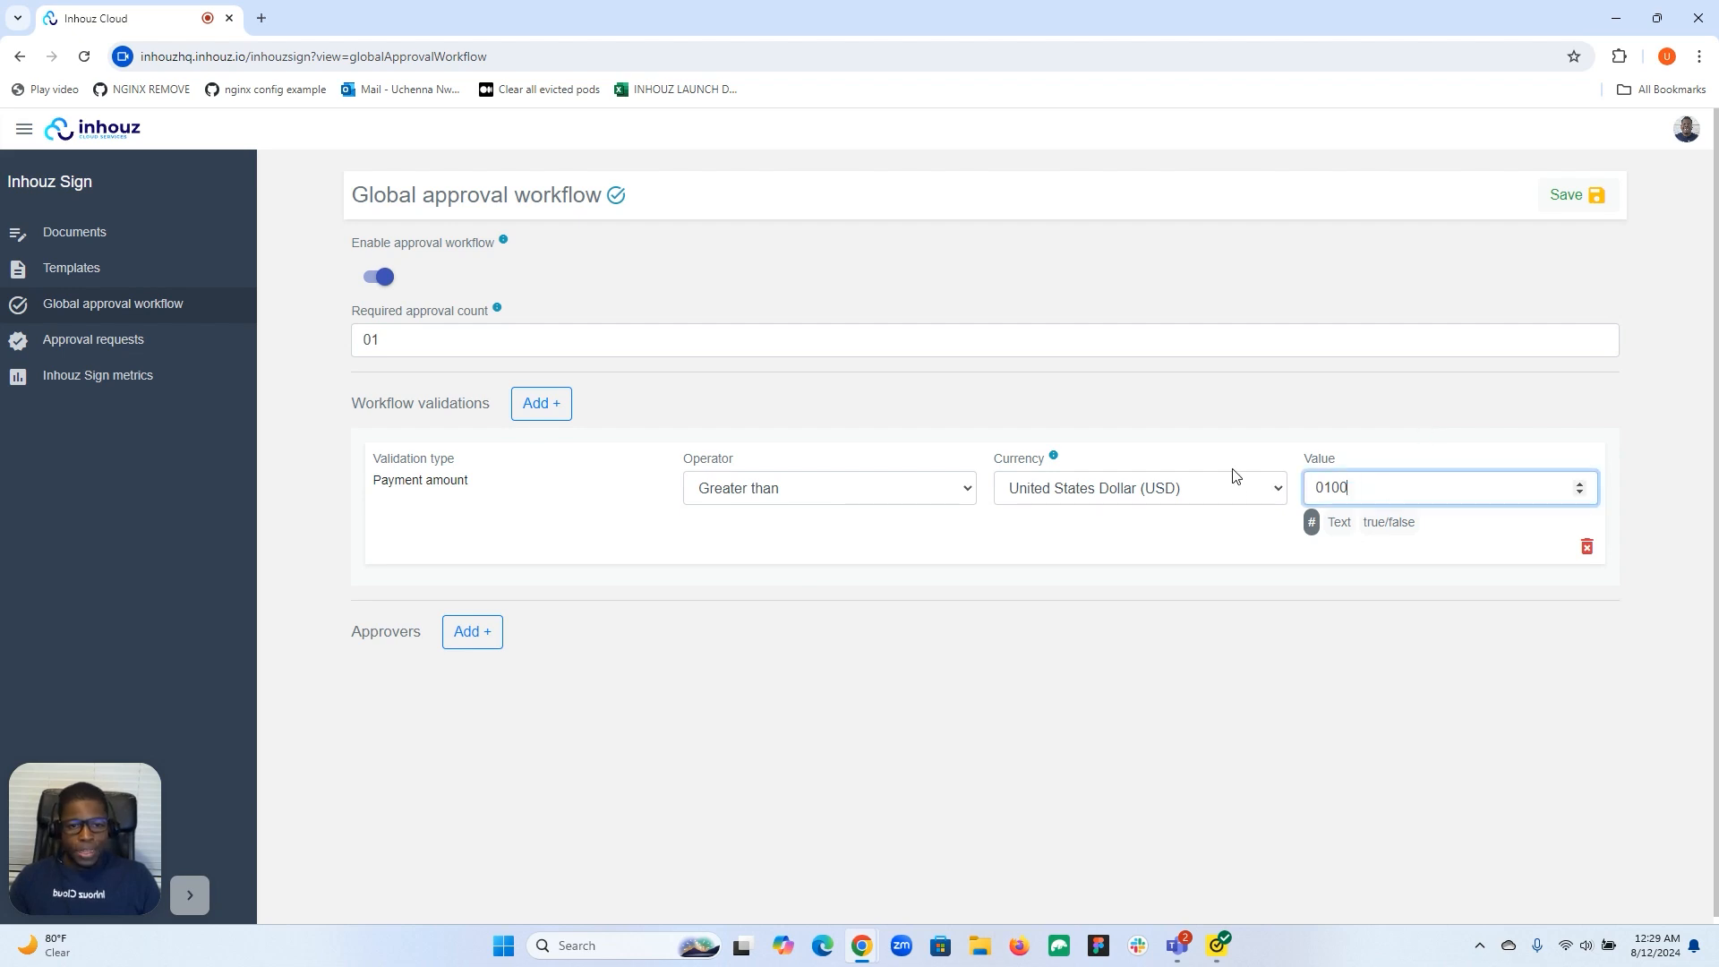
{"action": "left_click", "coordinate": [960, 496]}
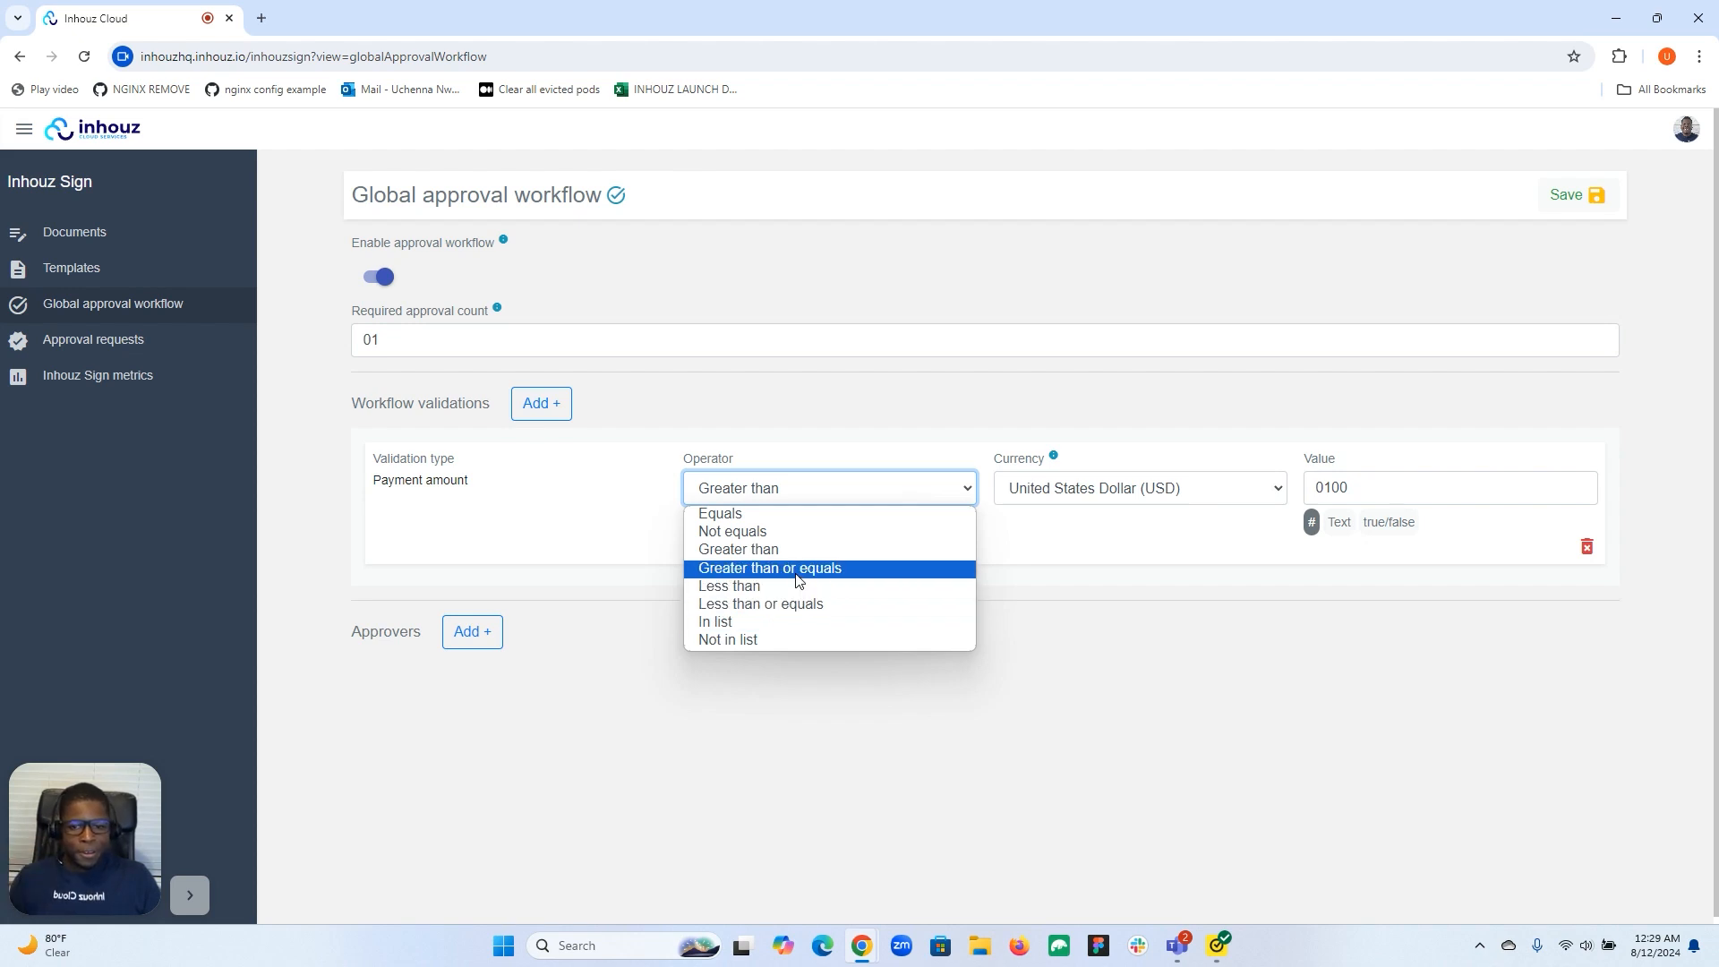
Try an In list condition with 65000 and 77000, then delete the Payment amount validation.
{"action": "left_click", "coordinate": [770, 621]}
{"action": "left_click", "coordinate": [1349, 478]}
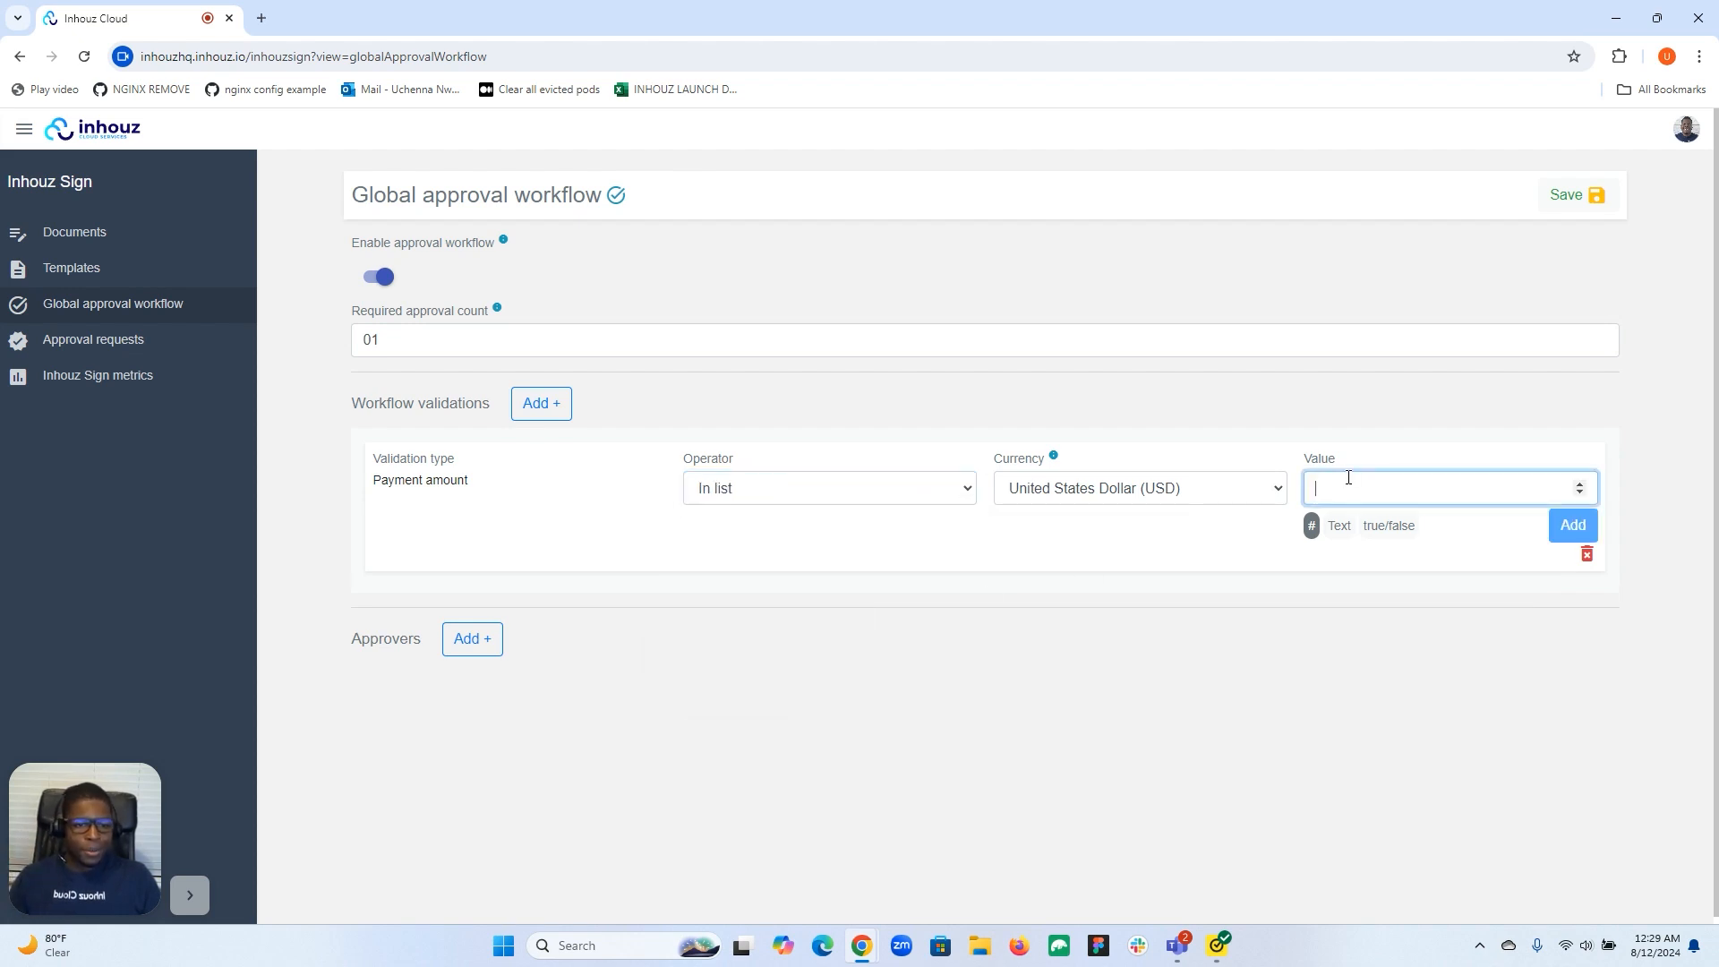
{"action": "type", "text": "65000"}
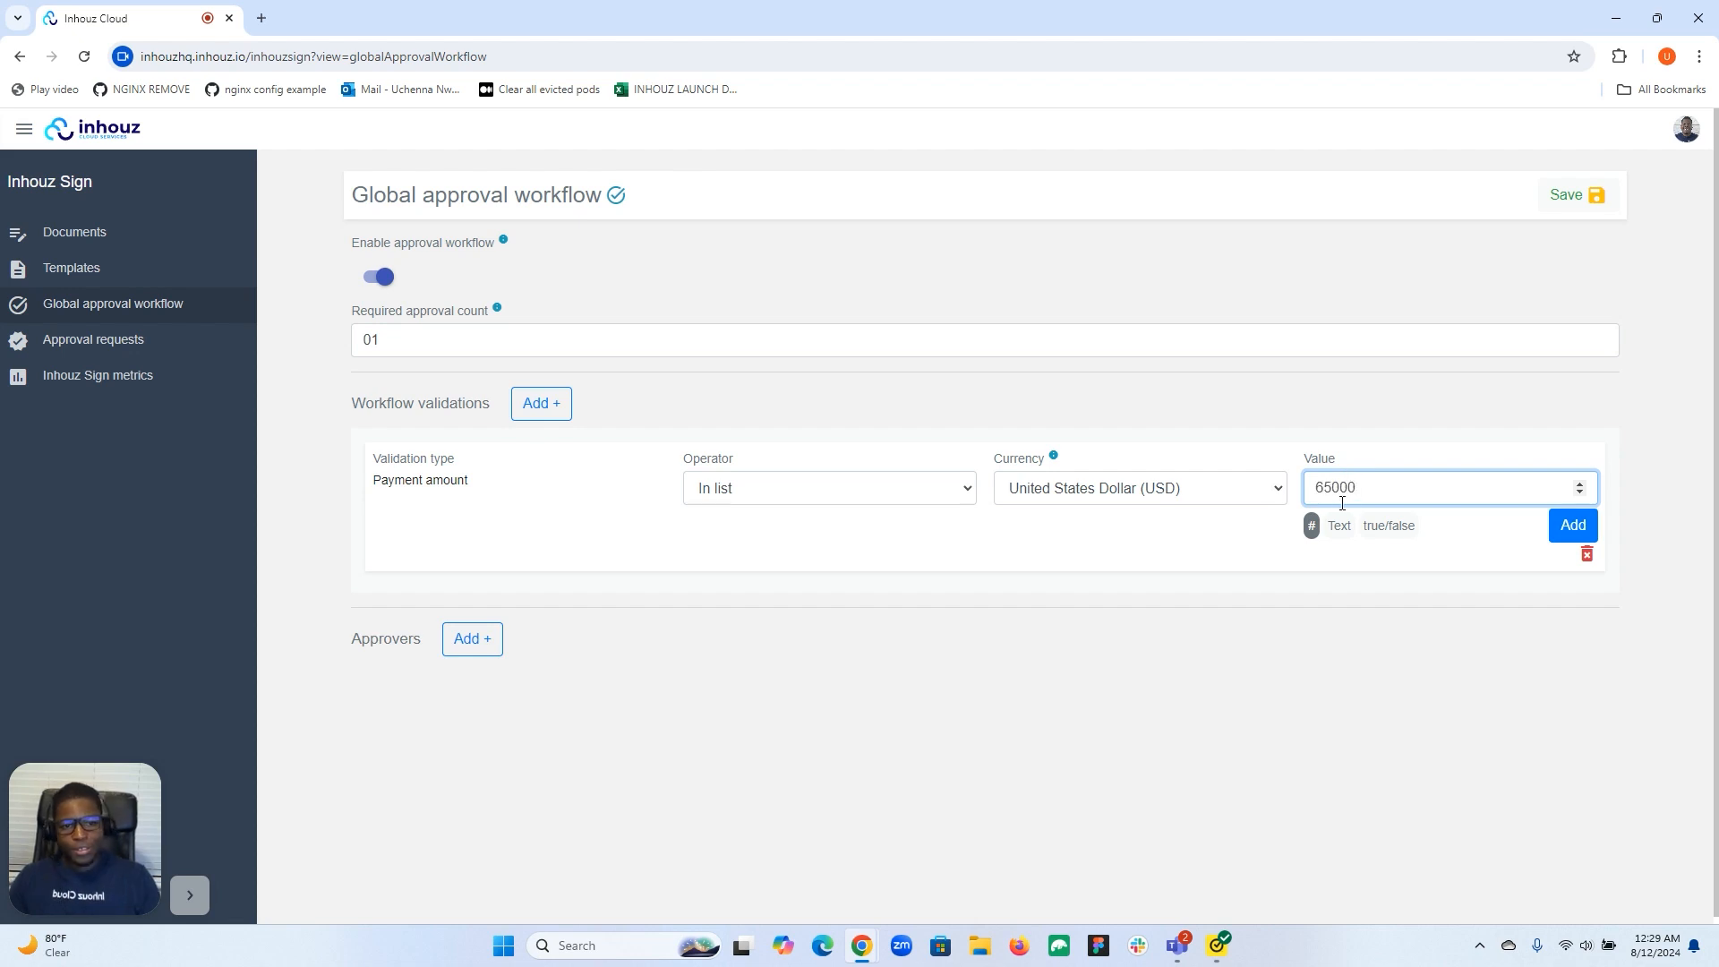
{"action": "left_click", "coordinate": [1573, 526]}
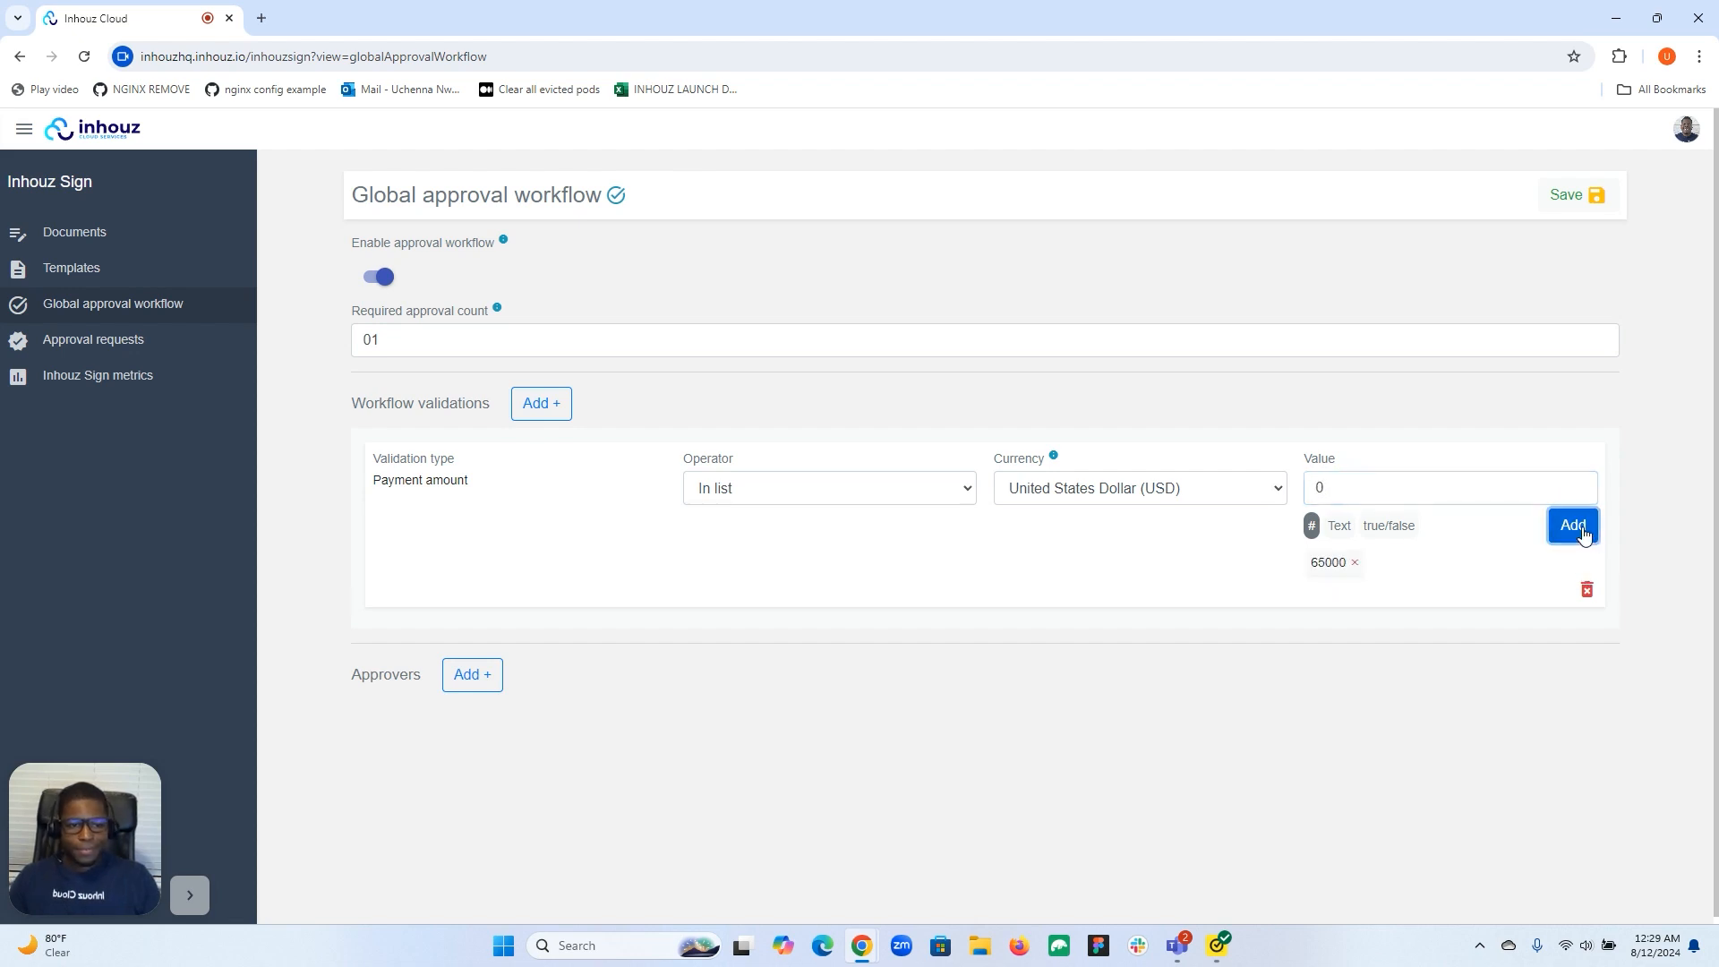
{"action": "left_click", "coordinate": [1383, 497]}
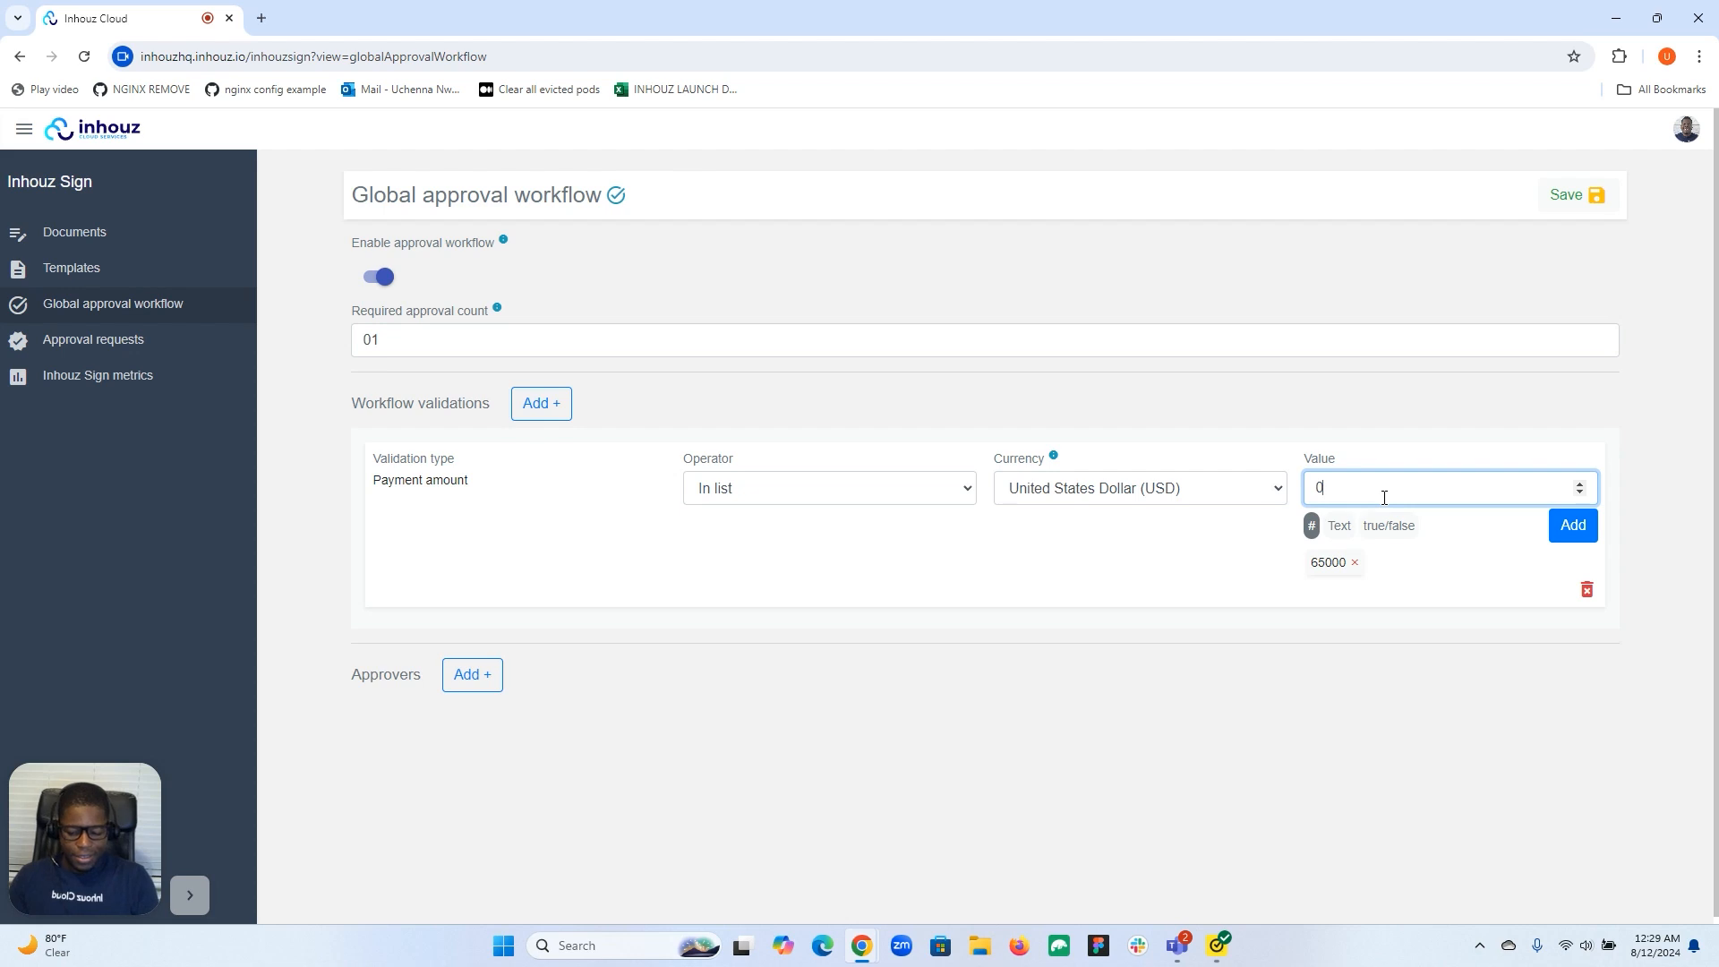
{"action": "type", "text": "77000"}
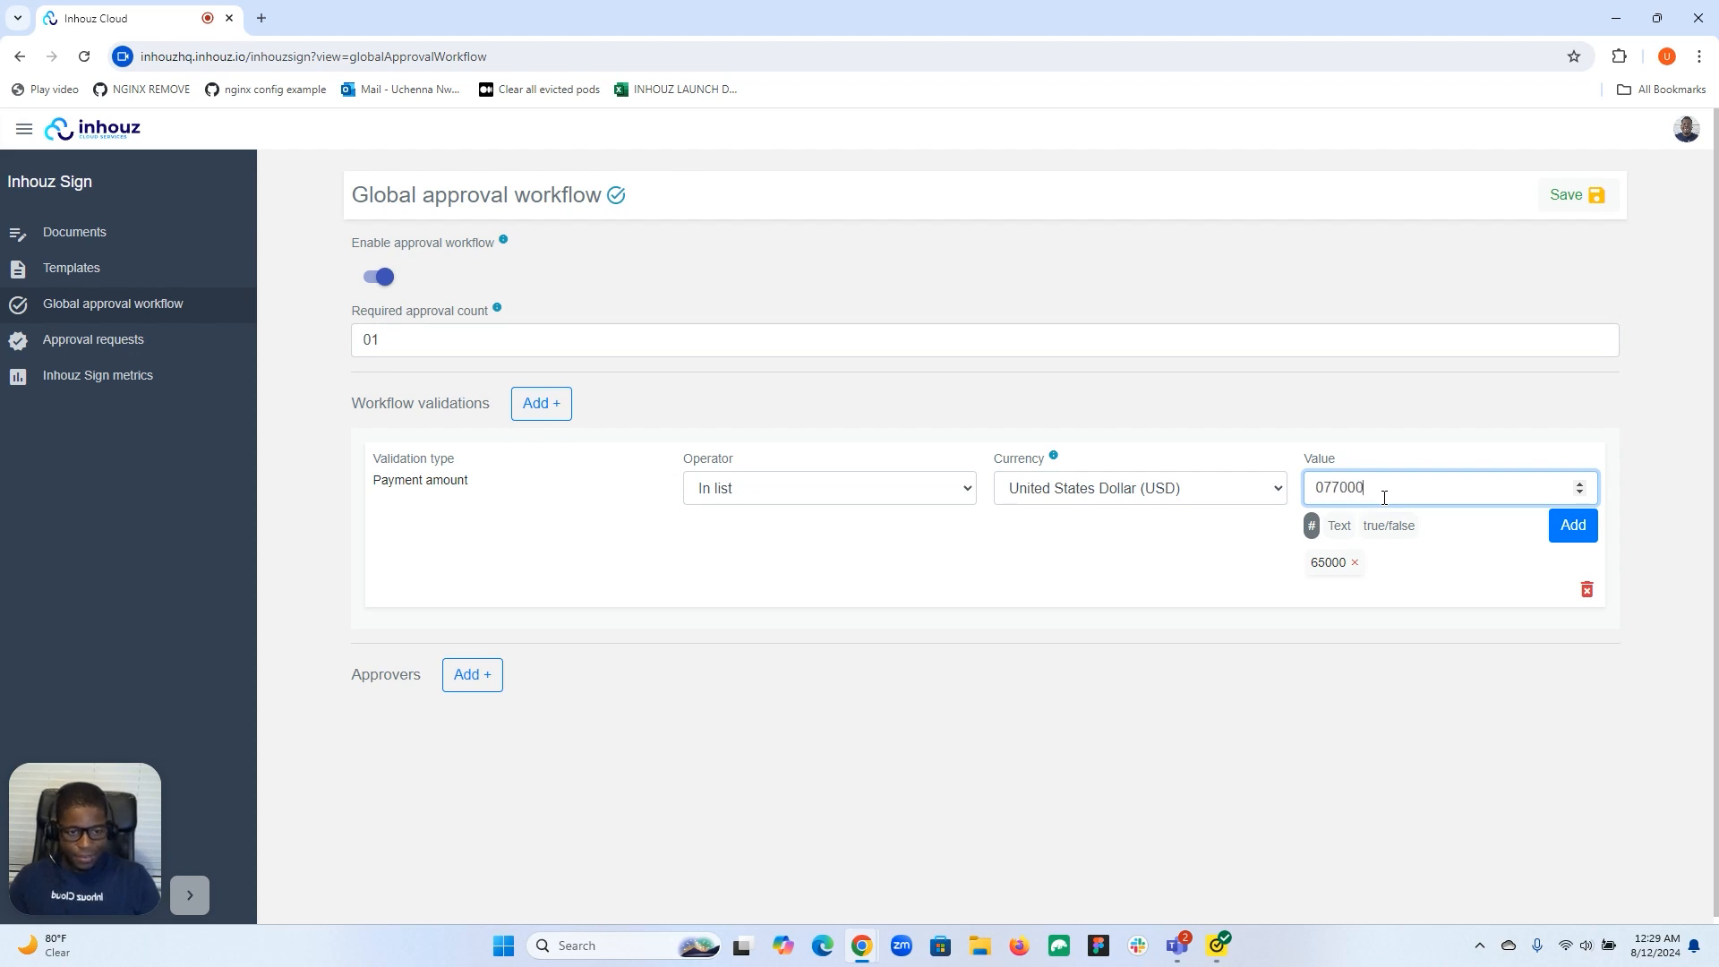
{"action": "left_click", "coordinate": [1566, 527]}
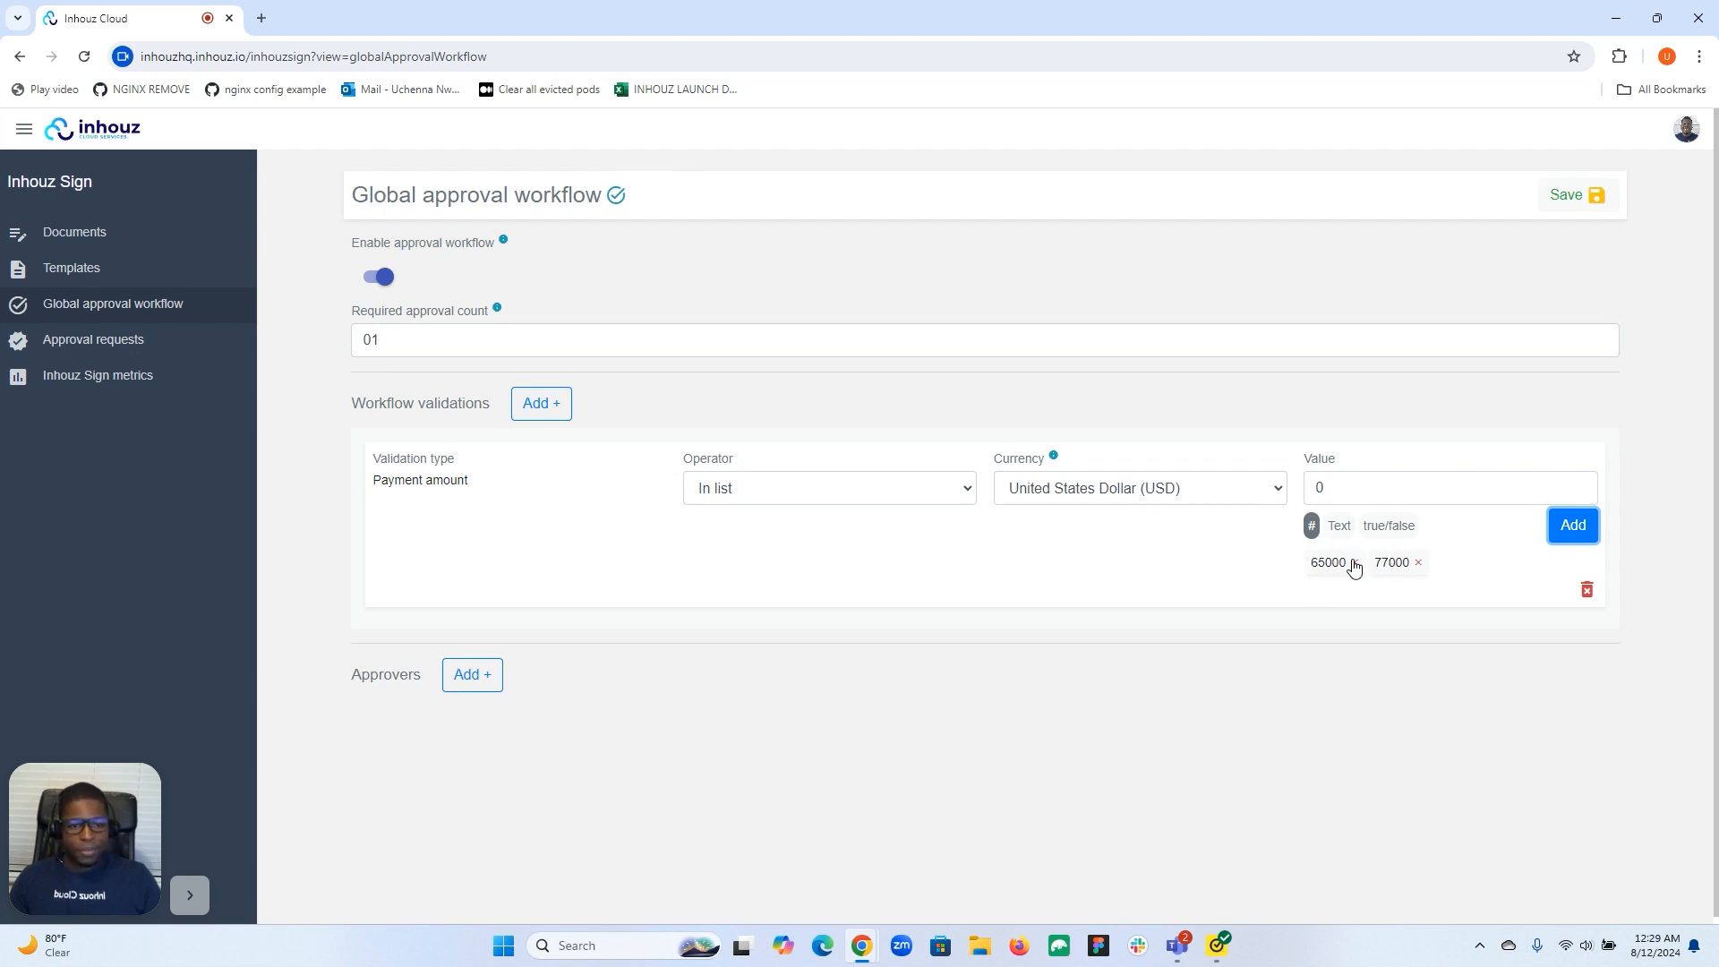
{"action": "left_click", "coordinate": [1586, 589]}
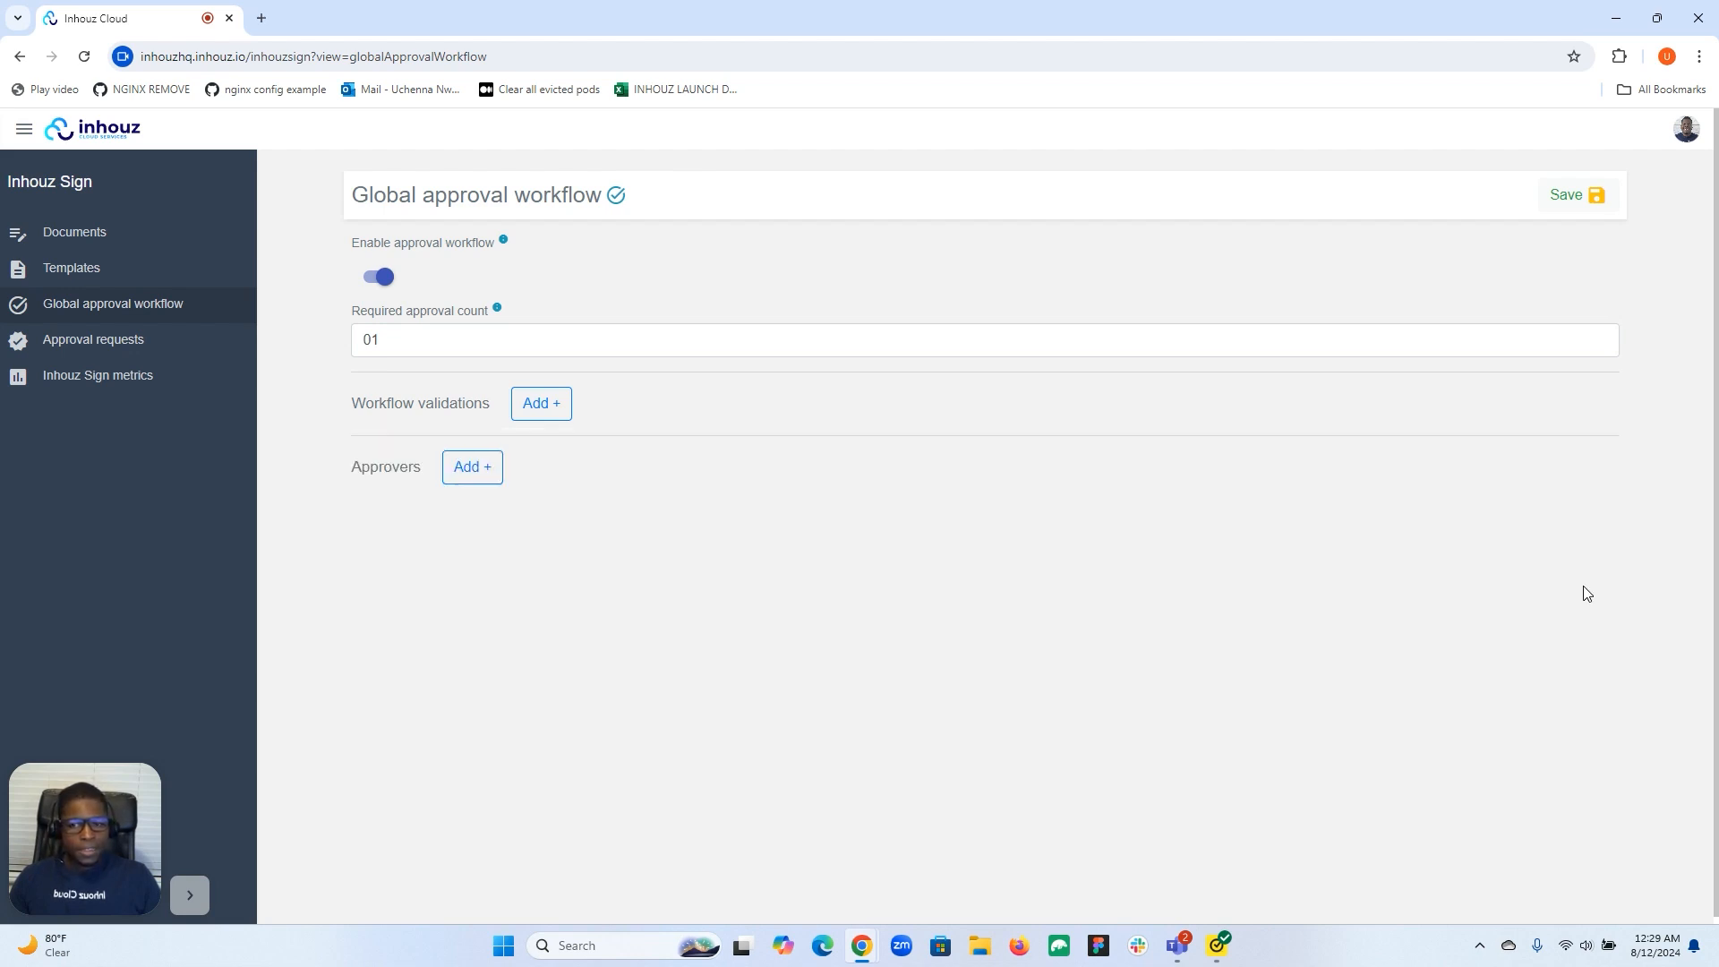
Add a Recipient email workflow validation whose value must equal the recipient's e-mail address.
{"action": "left_click", "coordinate": [541, 403]}
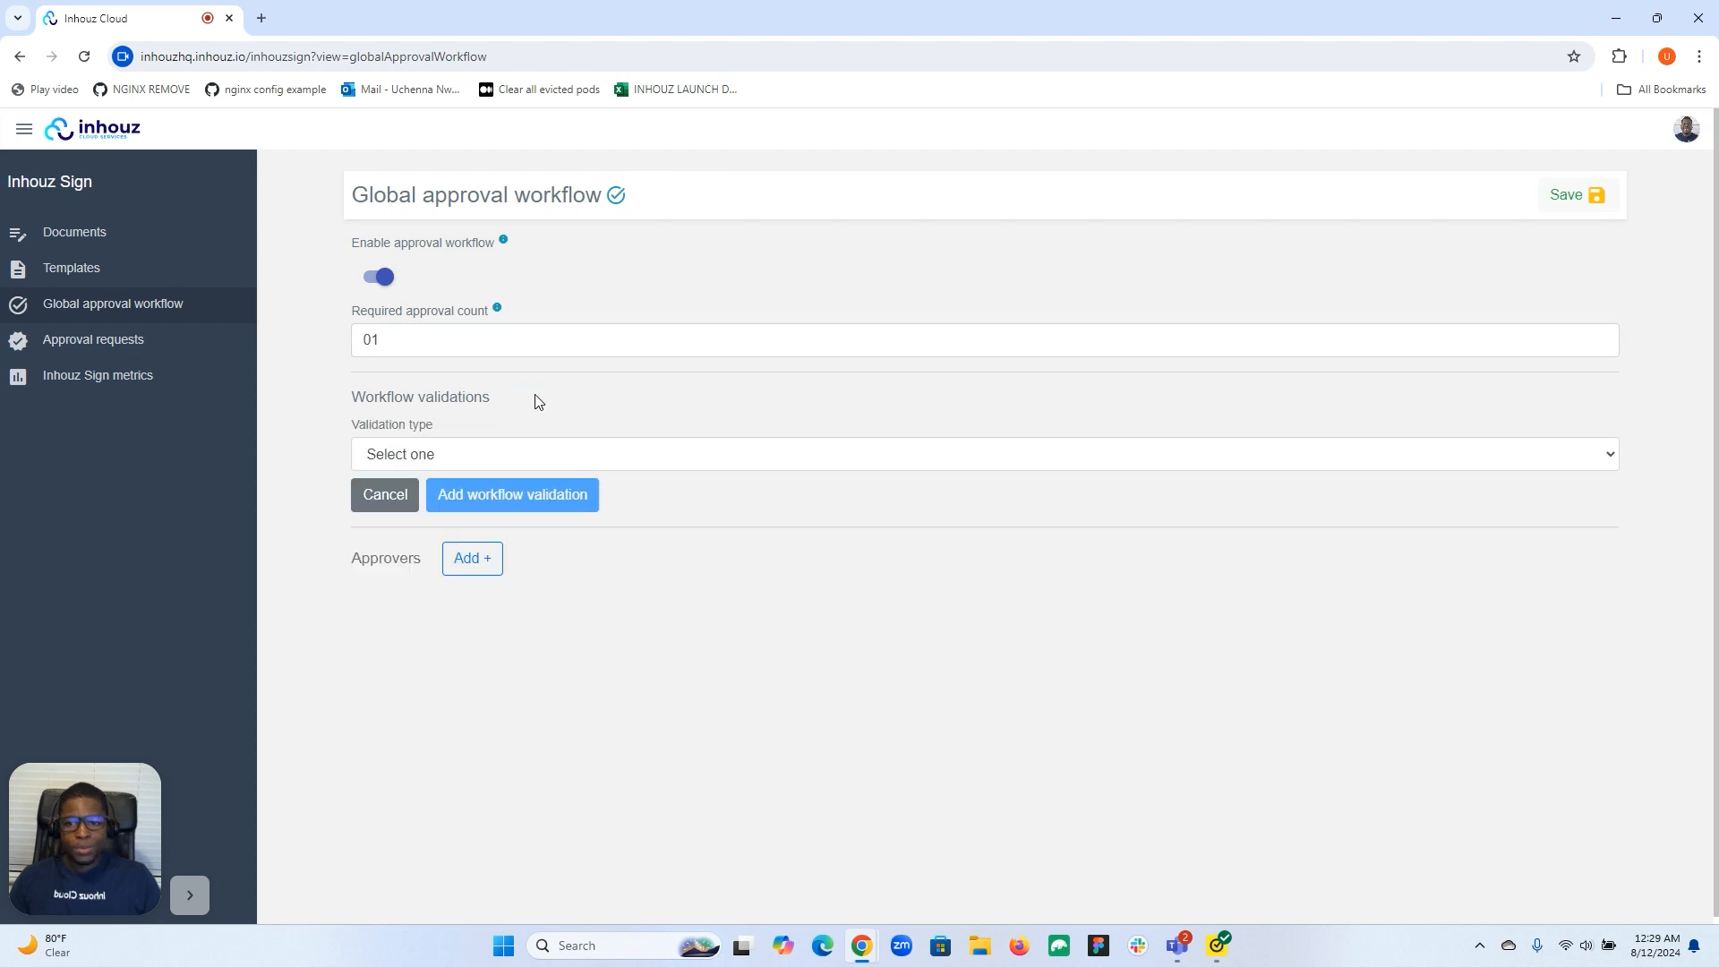
{"action": "left_click", "coordinate": [521, 455]}
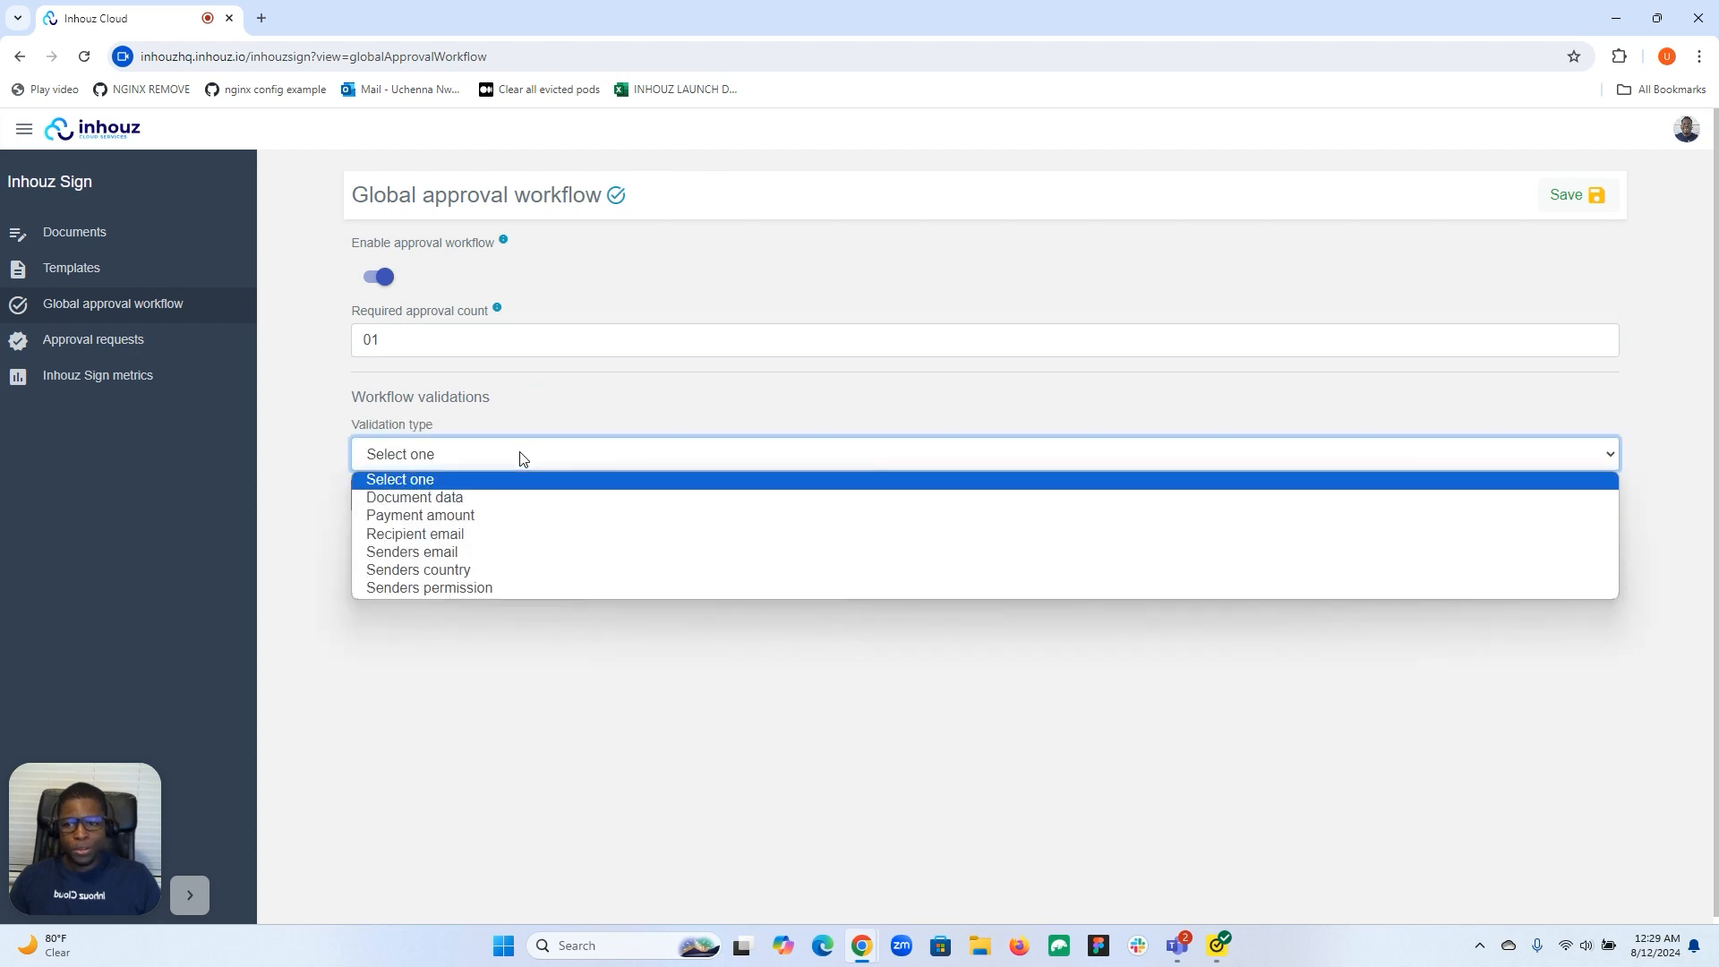
{"action": "left_click", "coordinate": [500, 535]}
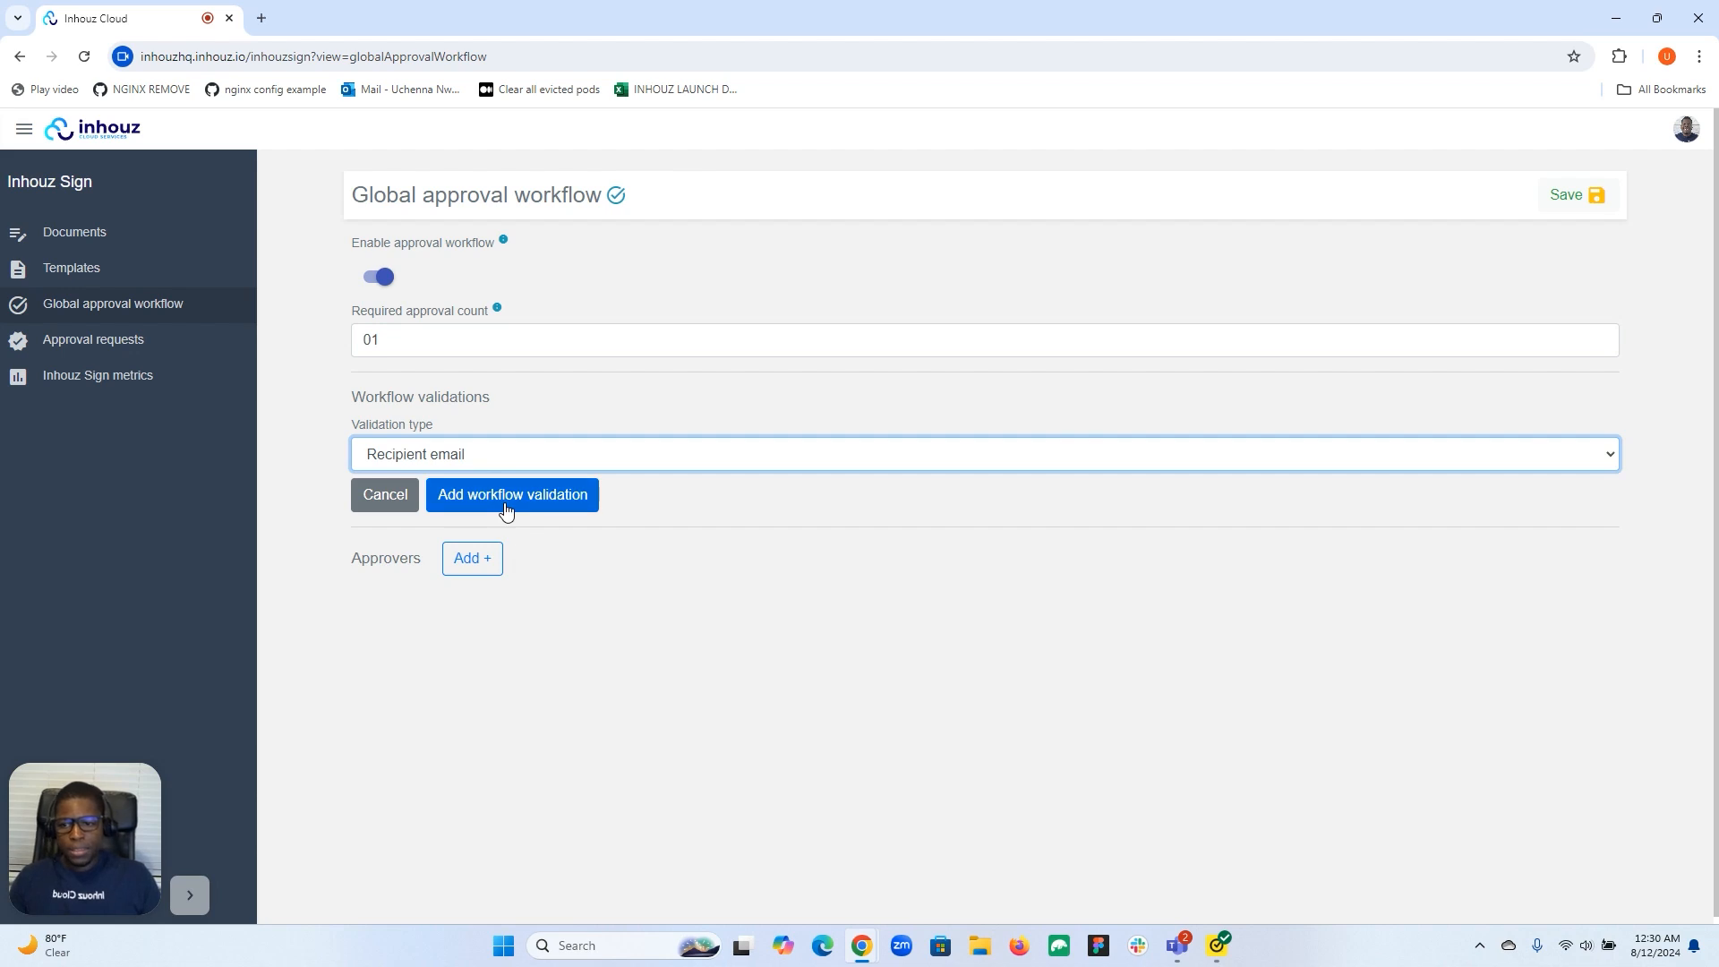
{"action": "left_click", "coordinate": [505, 510]}
{"action": "left_click", "coordinate": [1333, 484]}
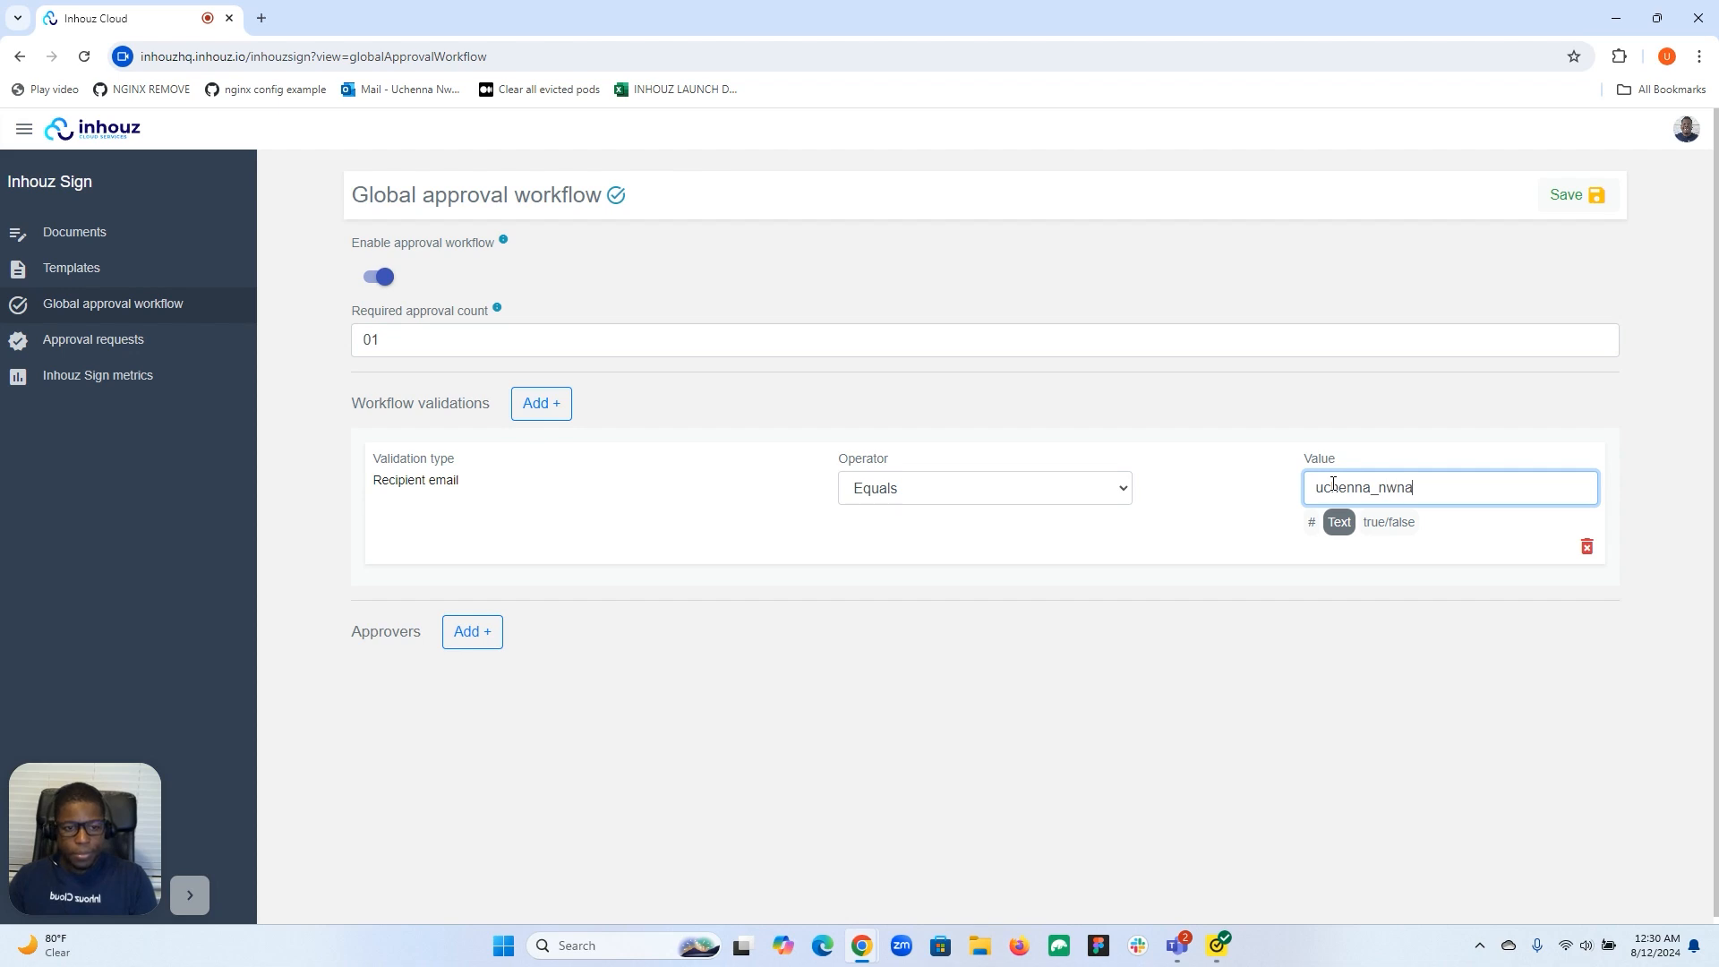
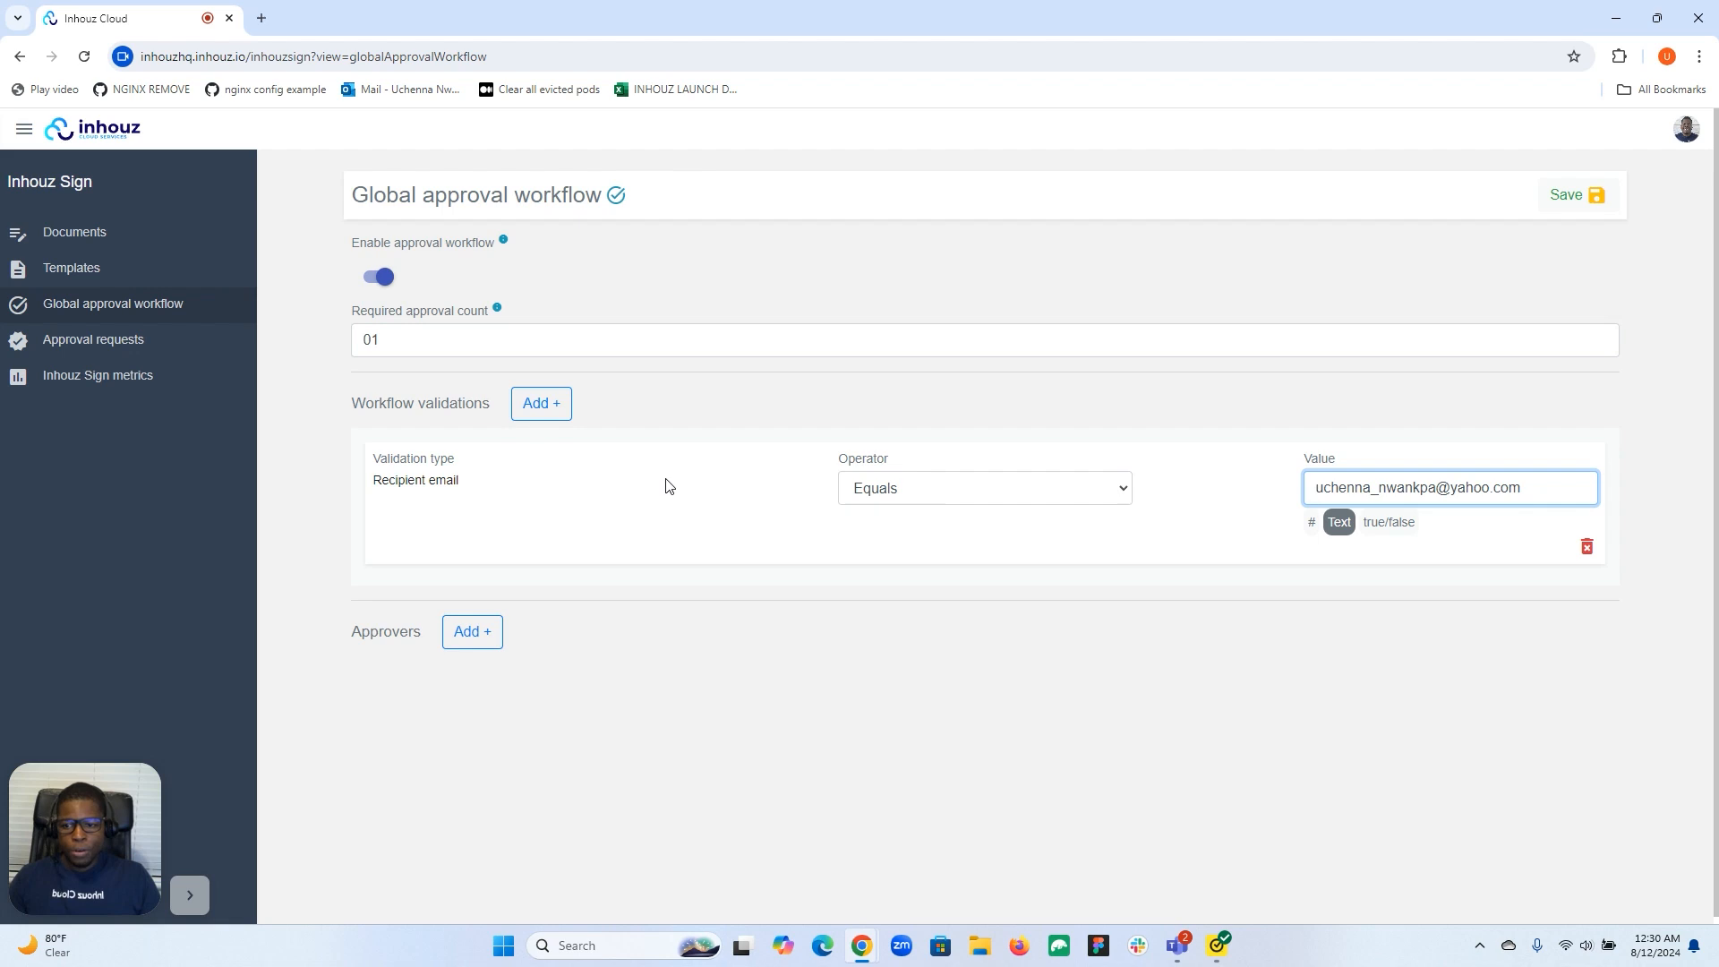
{"action": "left_click", "coordinate": [481, 633]}
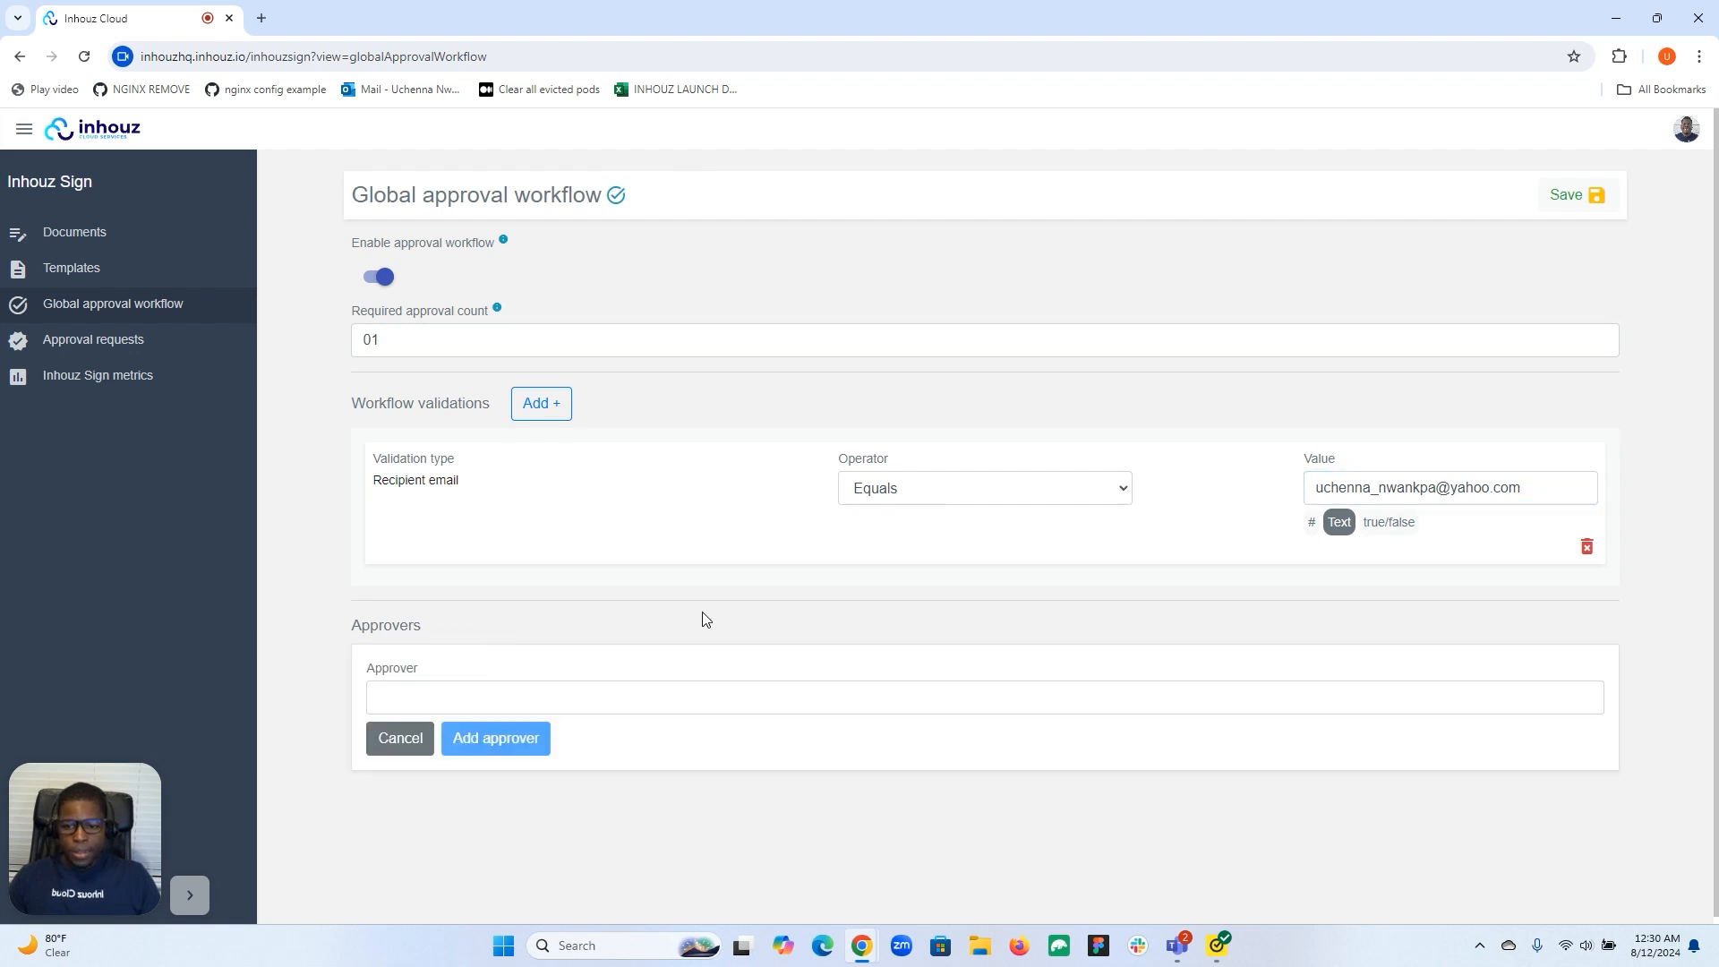
Make the suggested team member the approver and switch on Configure sub-validations for them.
{"action": "left_click", "coordinate": [702, 699]}
{"action": "left_click", "coordinate": [617, 735]}
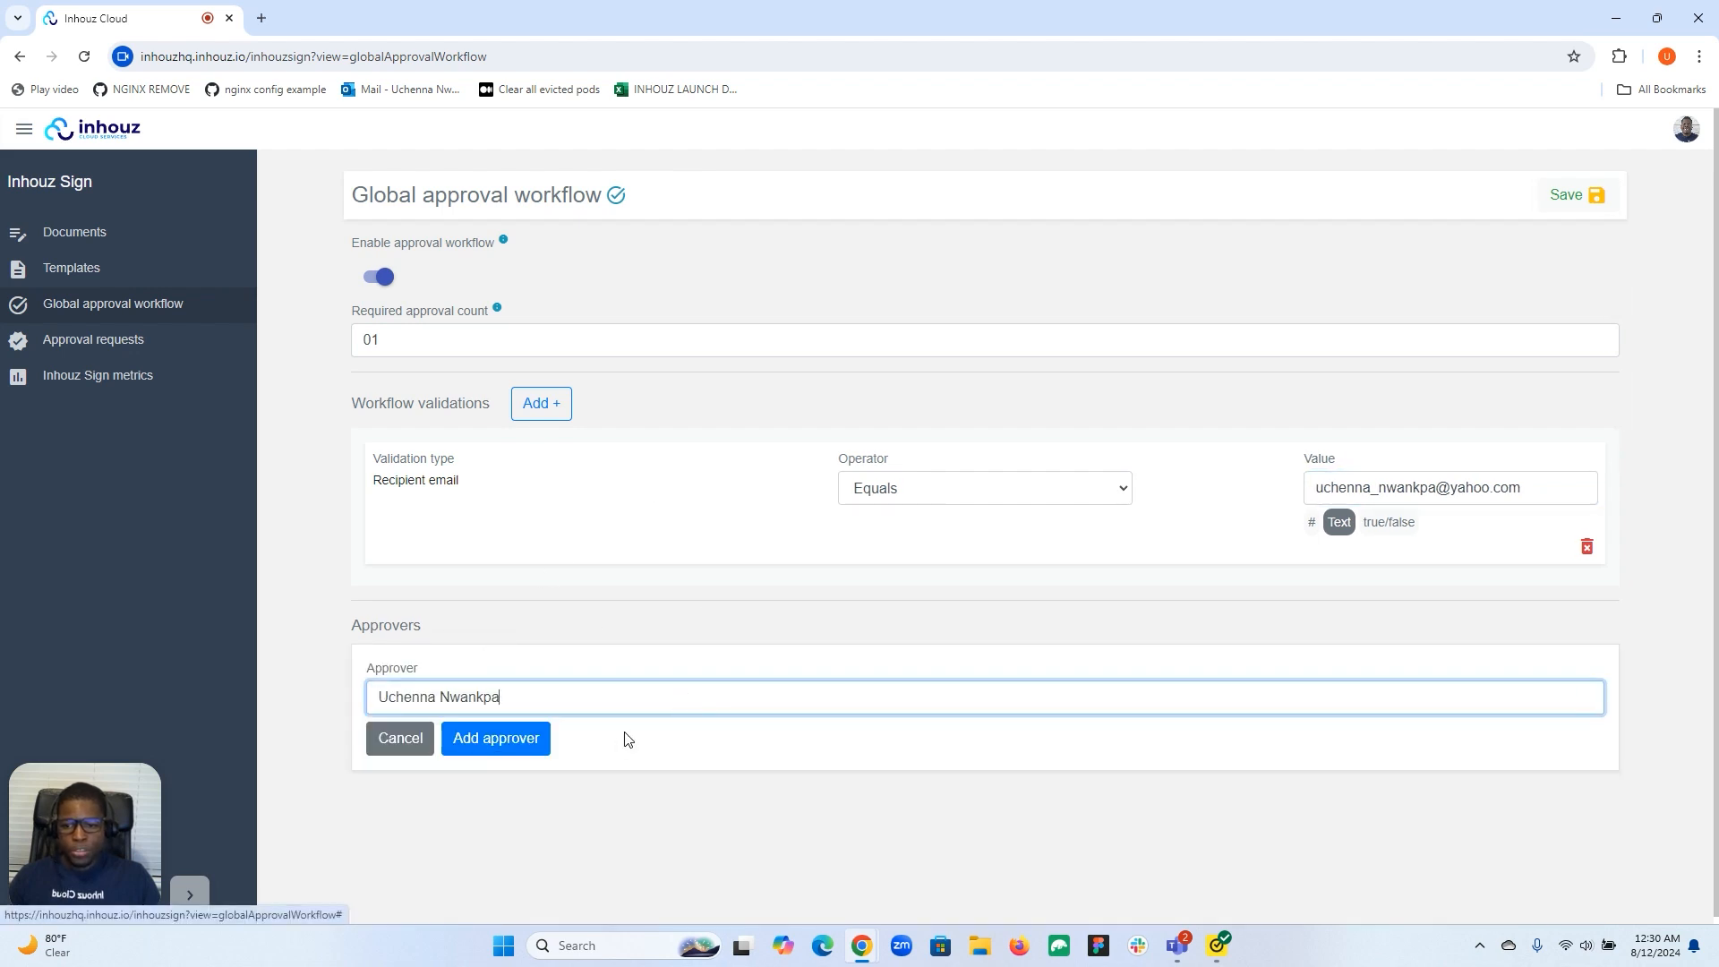
{"action": "left_click", "coordinate": [503, 740]}
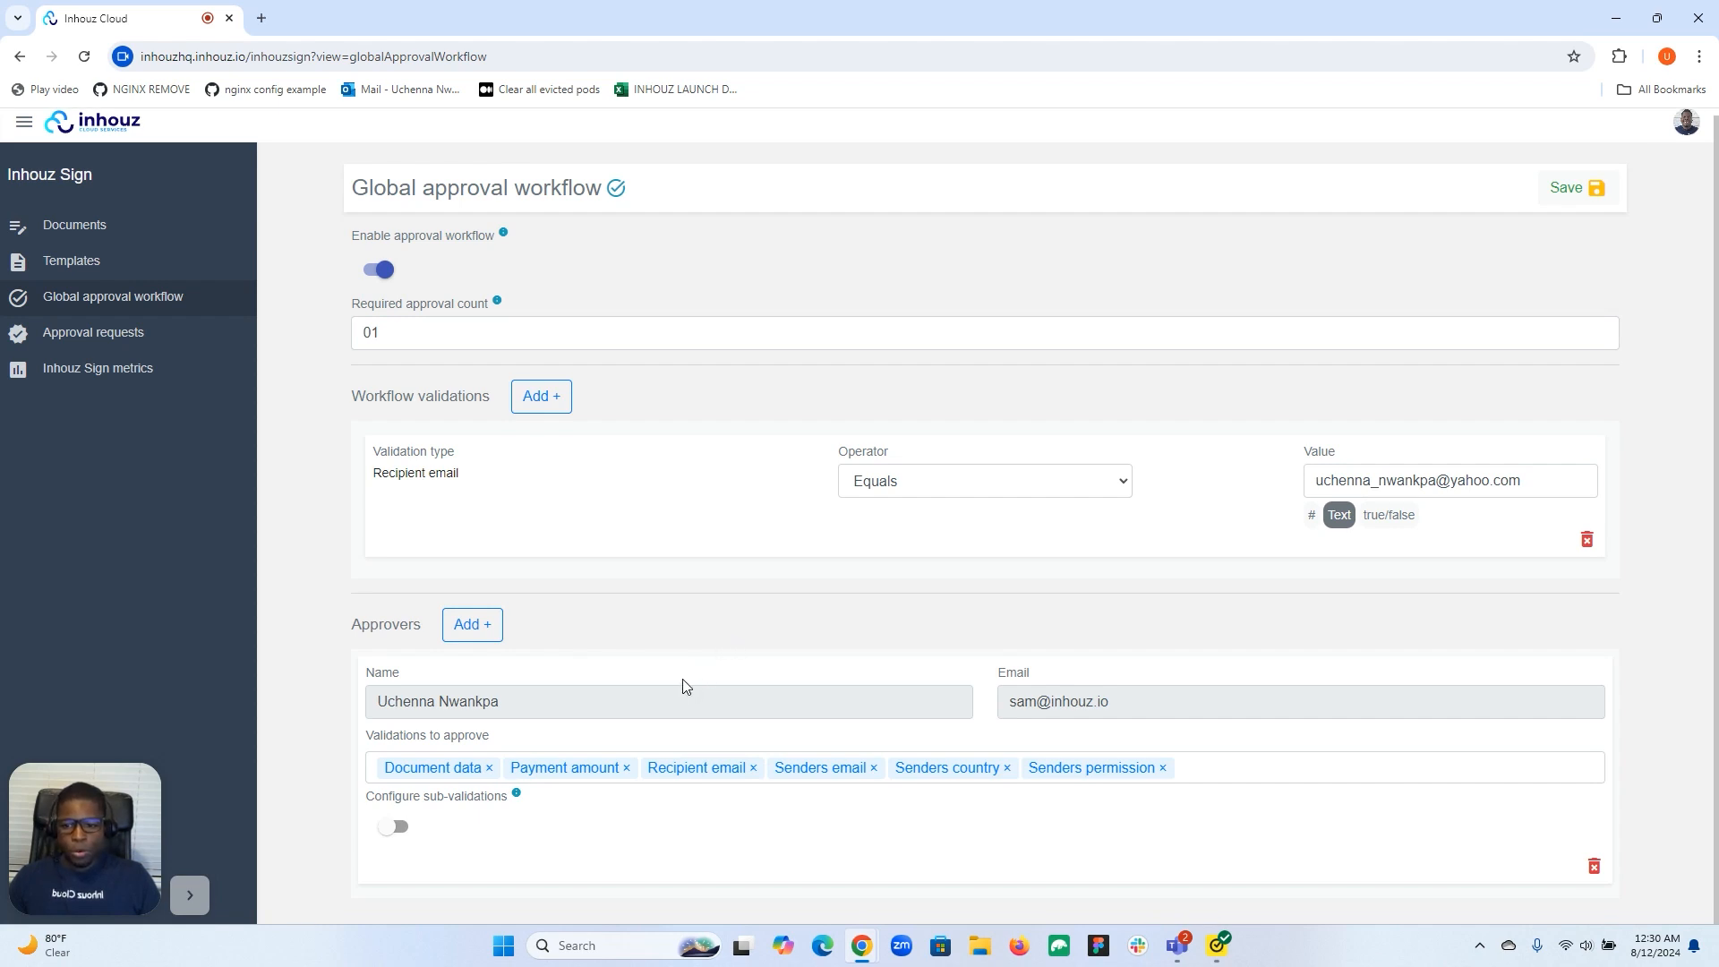
{"action": "left_click", "coordinate": [397, 826]}
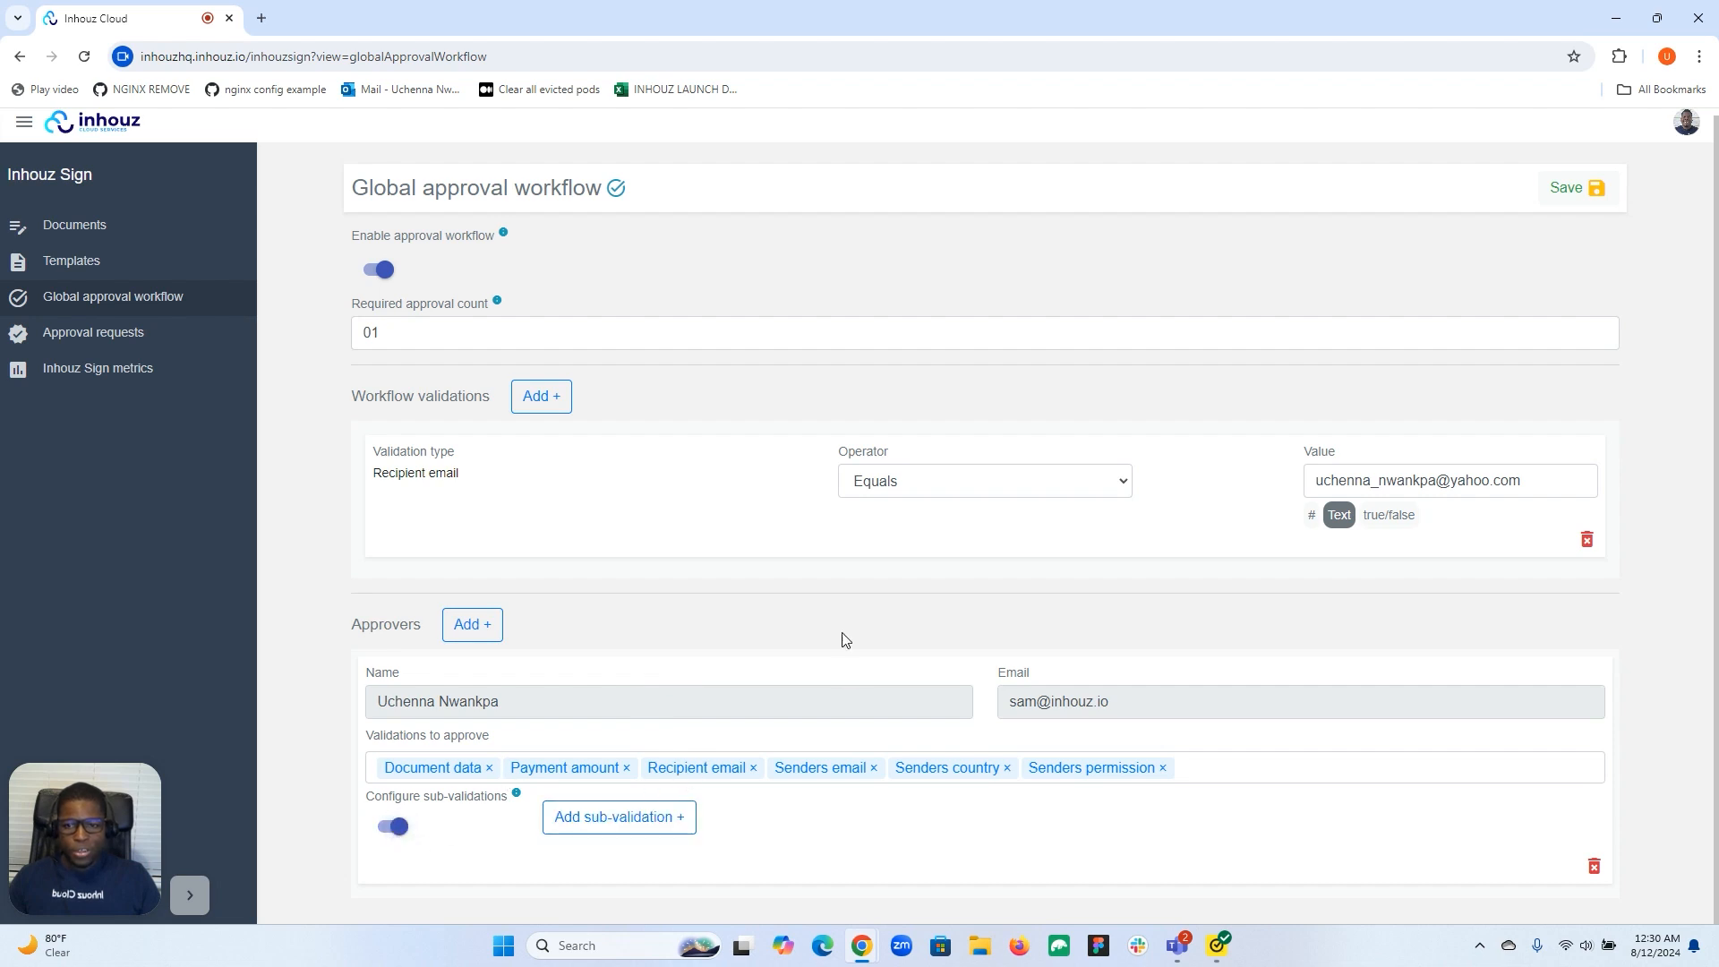
Add a Payment amount workflow validation with the Greater than operator in USD.
{"action": "left_click", "coordinate": [563, 404]}
{"action": "left_click", "coordinate": [526, 452]}
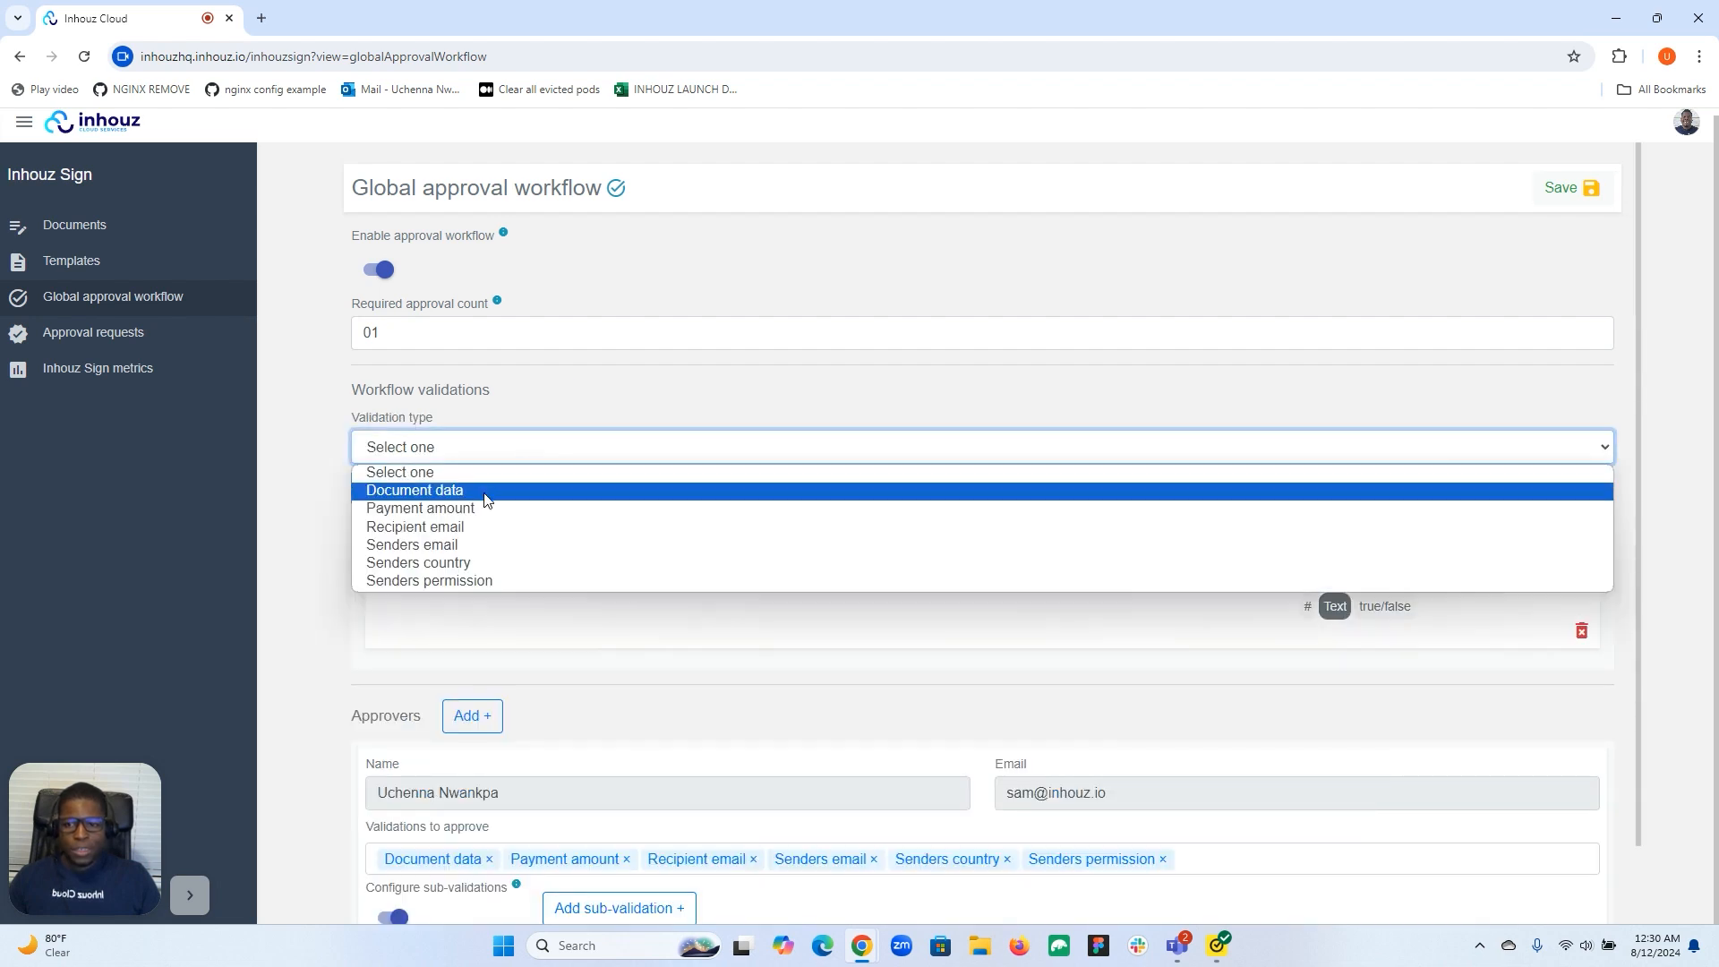
{"action": "left_click", "coordinate": [484, 504]}
{"action": "left_click", "coordinate": [526, 494]}
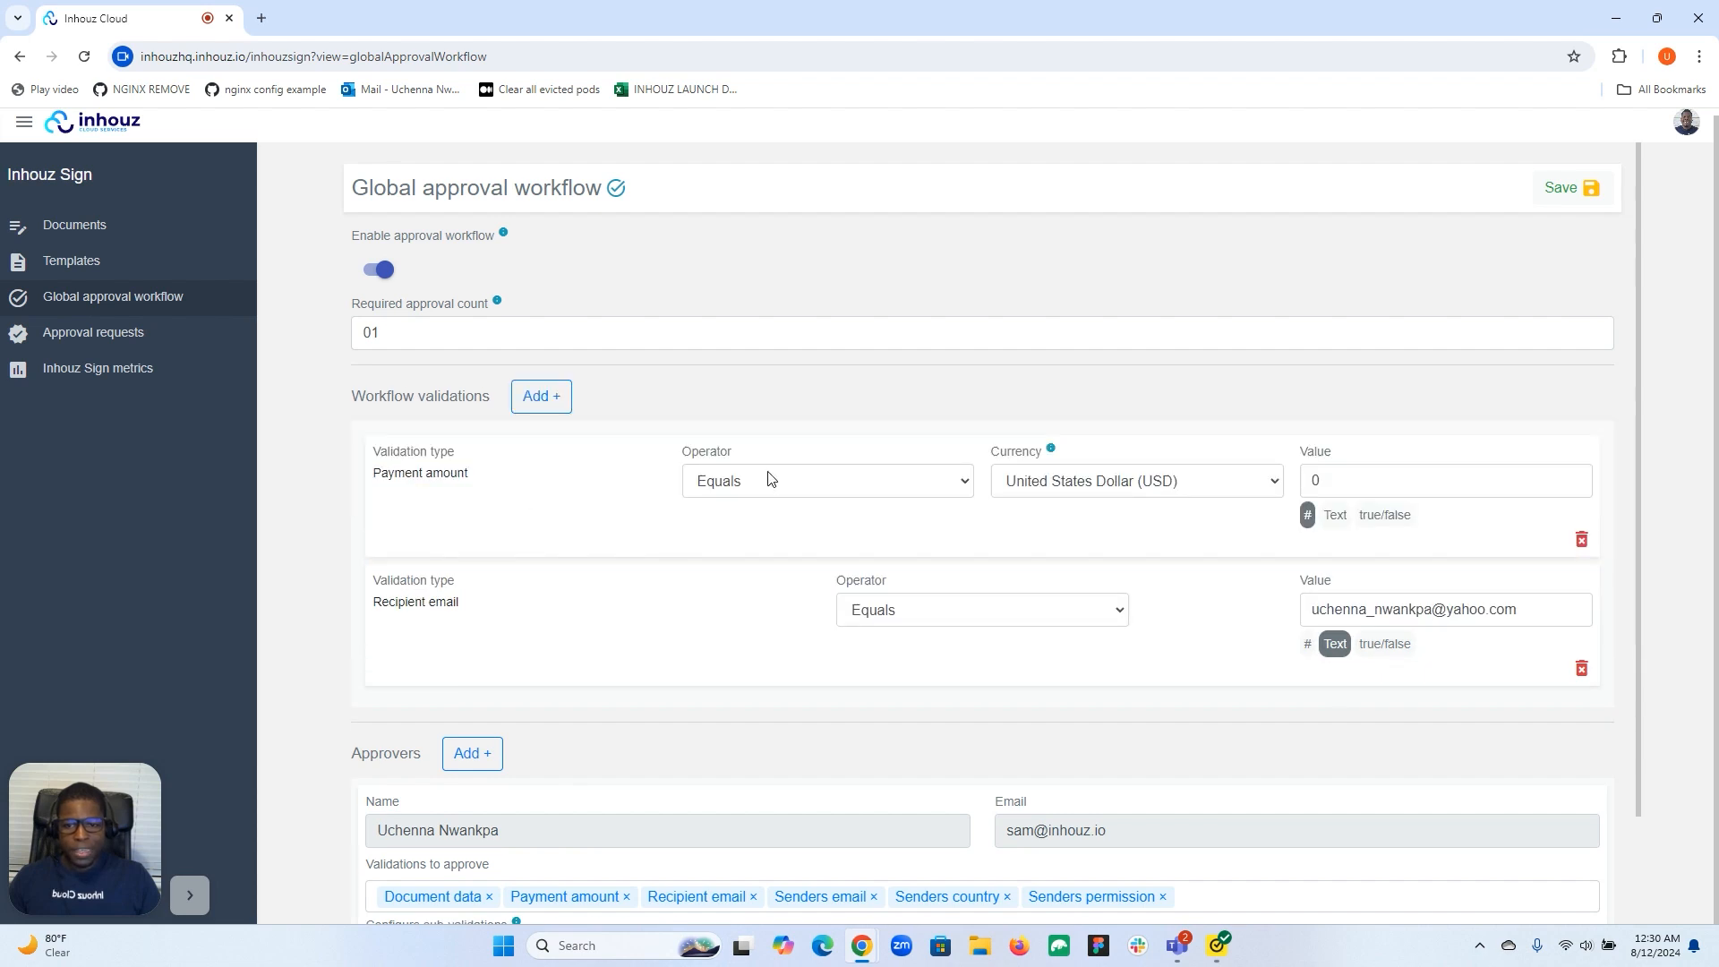
{"action": "left_click", "coordinate": [810, 484]}
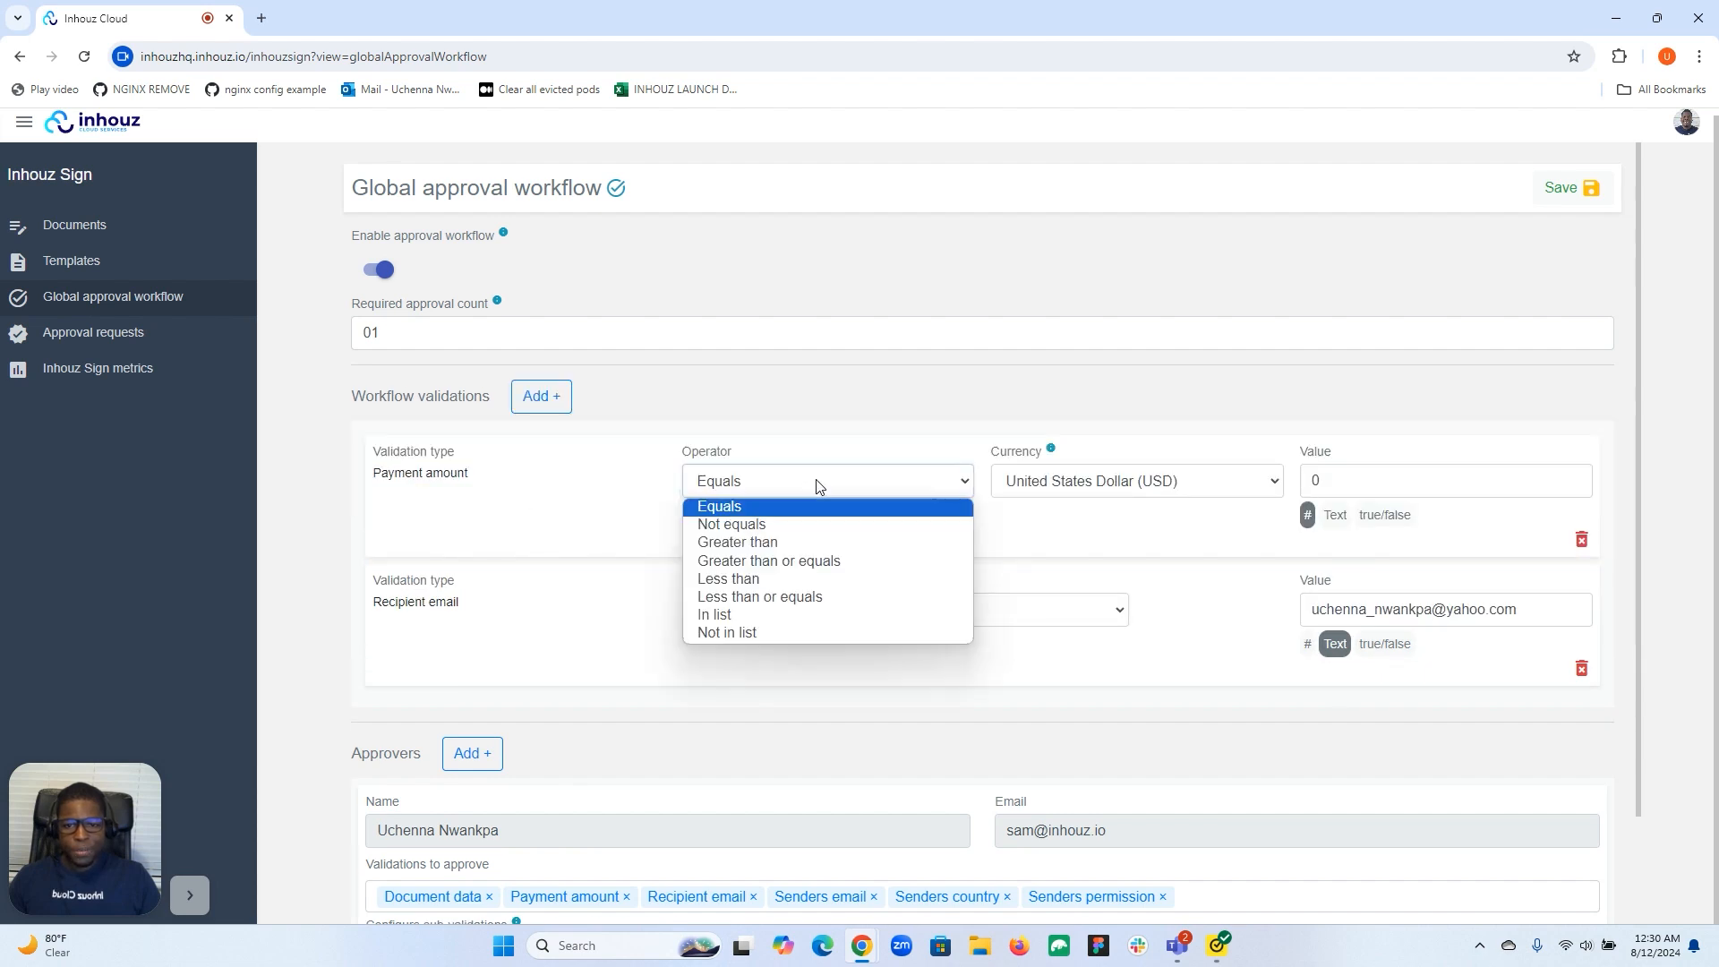
{"action": "left_click", "coordinate": [763, 543]}
{"action": "left_click", "coordinate": [1344, 470]}
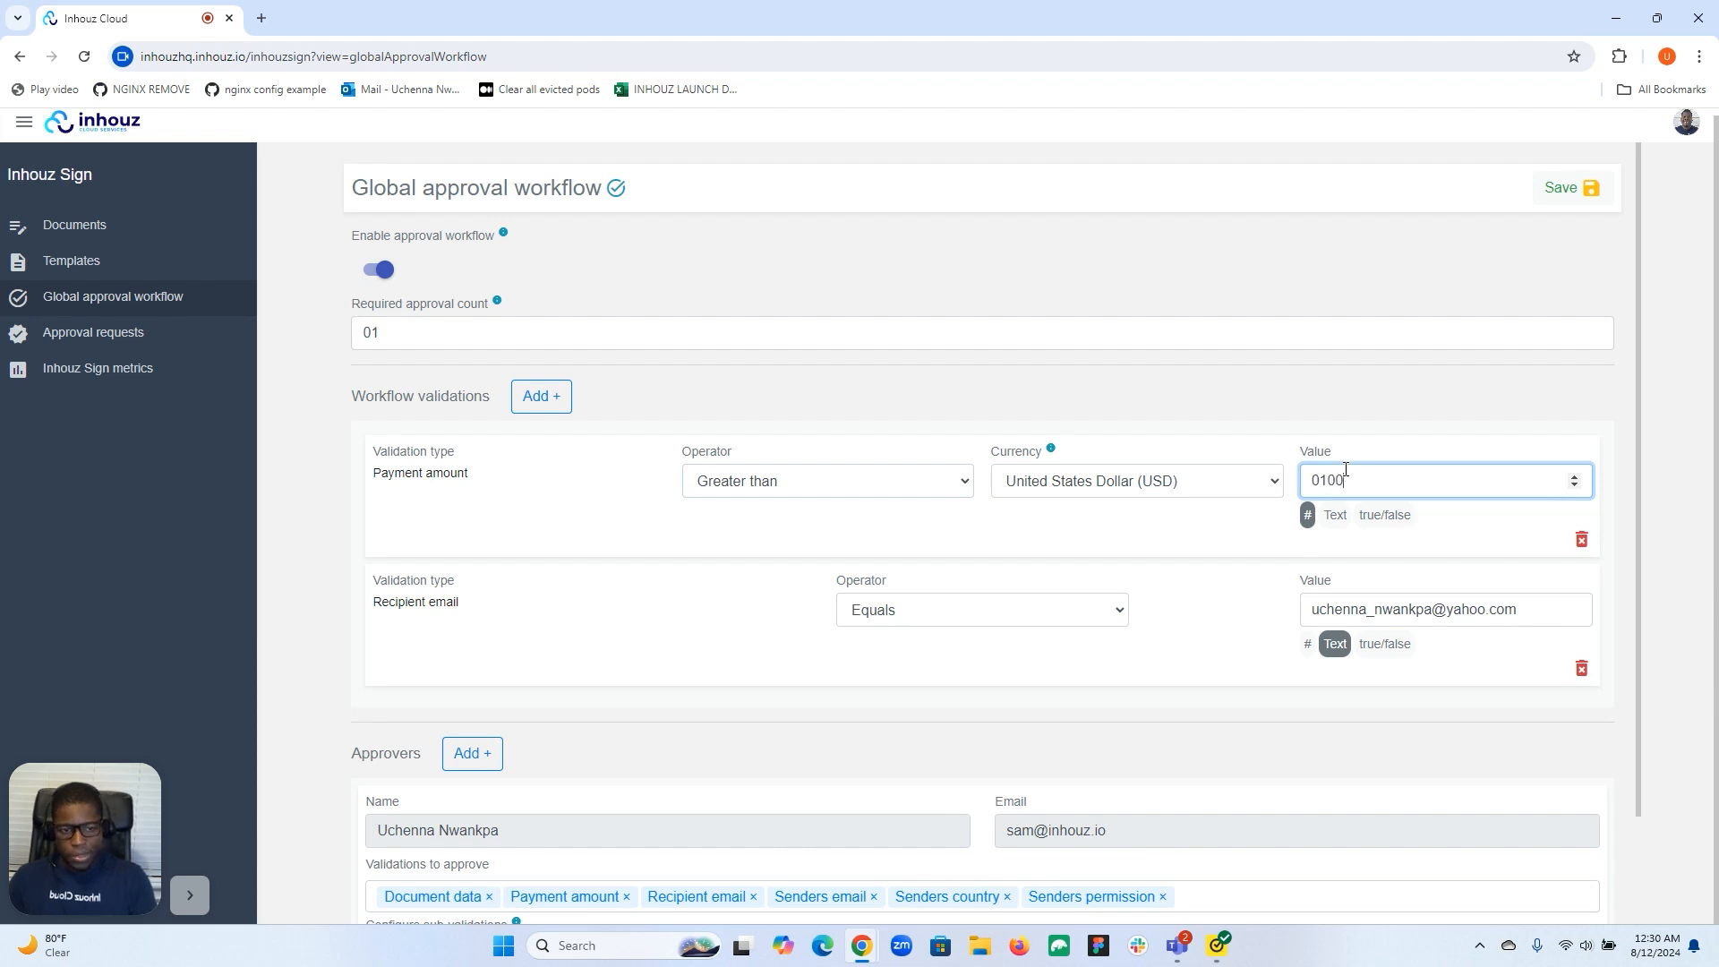
{"action": "left_click", "coordinate": [1232, 408]}
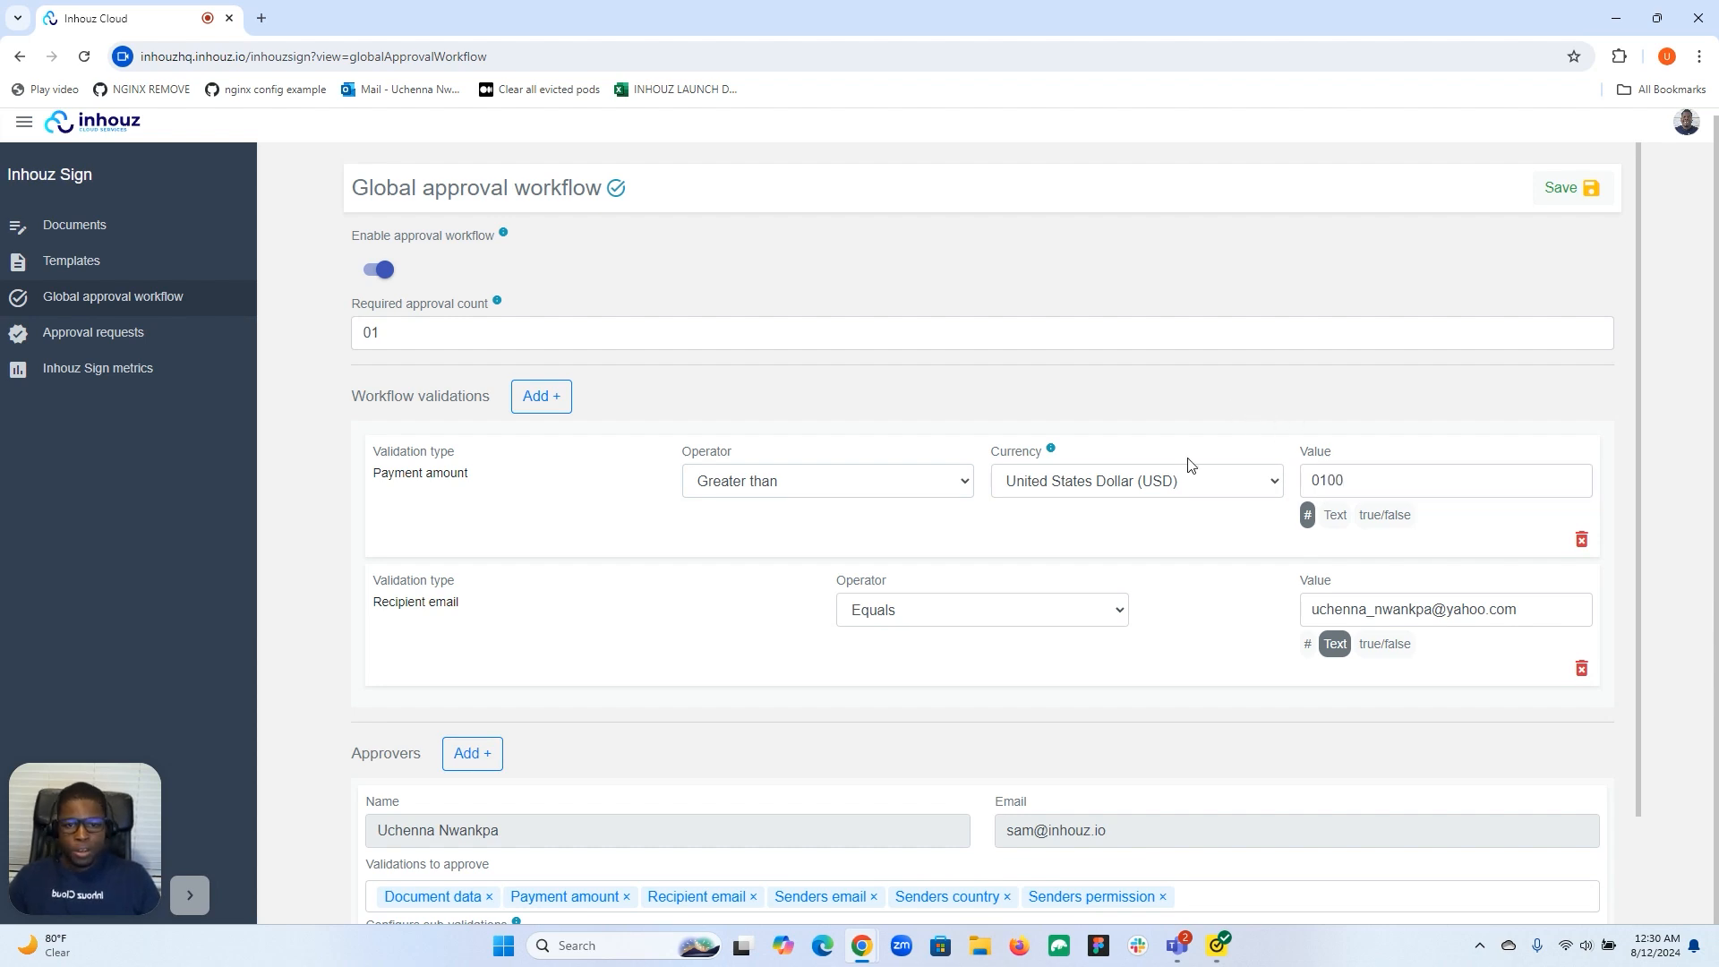
Start a new sub-validation under the approver.
{"action": "scroll", "coordinate": [1166, 488], "scroll_direction": "down", "scroll_amount": 1}
{"action": "scroll", "coordinate": [1166, 487], "scroll_direction": "down", "scroll_amount": 1}
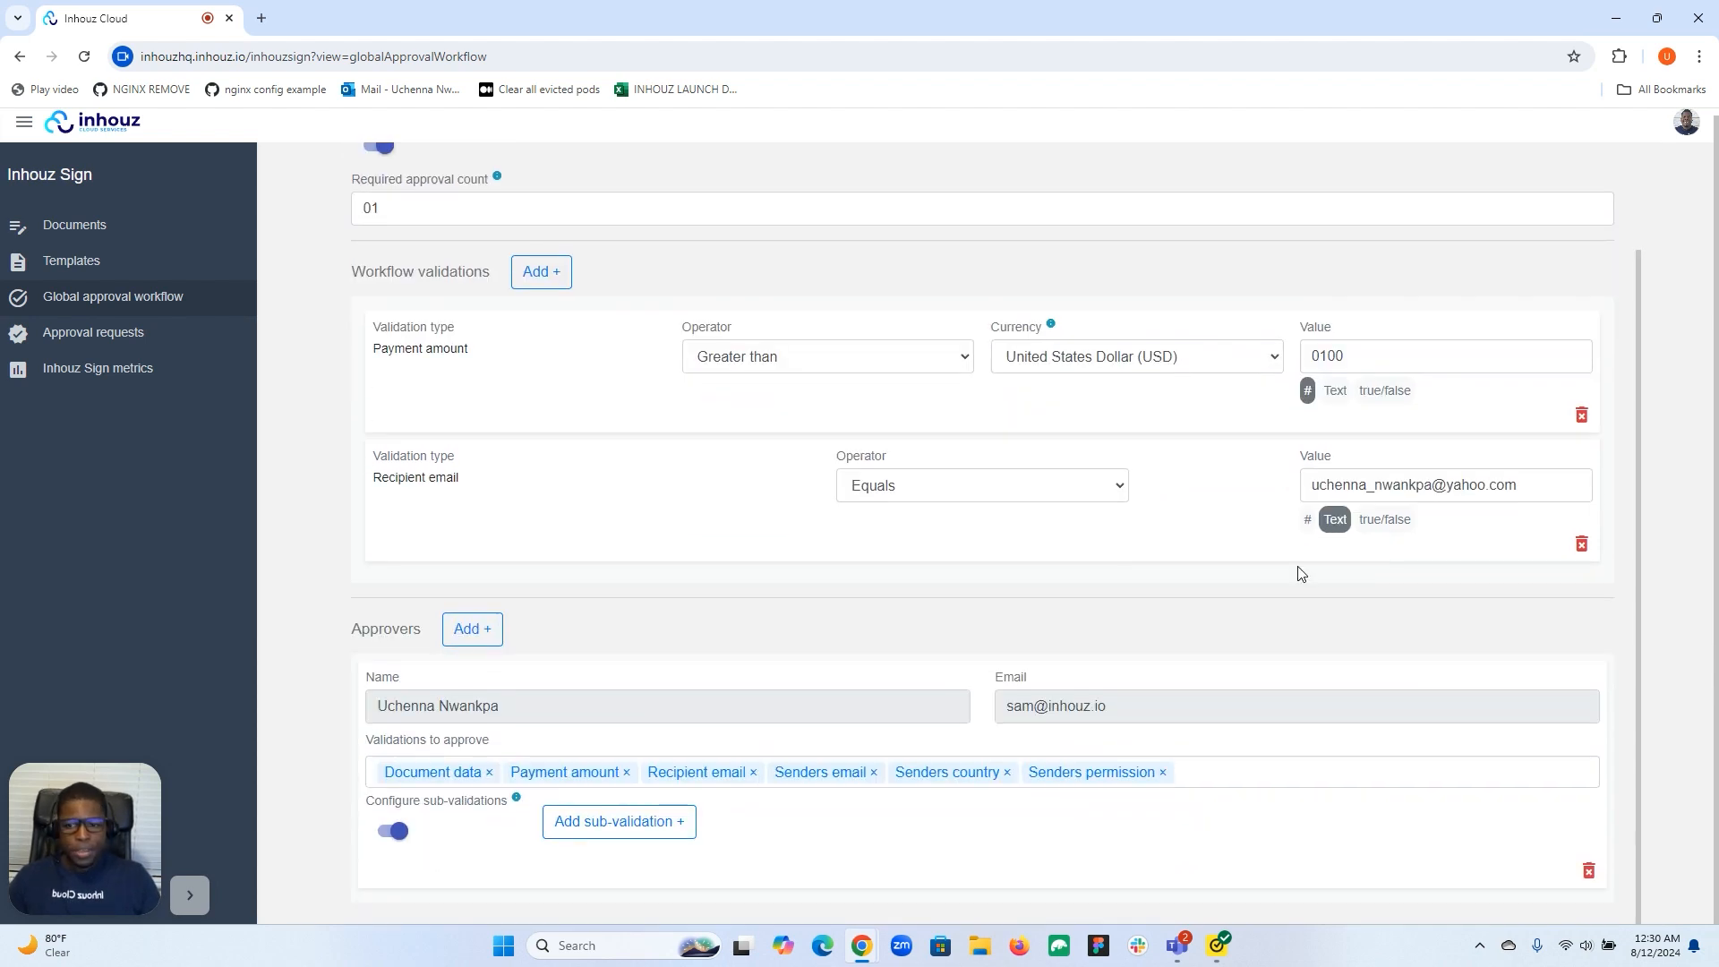
{"action": "left_click", "coordinate": [614, 821]}
{"action": "scroll", "coordinate": [692, 771], "scroll_direction": "down", "scroll_amount": 1}
{"action": "scroll", "coordinate": [691, 772], "scroll_direction": "down", "scroll_amount": 1}
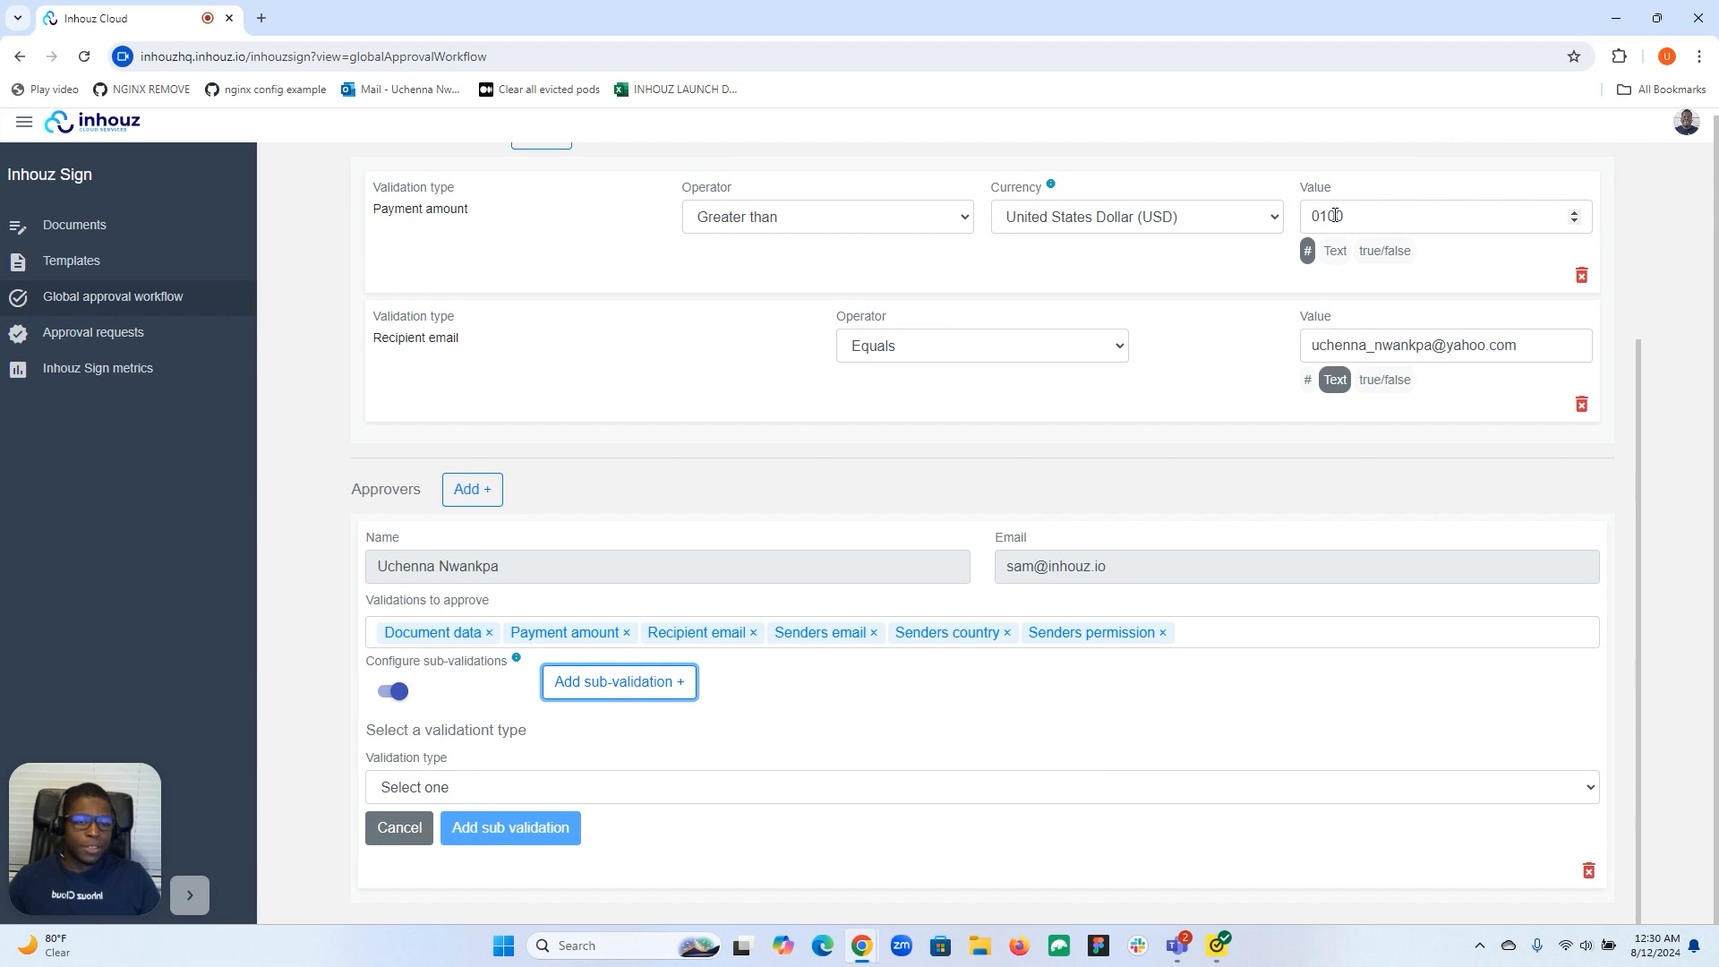
Give the approver a Payment amount sub-validation Greater than 5000, then delete it.
{"action": "left_click", "coordinate": [1059, 793]}
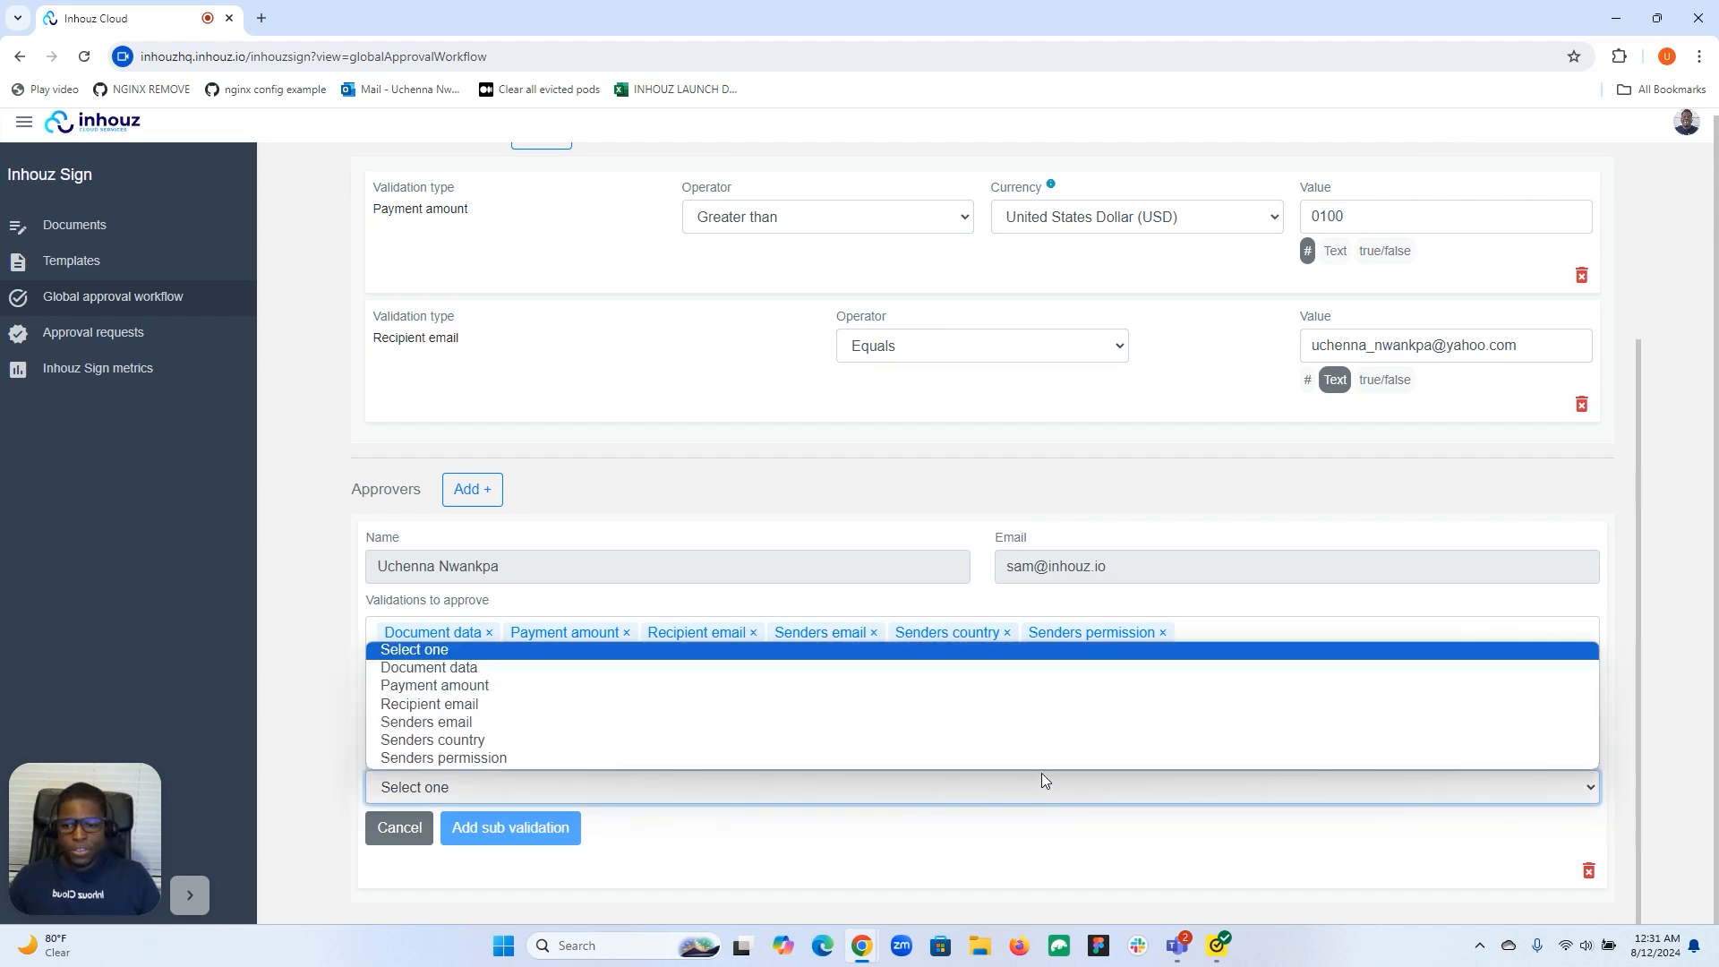
{"action": "left_click", "coordinate": [1011, 690]}
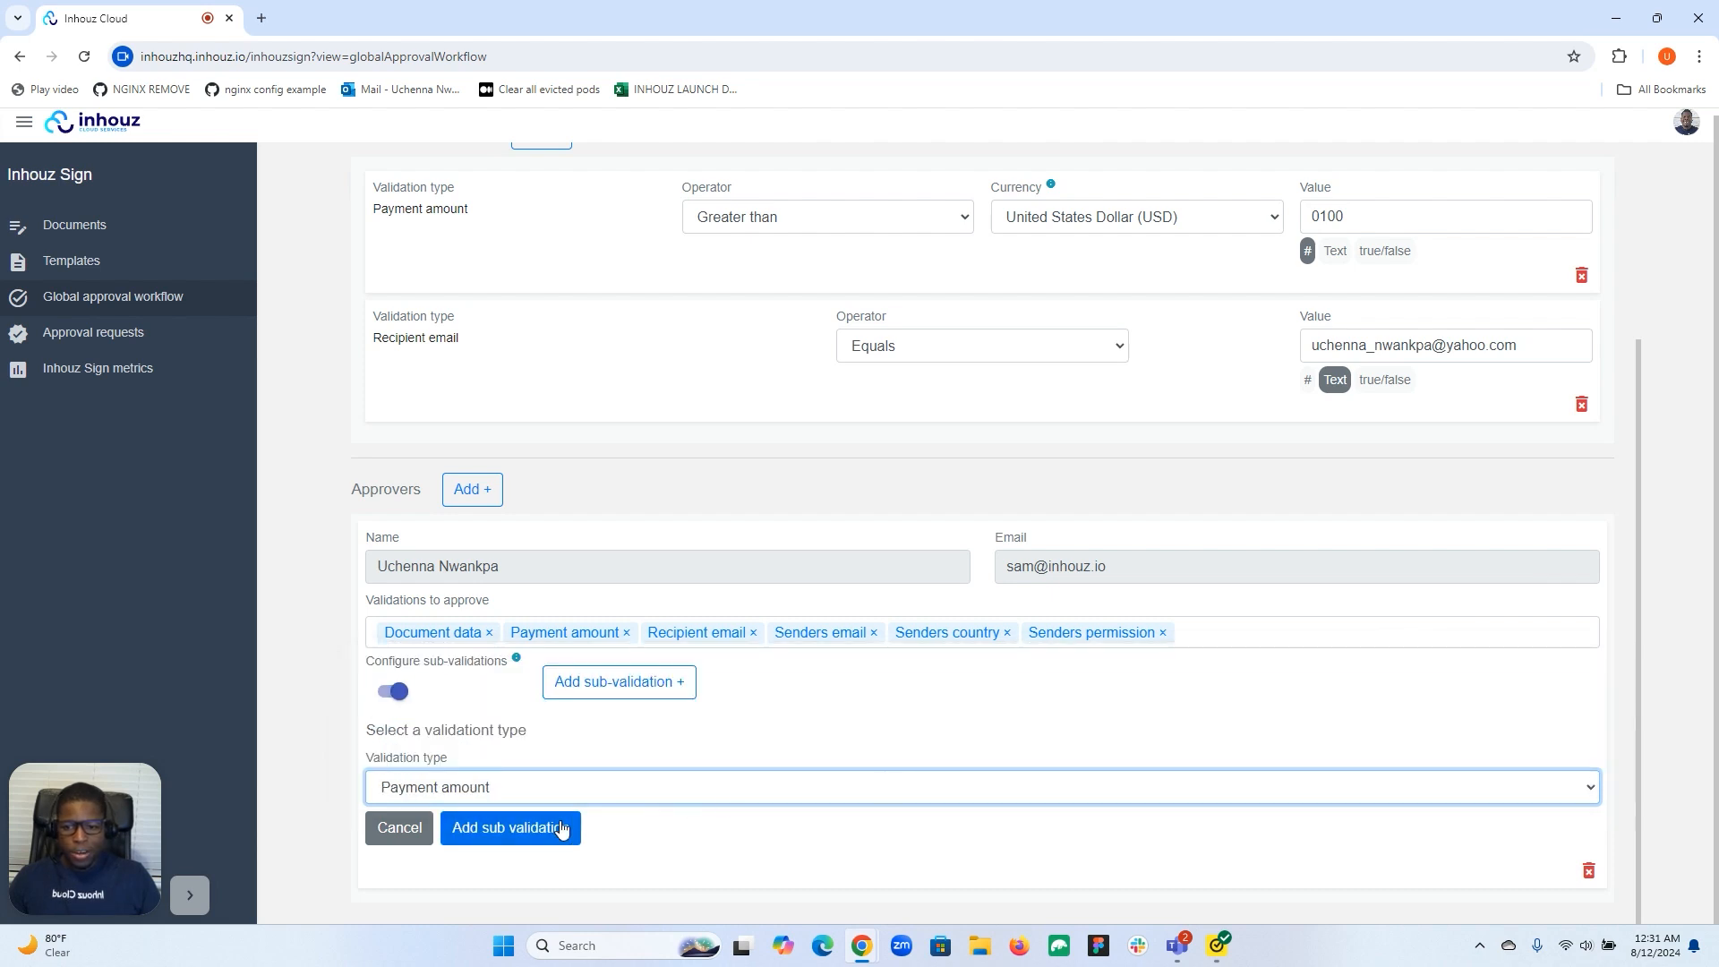
{"action": "left_click", "coordinate": [566, 825]}
{"action": "left_click", "coordinate": [938, 792]}
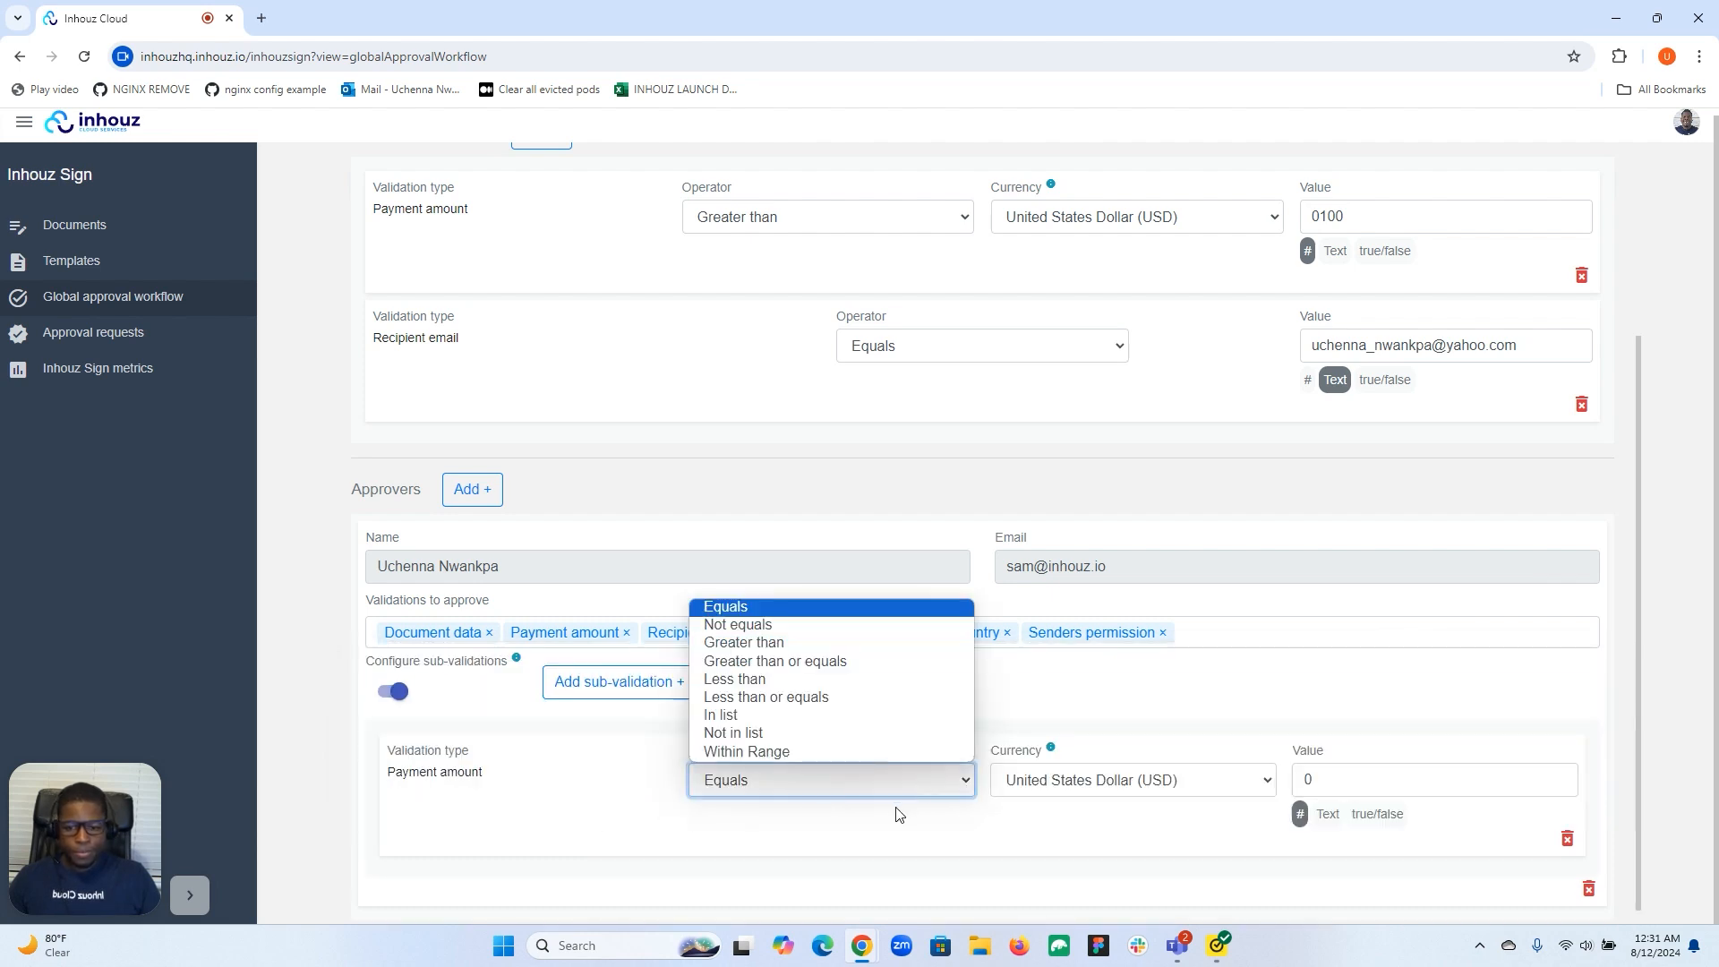
{"action": "left_click", "coordinate": [823, 646]}
{"action": "left_click", "coordinate": [1340, 781]}
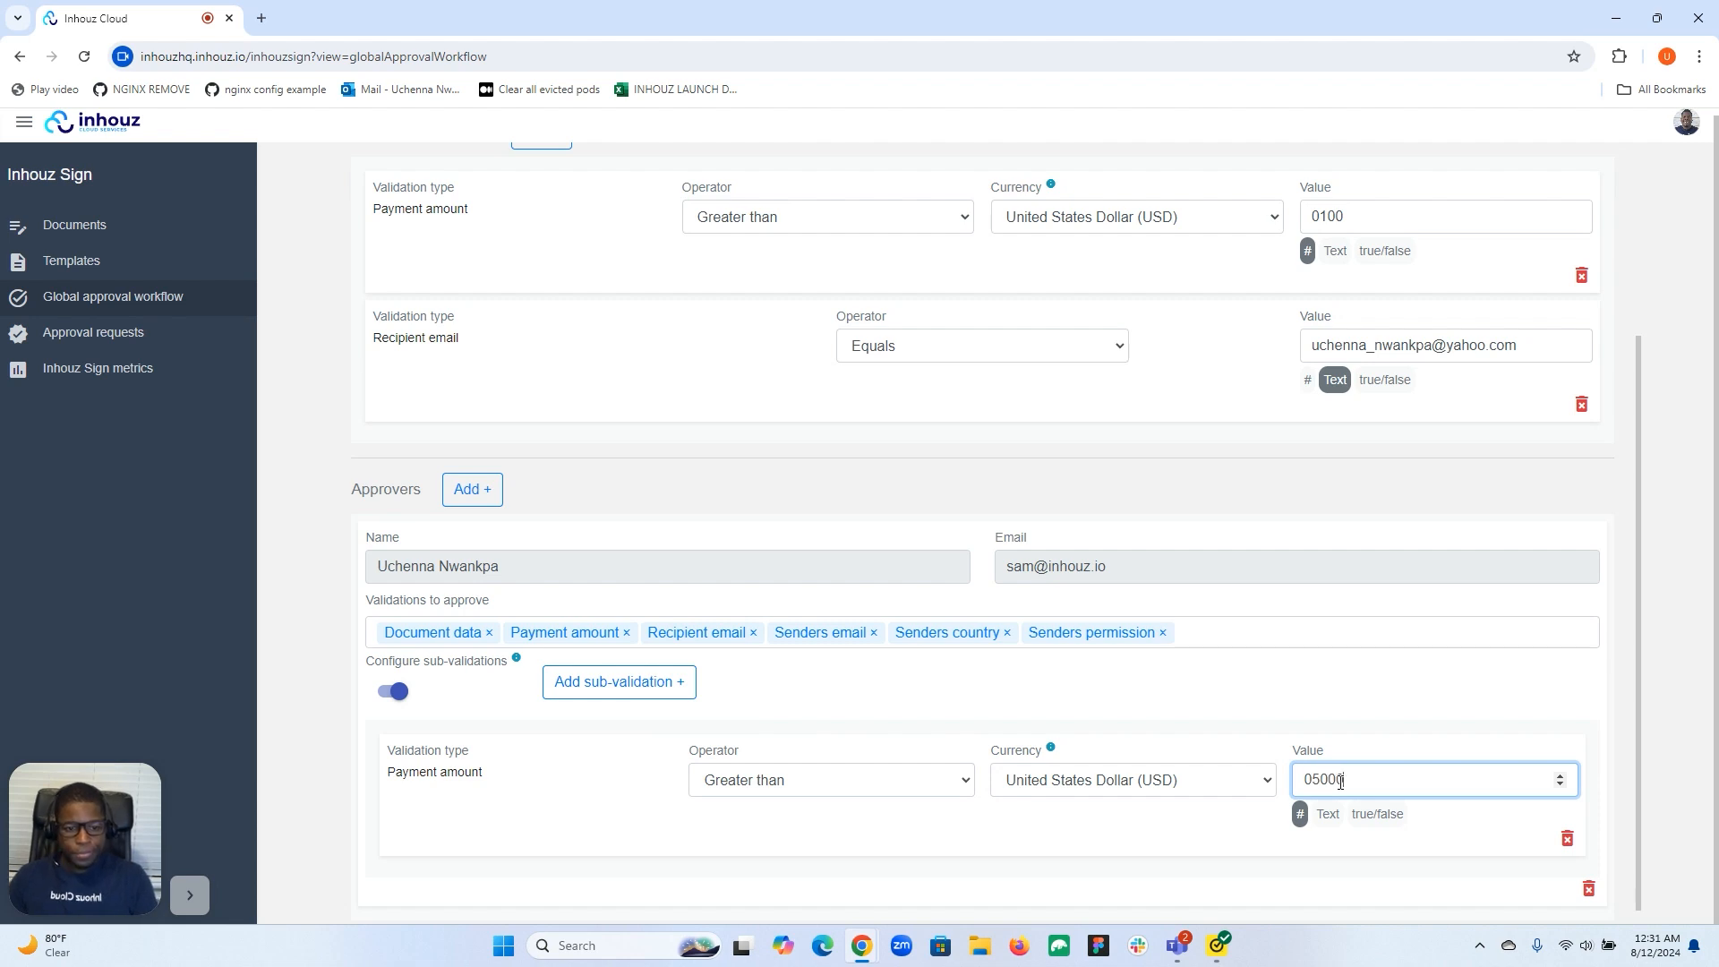
{"action": "type", "text": "5000"}
{"action": "left_click", "coordinate": [1210, 756]}
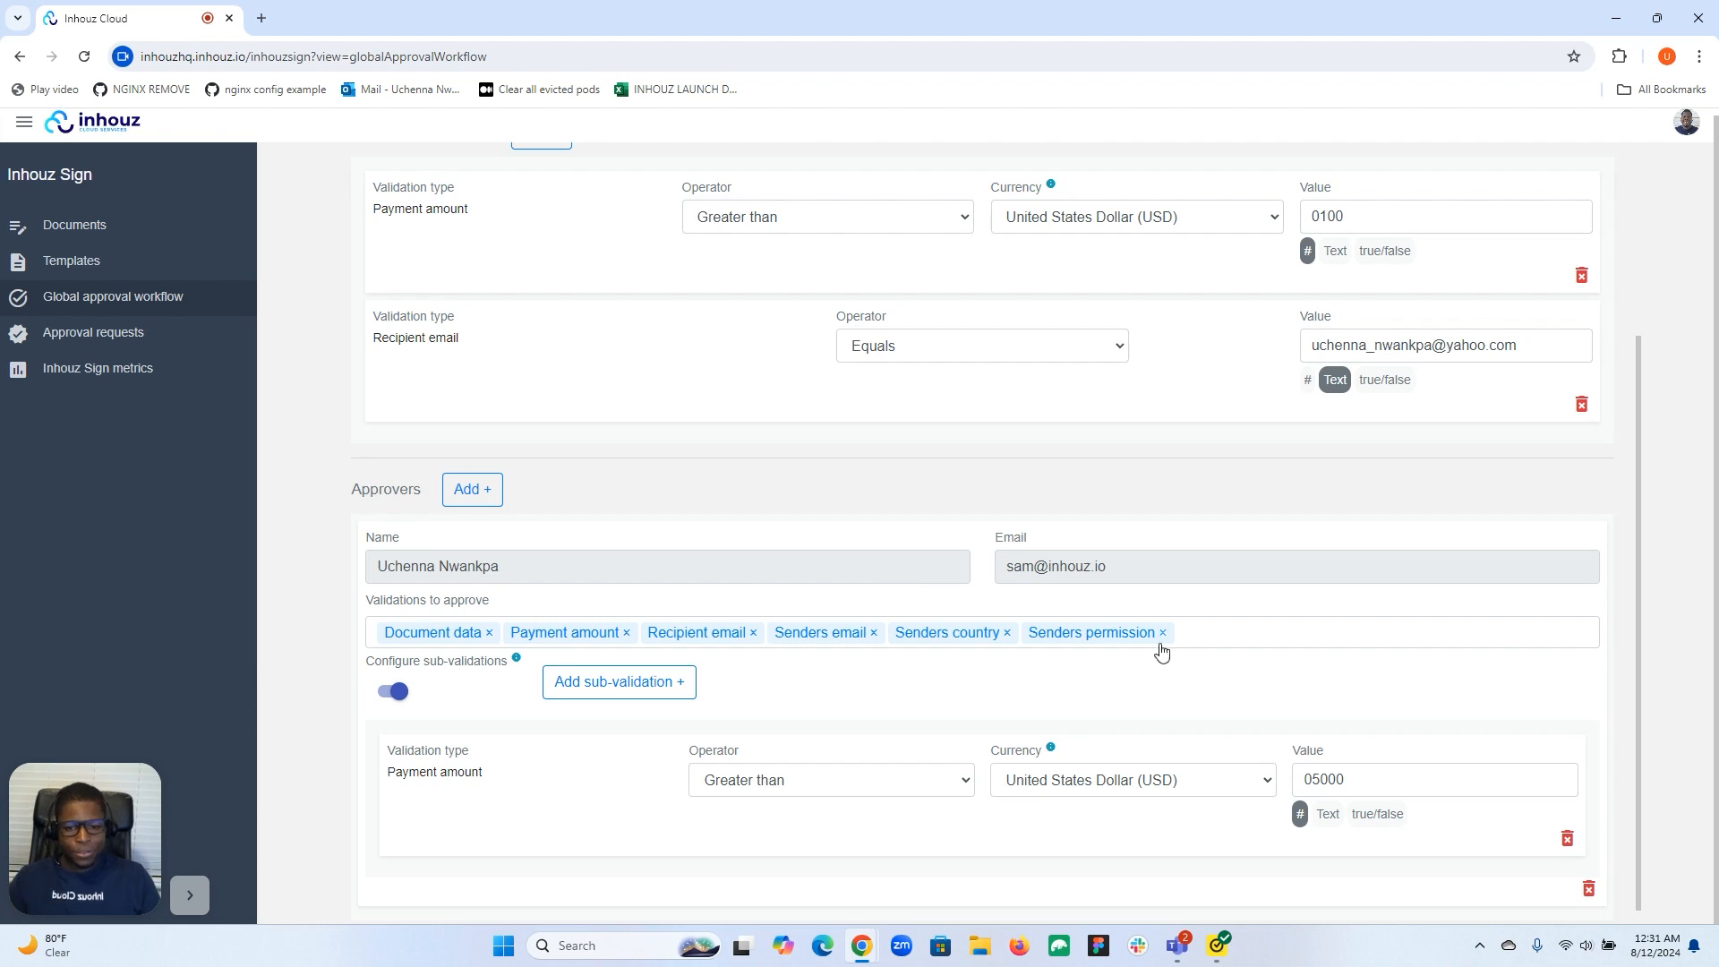
{"action": "left_click", "coordinate": [1567, 838]}
Add a Recipient email sub-validation for the approver equal to the recipient's e-mail address.
{"action": "left_click", "coordinate": [617, 821]}
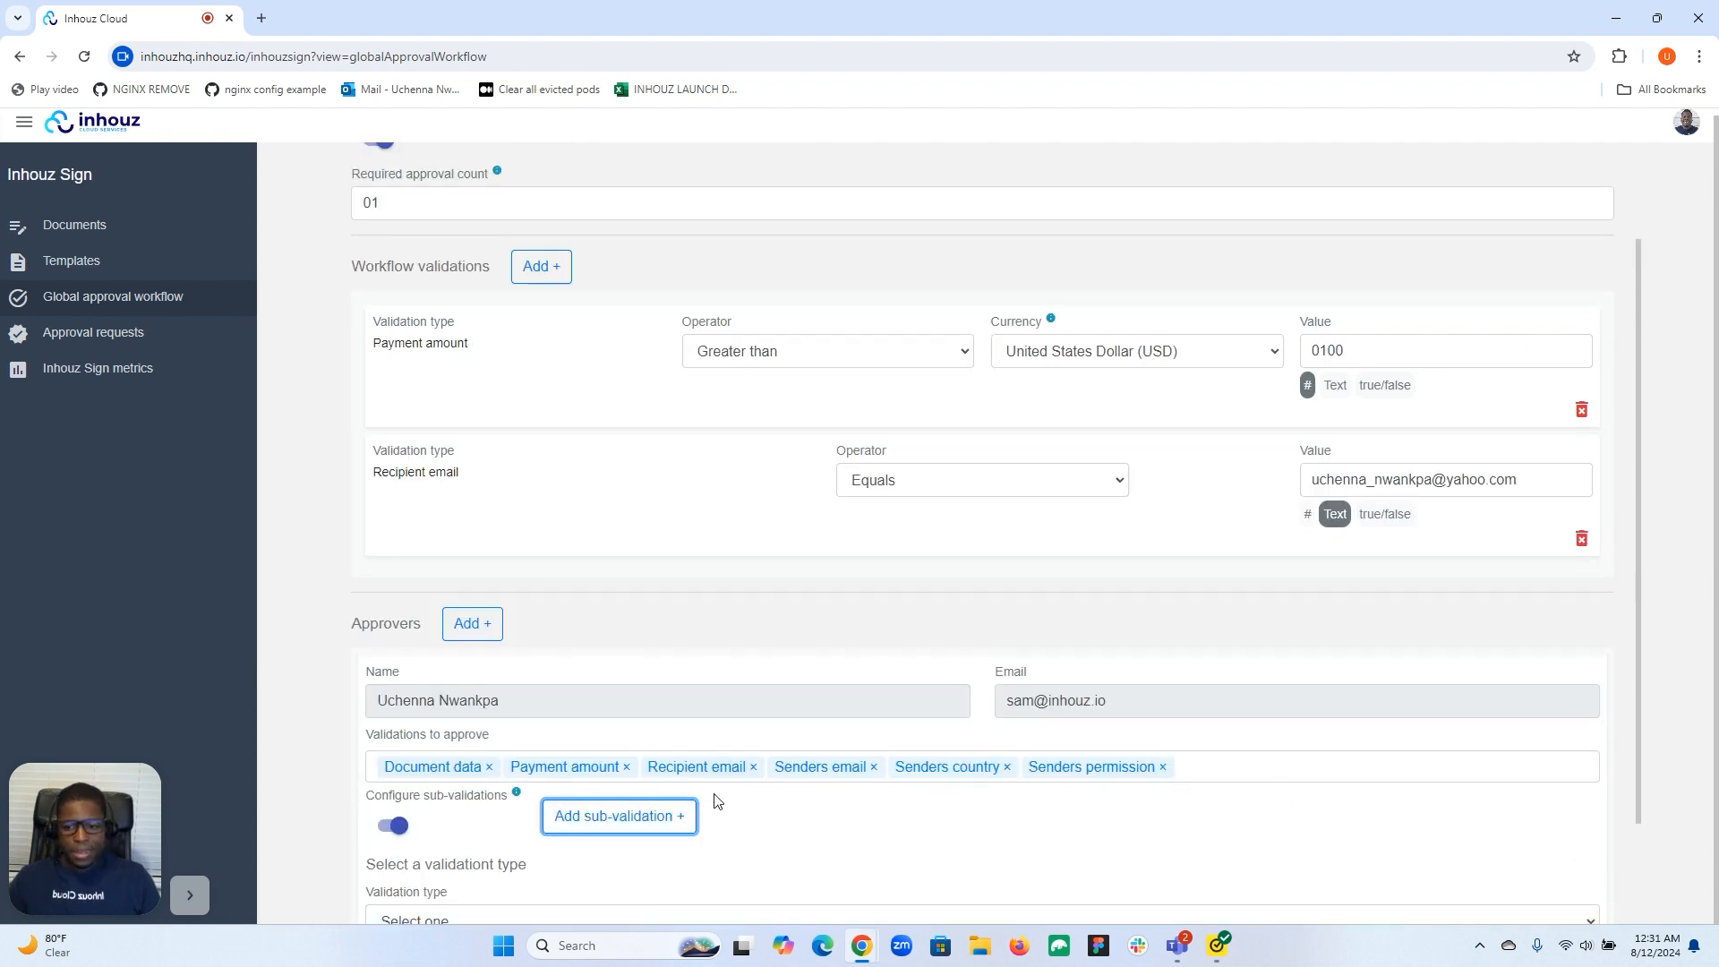
{"action": "scroll", "coordinate": [626, 787], "scroll_direction": "down", "scroll_amount": 2}
{"action": "left_click", "coordinate": [598, 786]}
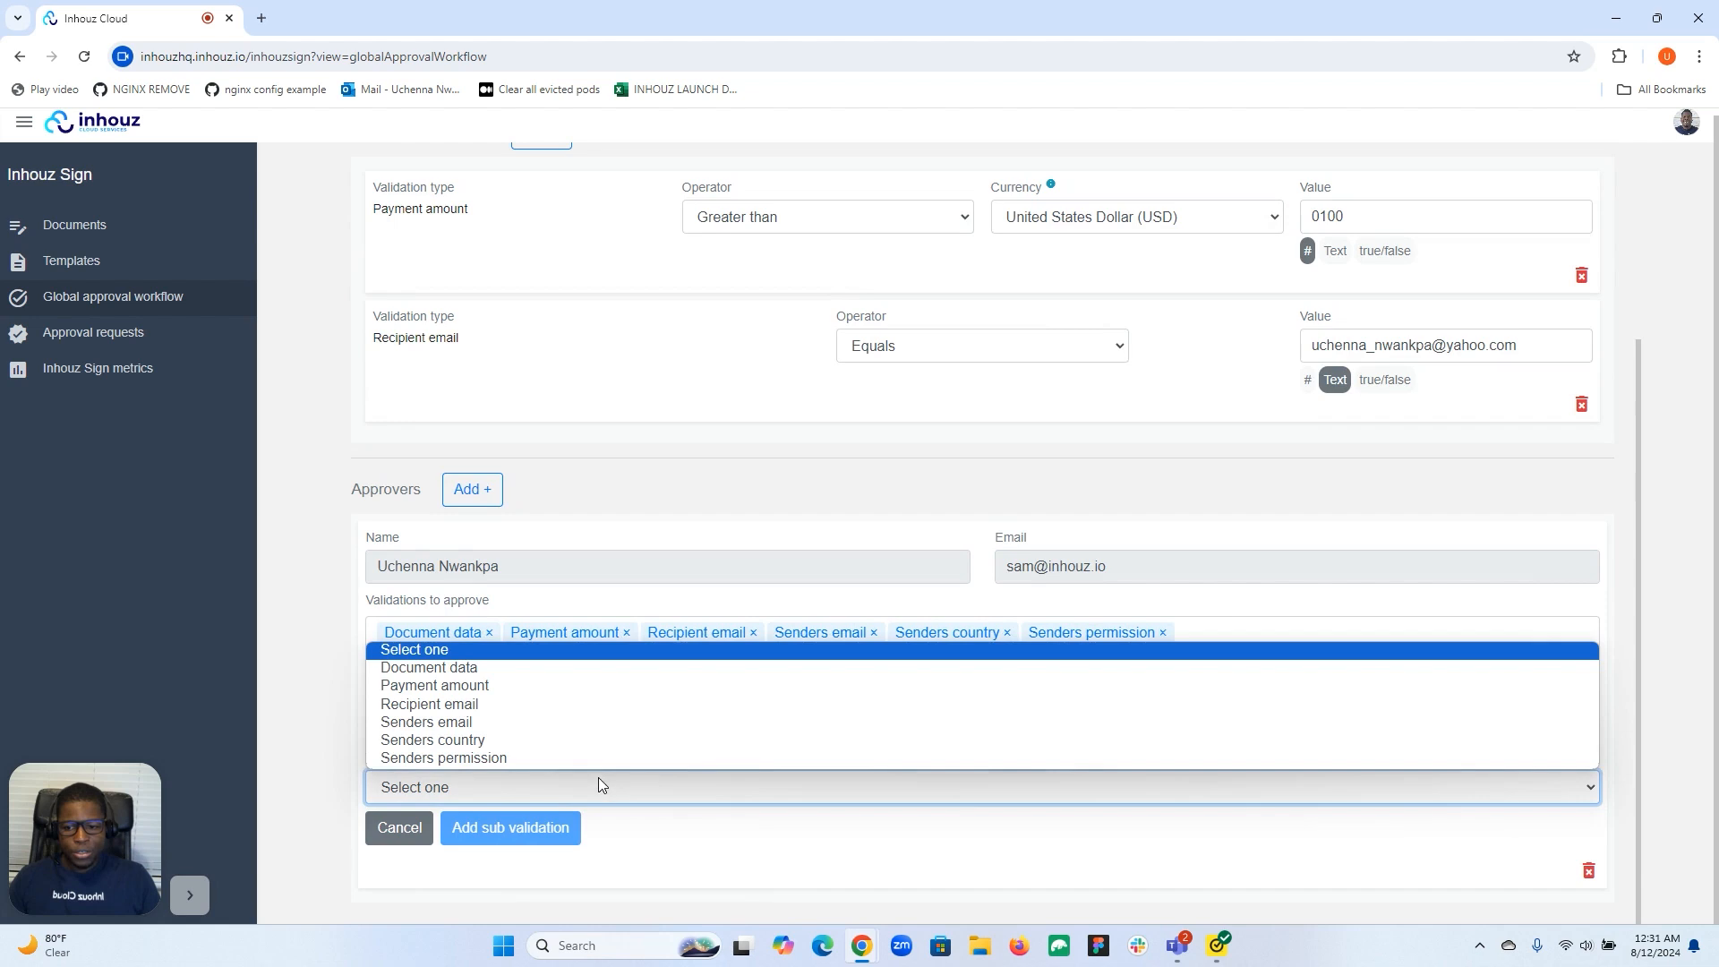
{"action": "left_click", "coordinate": [575, 704]}
{"action": "left_click", "coordinate": [555, 828]}
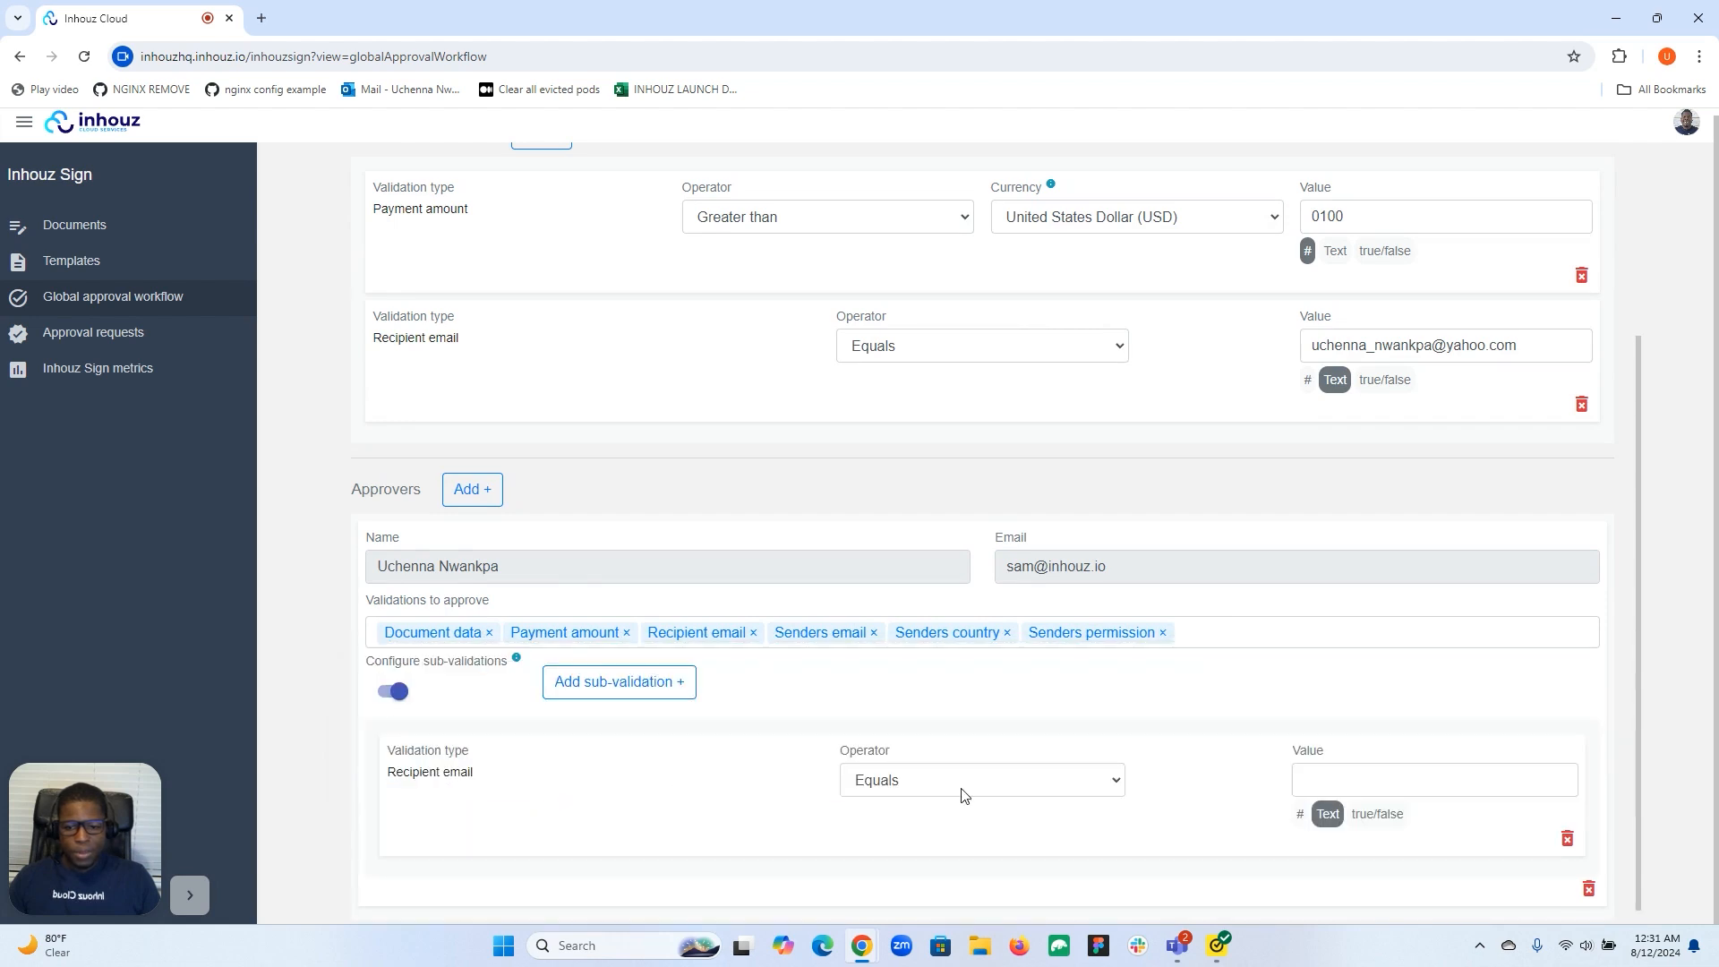
{"action": "left_click", "coordinate": [1318, 781]}
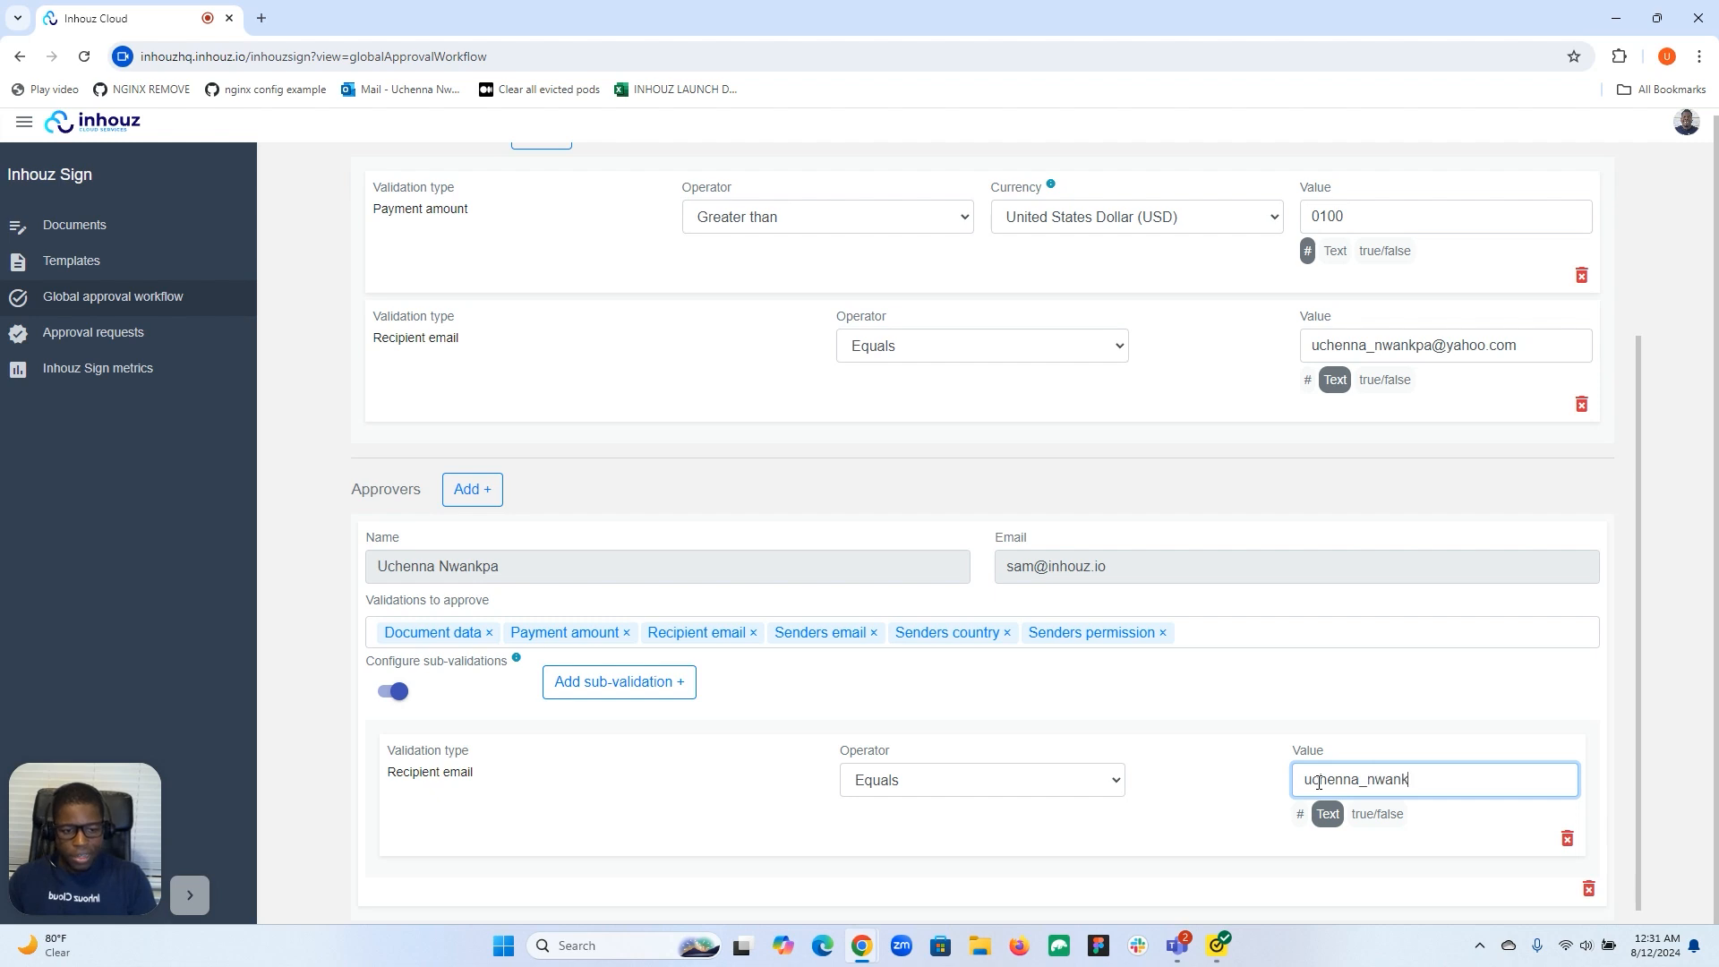
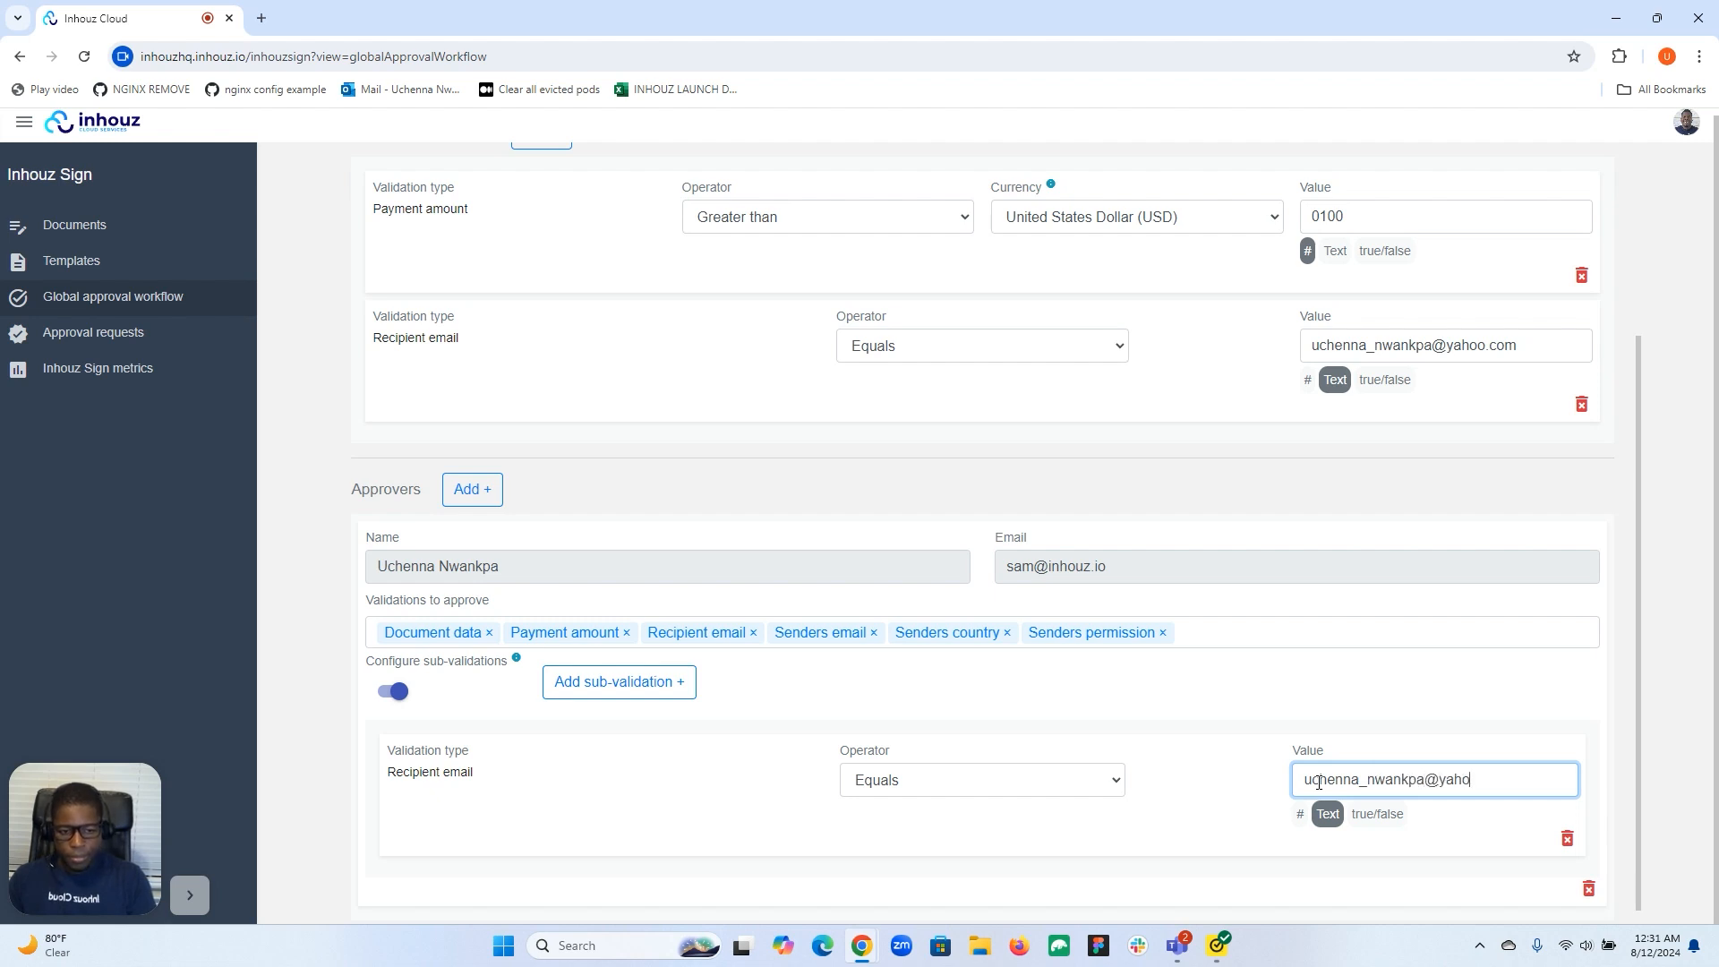
{"action": "left_click", "coordinate": [1228, 711]}
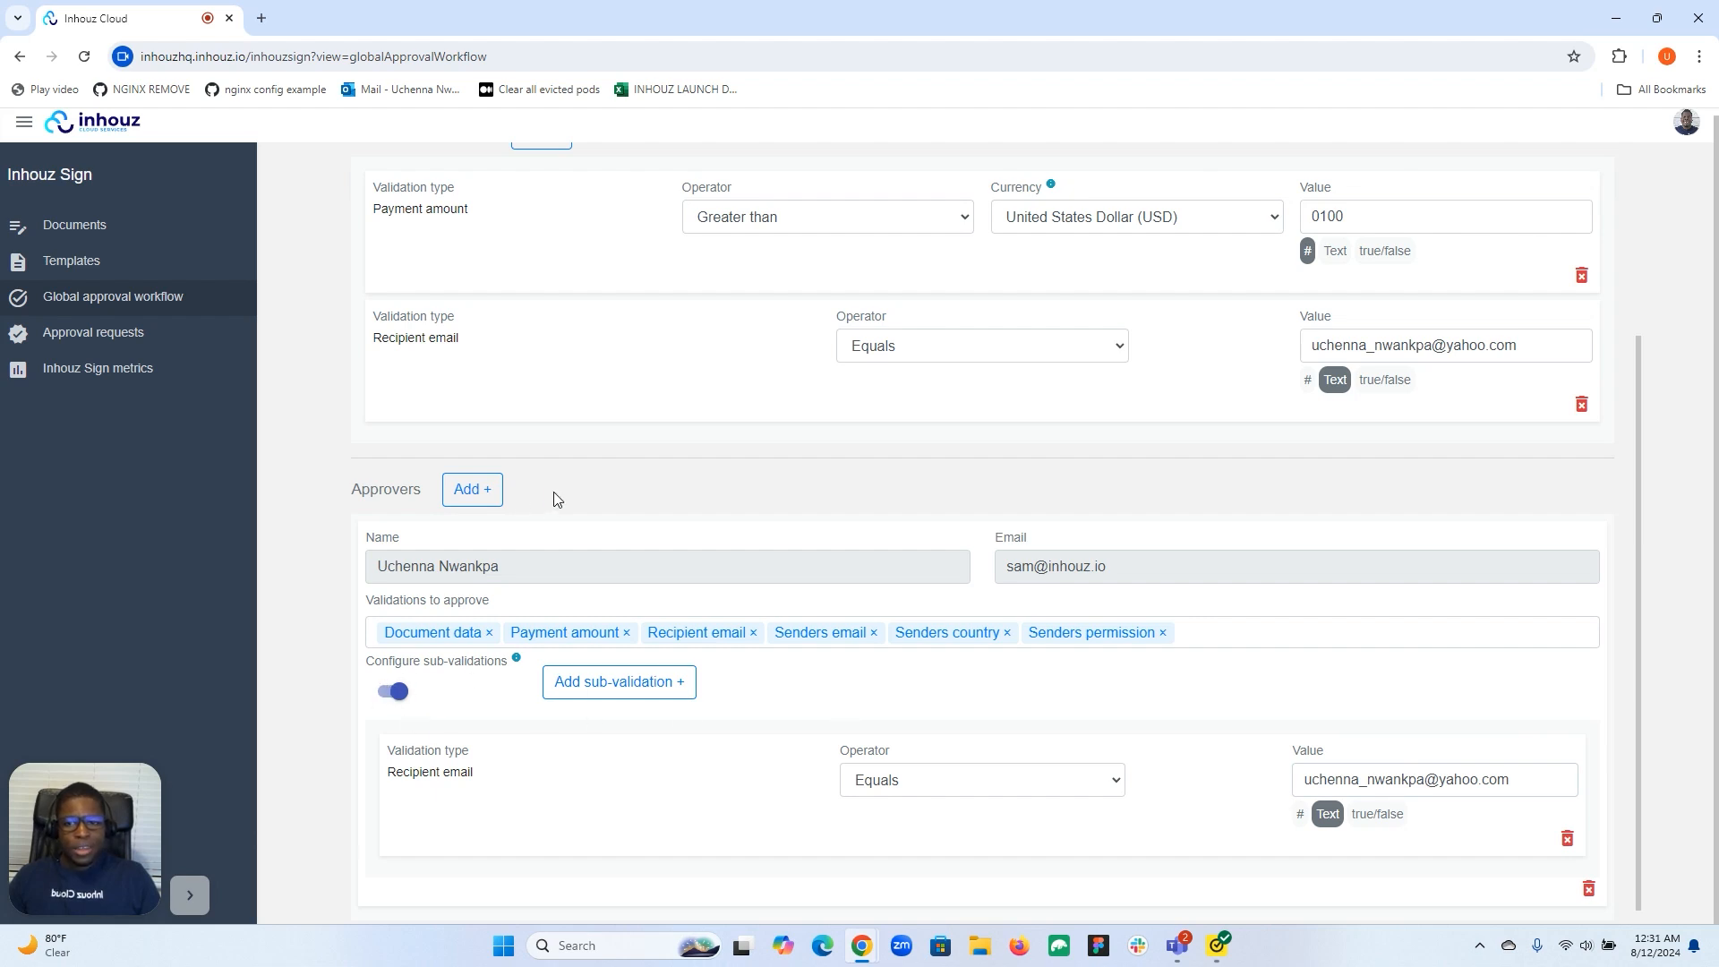
{"action": "scroll", "coordinate": [405, 349], "scroll_direction": "up", "scroll_amount": 1}
Delete the Payment amount workflow validation, leaving only the Recipient email check.
{"action": "scroll", "coordinate": [406, 346], "scroll_direction": "up", "scroll_amount": 3}
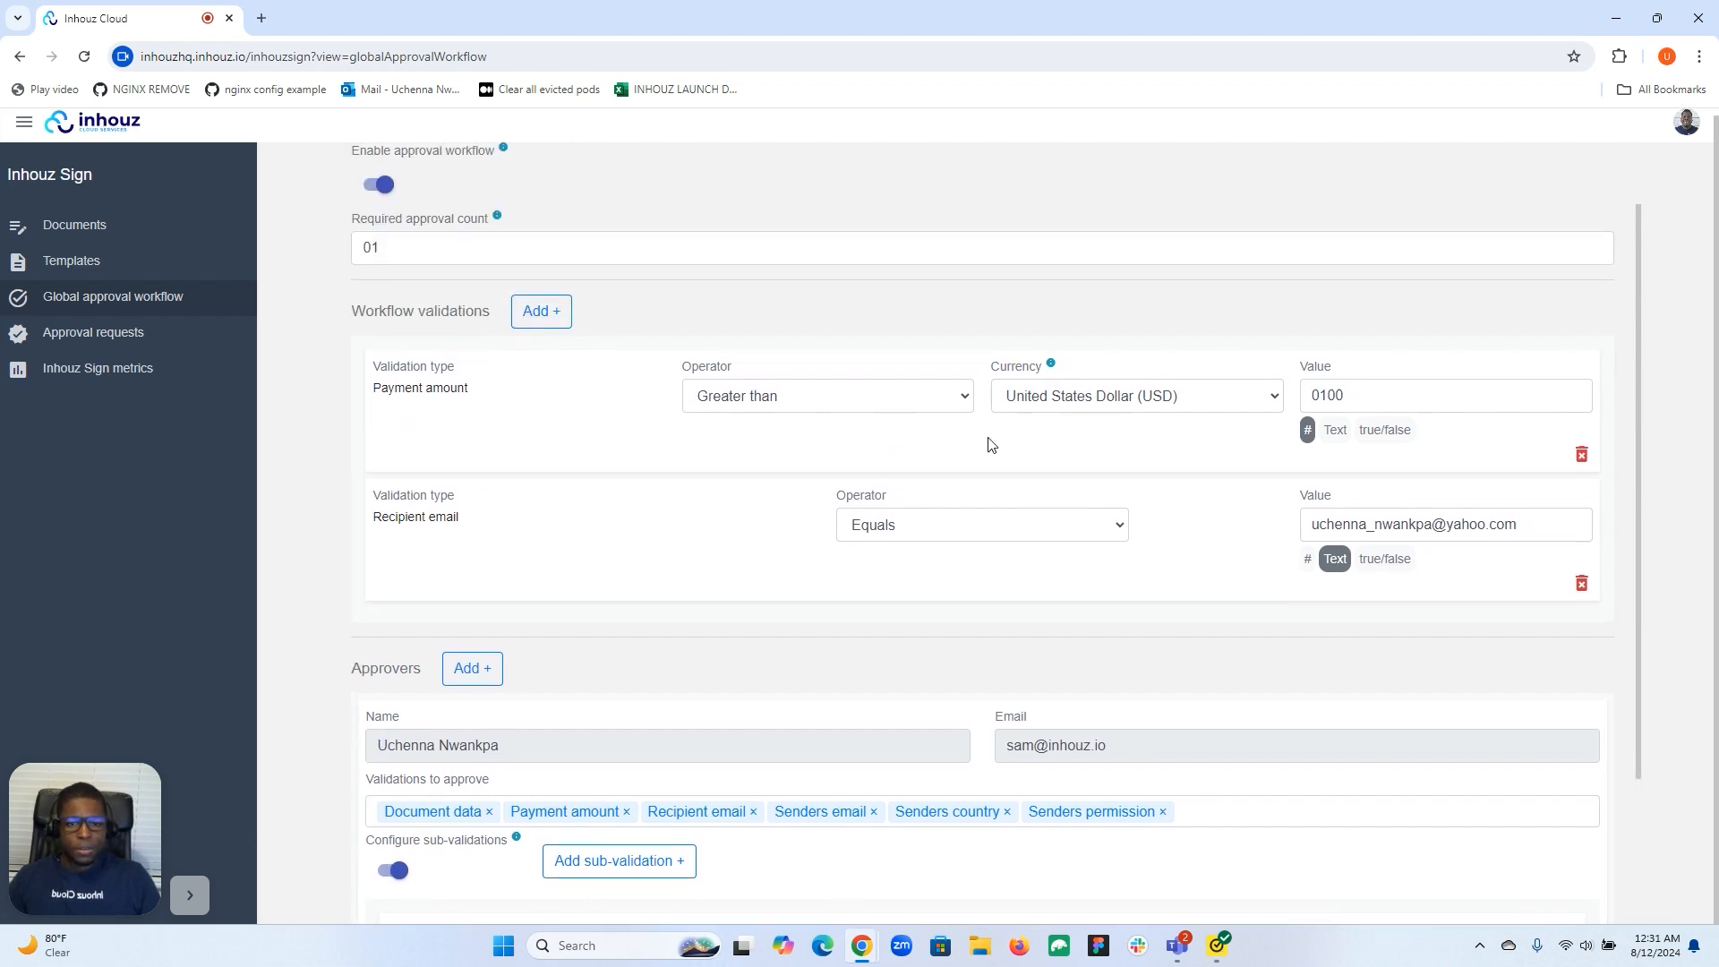
{"action": "left_click", "coordinate": [1580, 454]}
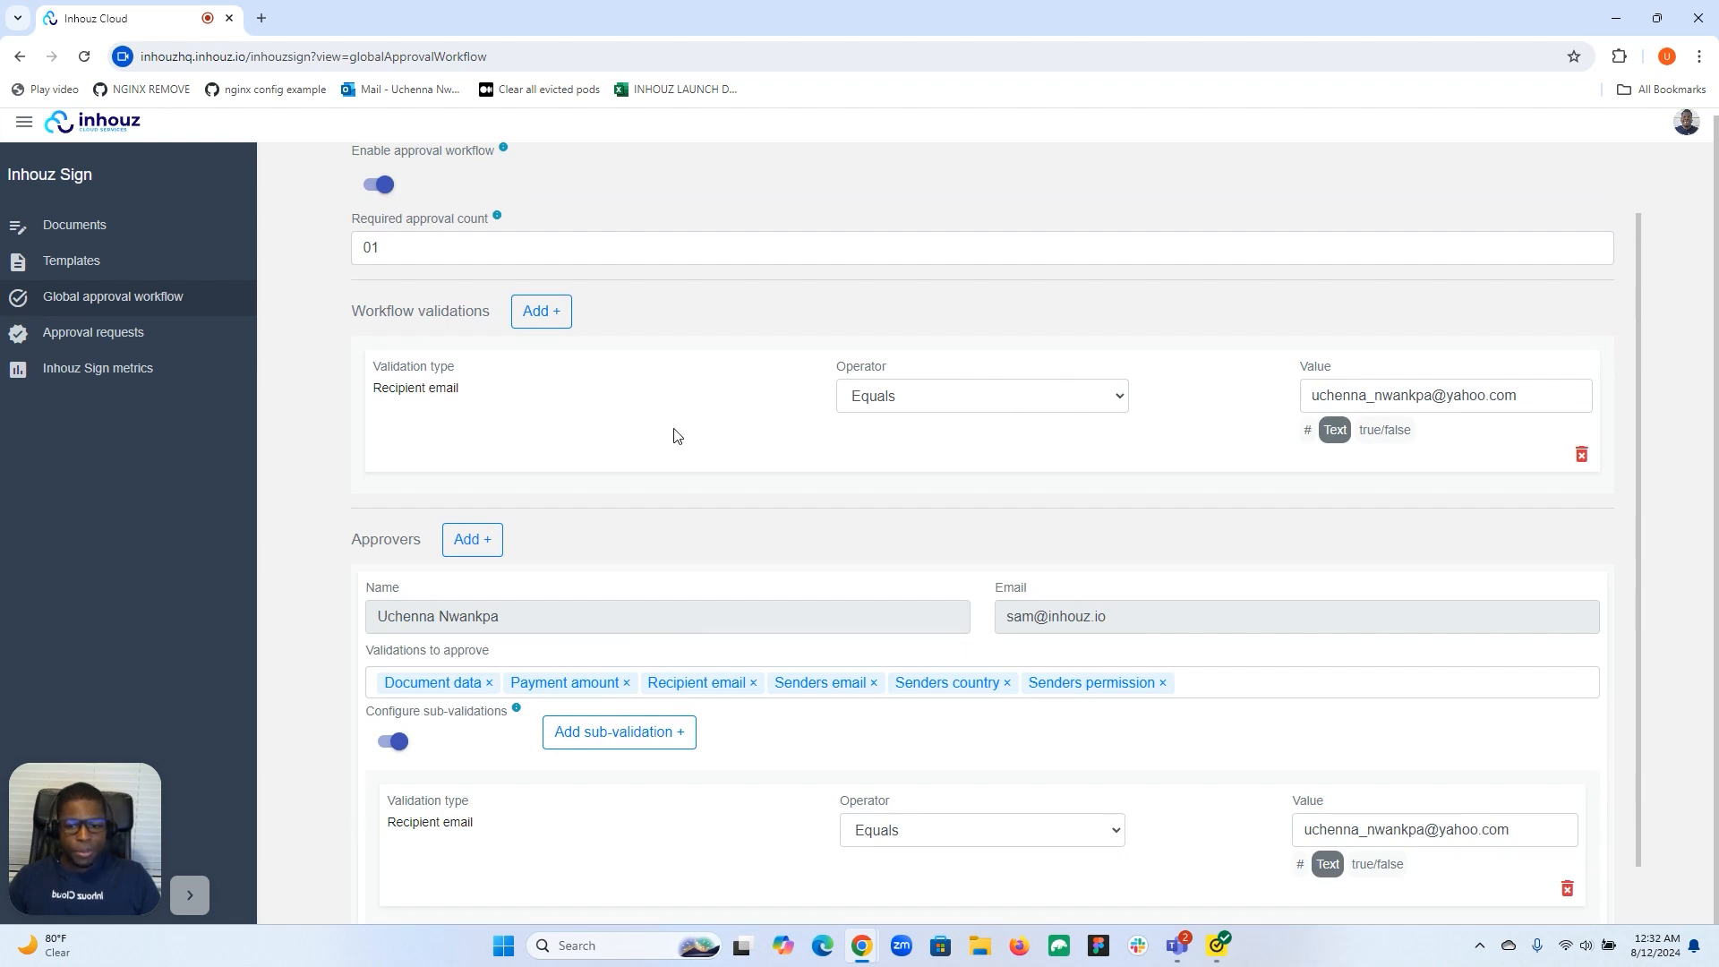
{"action": "scroll", "coordinate": [626, 433], "scroll_direction": "down", "scroll_amount": 1}
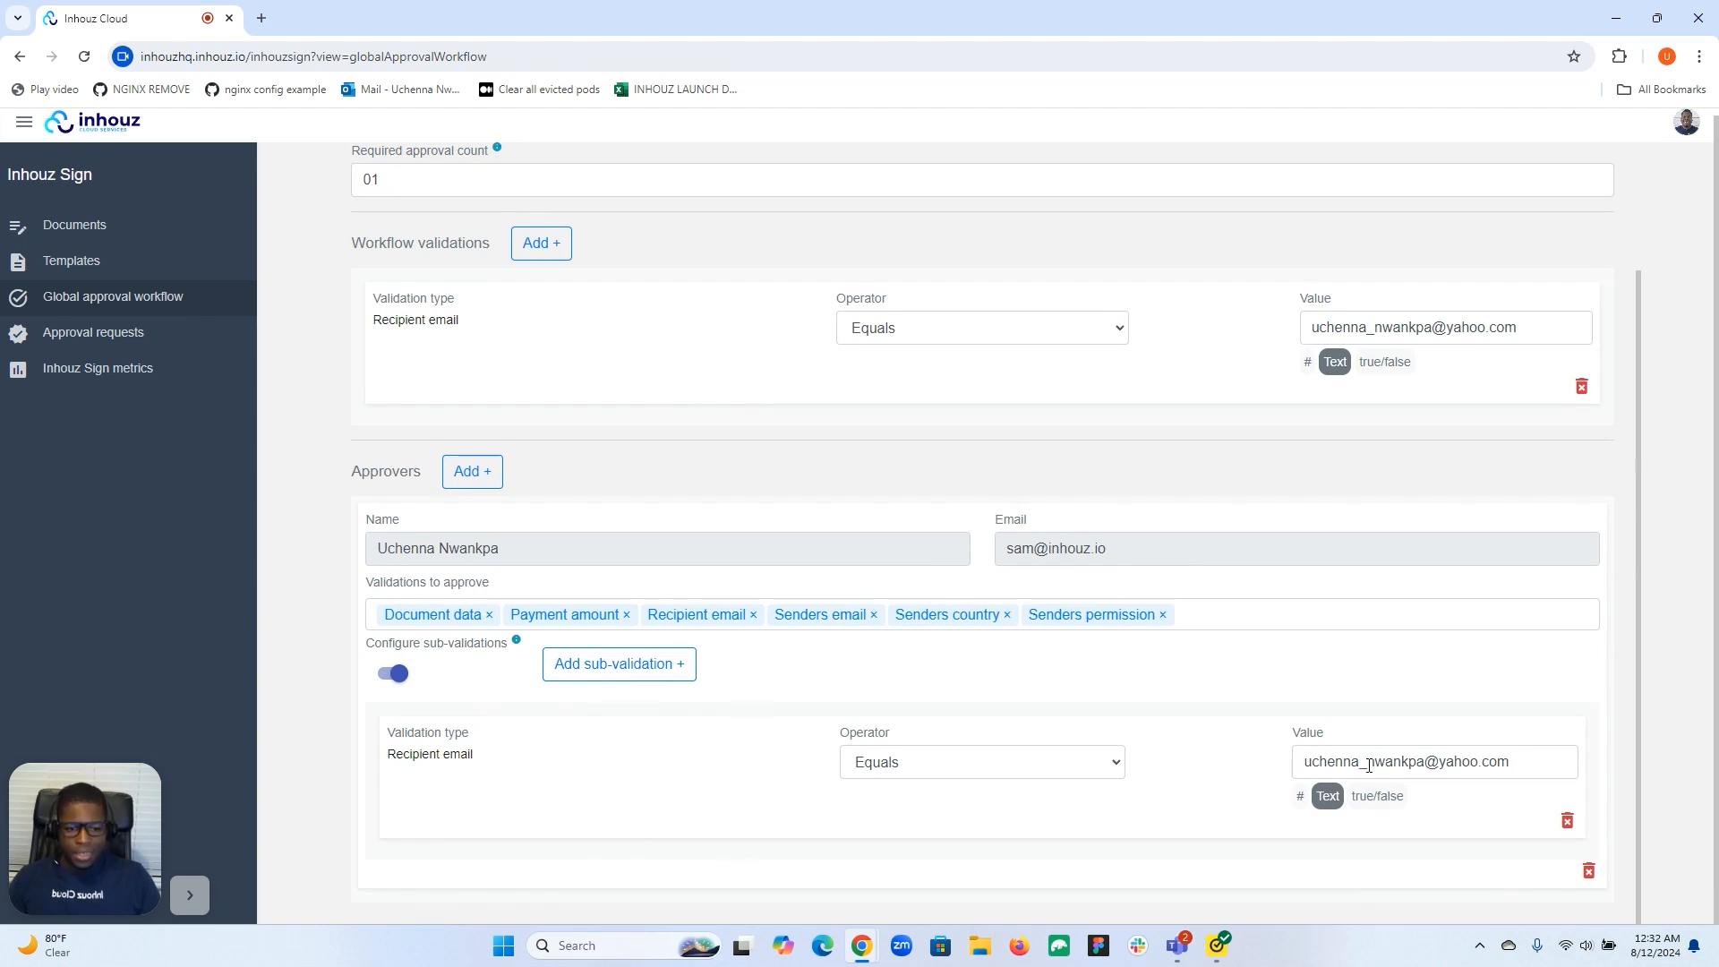
Save the global approval workflow, reload the page, and go to Templates.
{"action": "scroll", "coordinate": [996, 642], "scroll_direction": "up", "scroll_amount": 2}
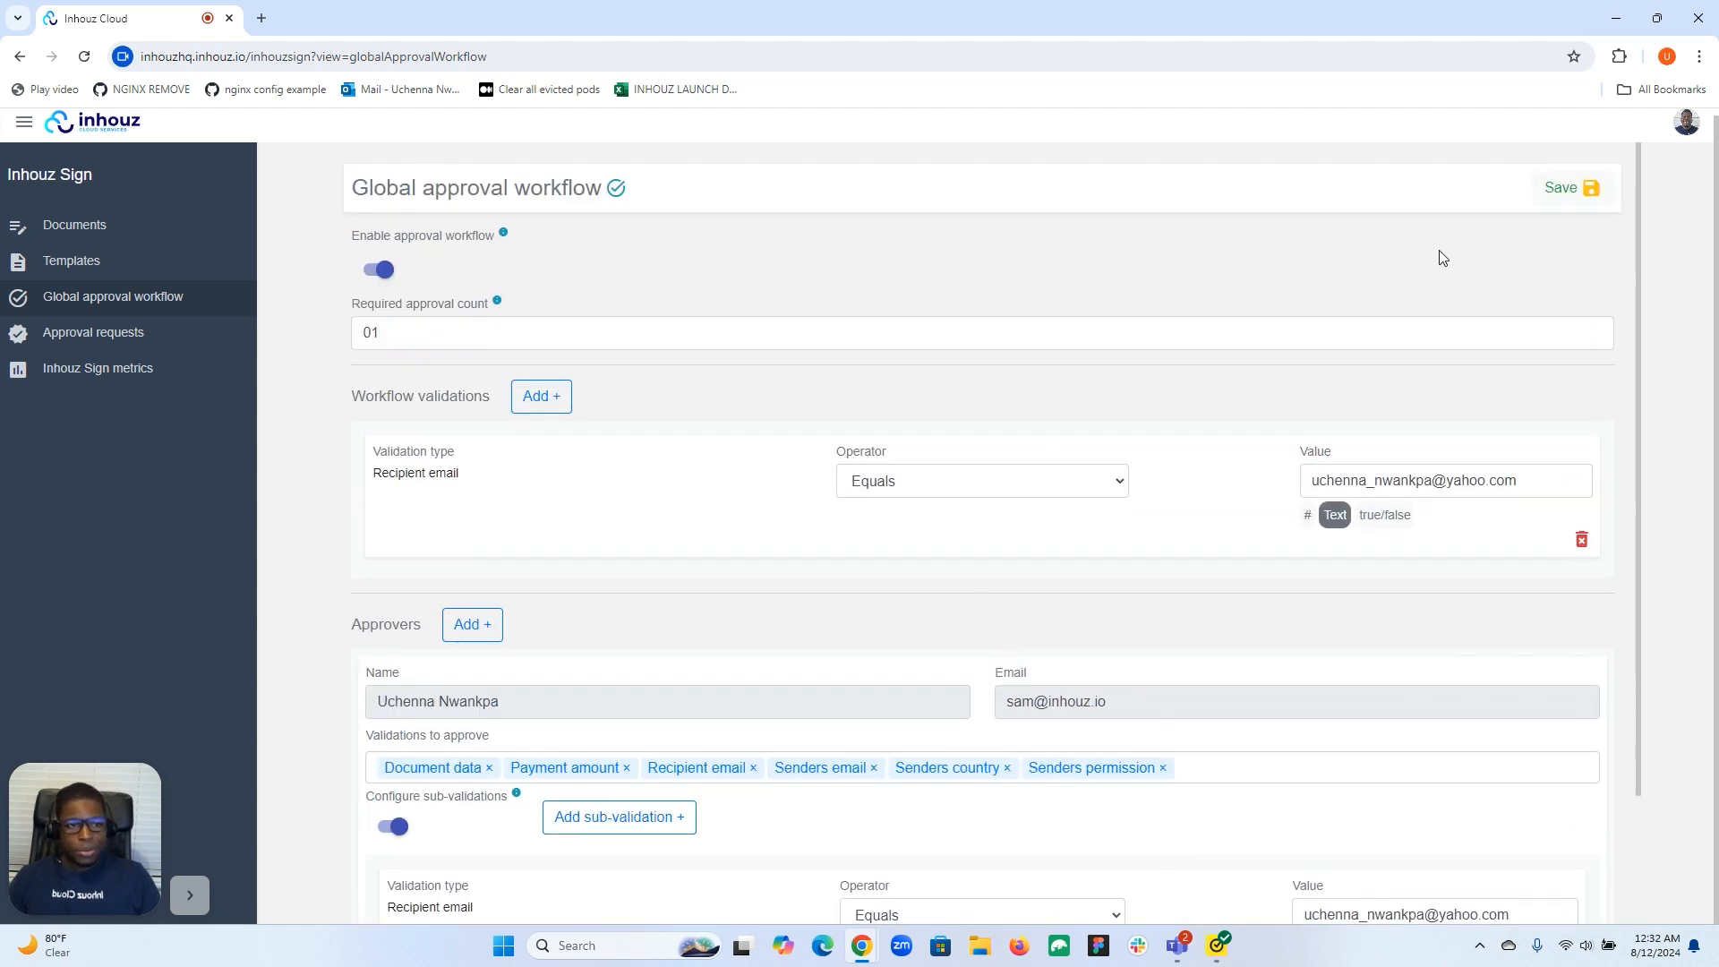
{"action": "left_click", "coordinate": [1565, 188]}
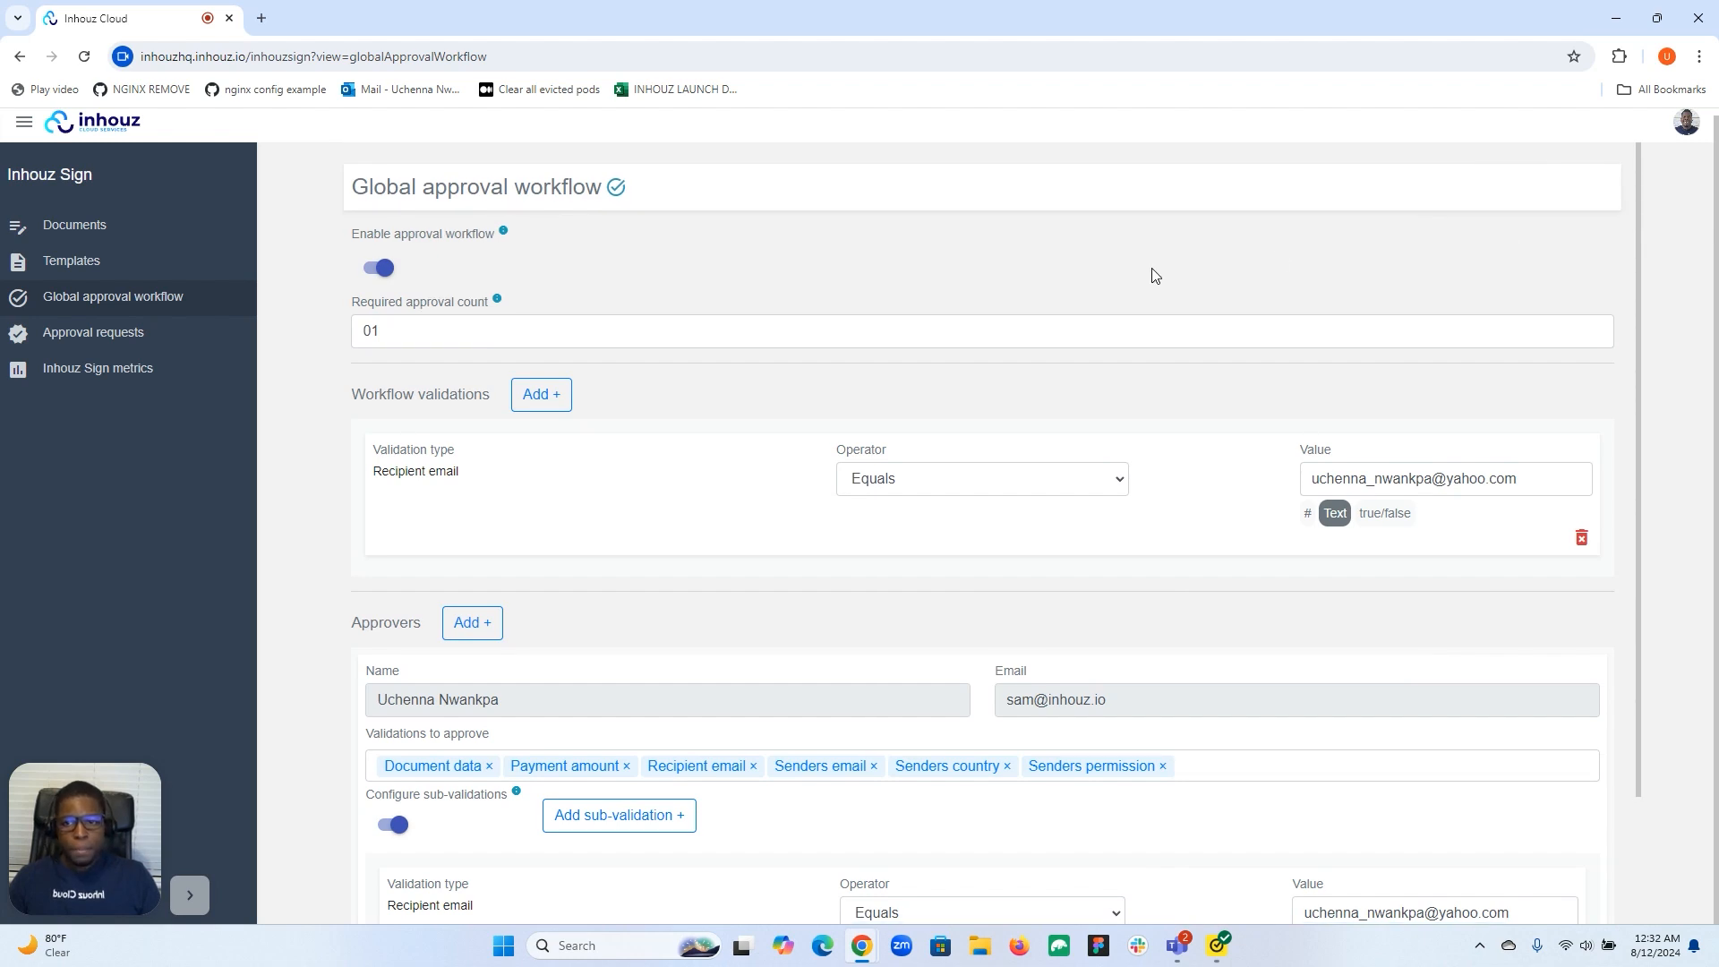
{"action": "left_click", "coordinate": [91, 66]}
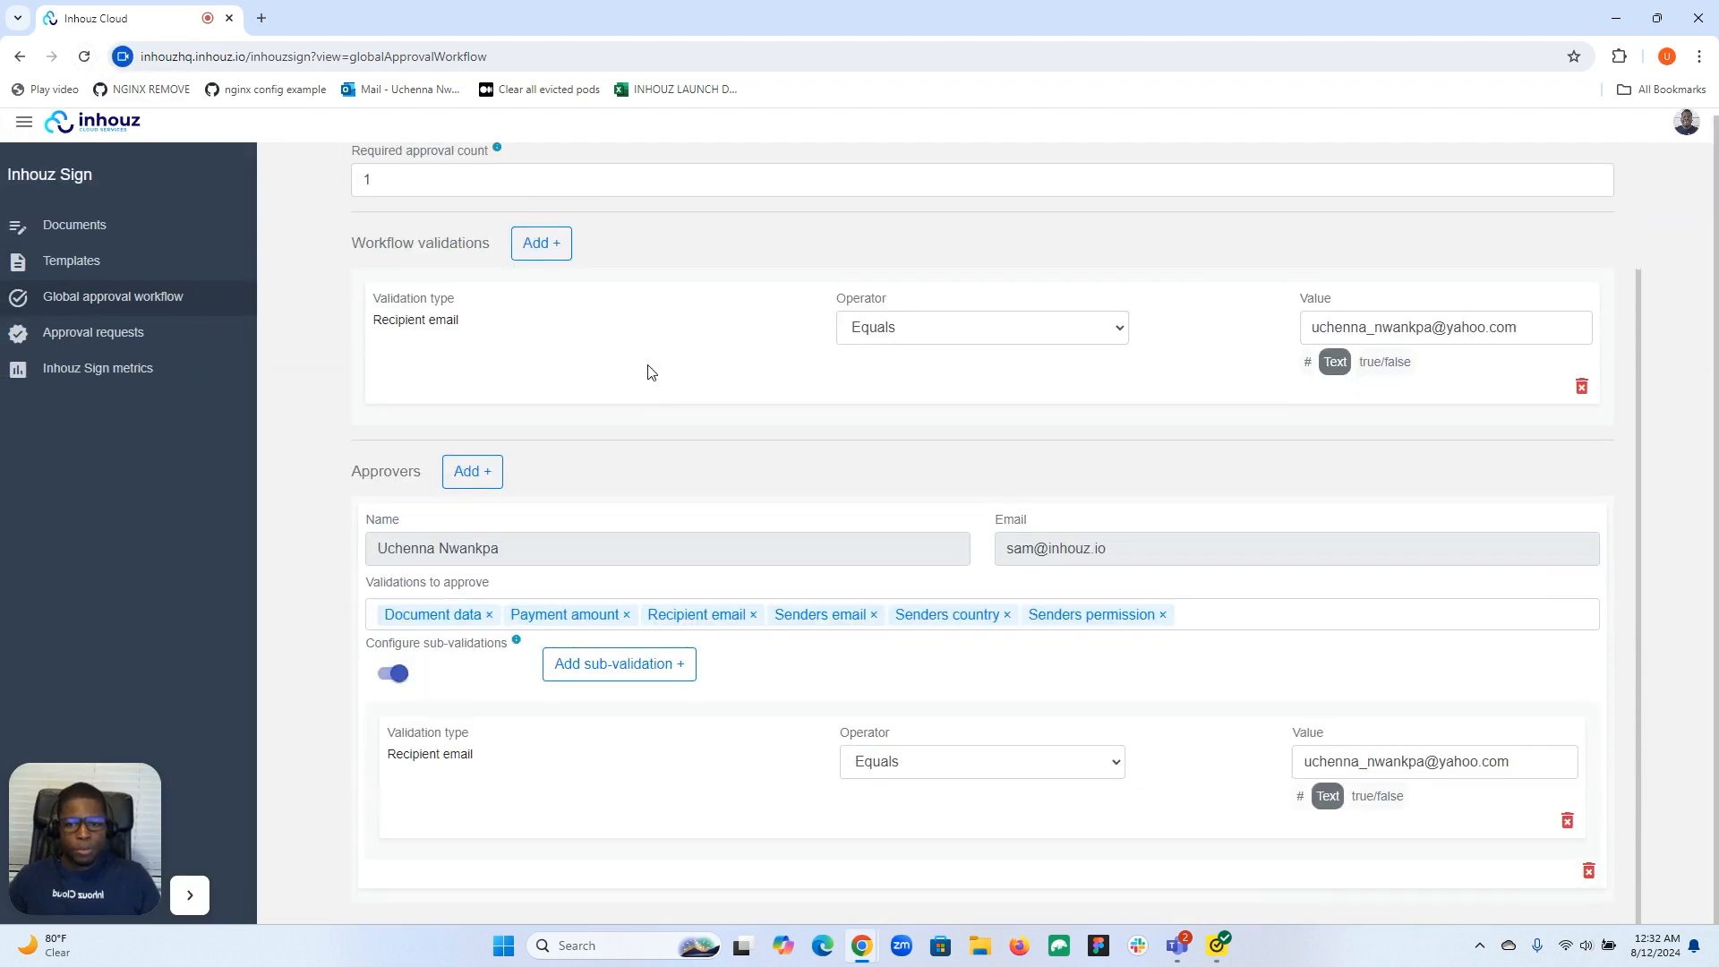
{"action": "left_click", "coordinate": [123, 267]}
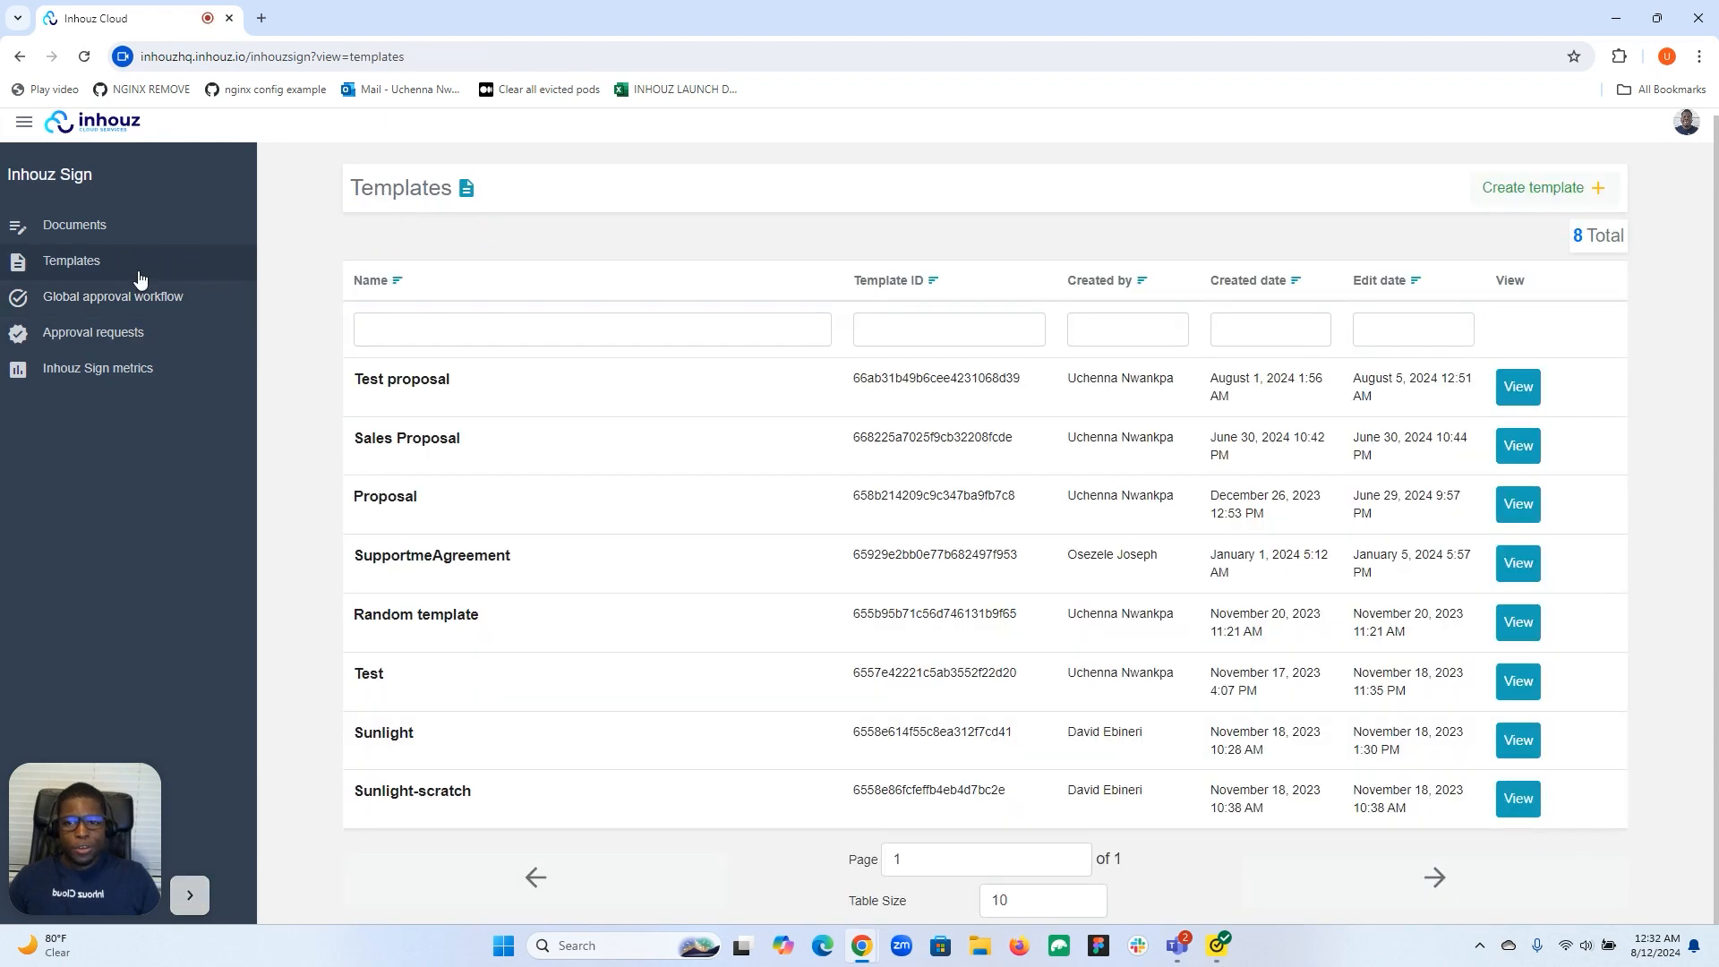
Open the Test proposal template in the builder and show its template settings.
{"action": "left_click", "coordinate": [1521, 388]}
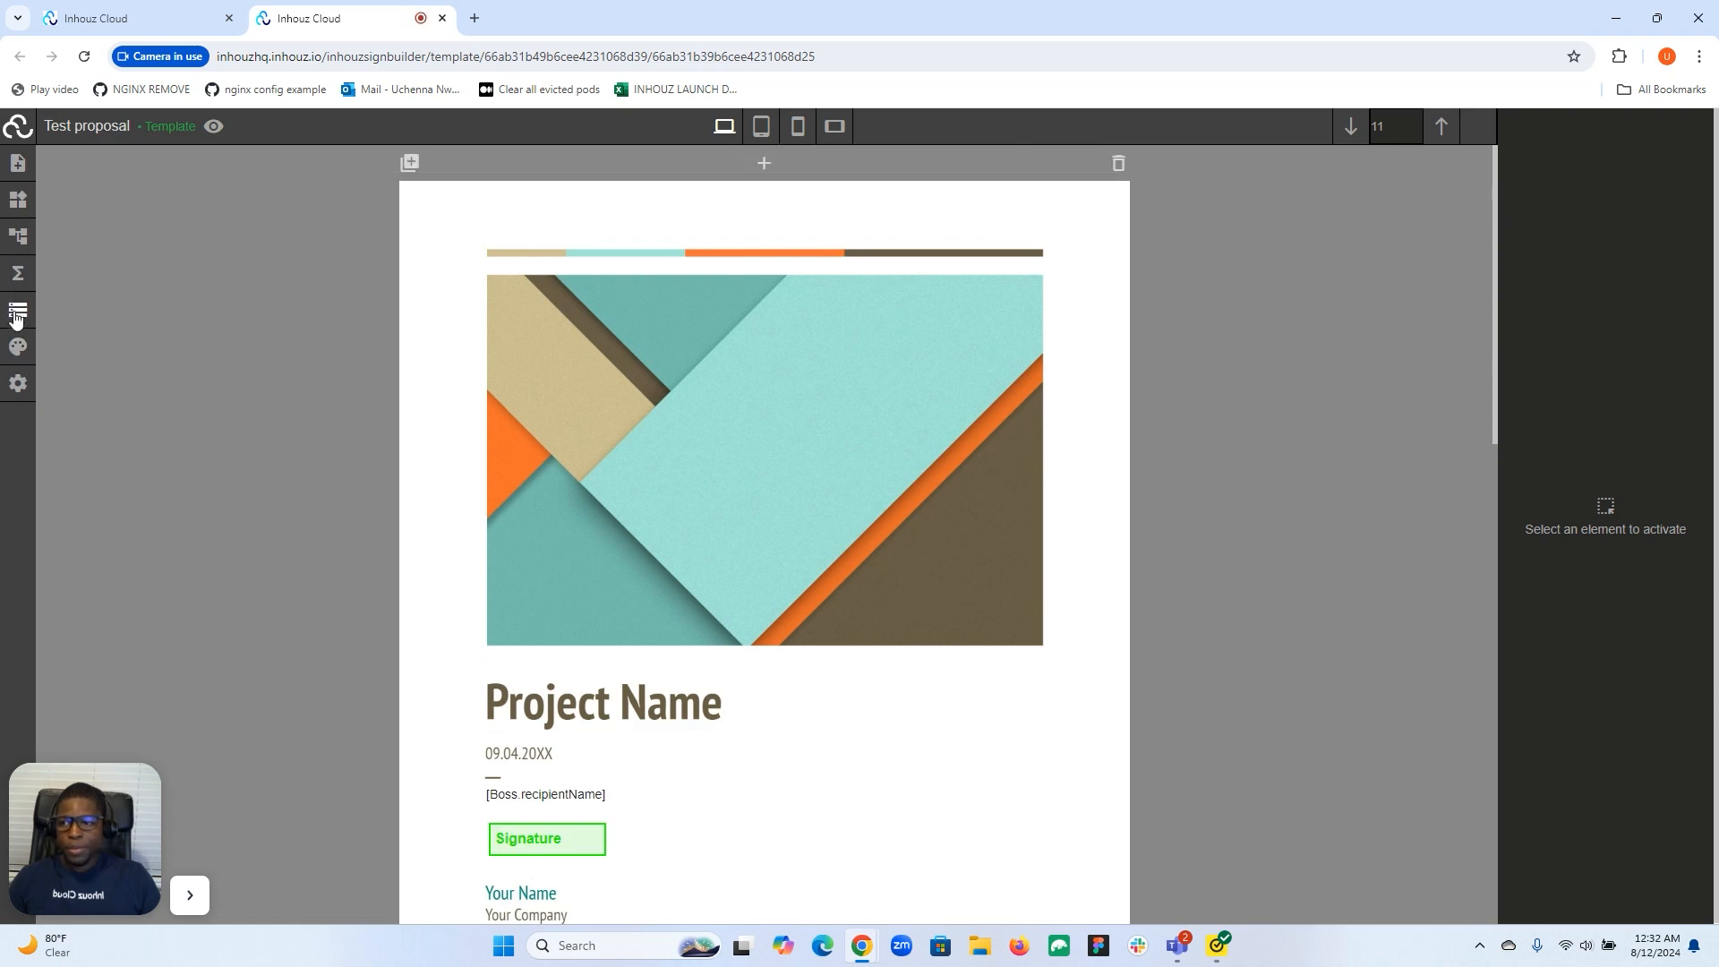
{"action": "left_click", "coordinate": [18, 383]}
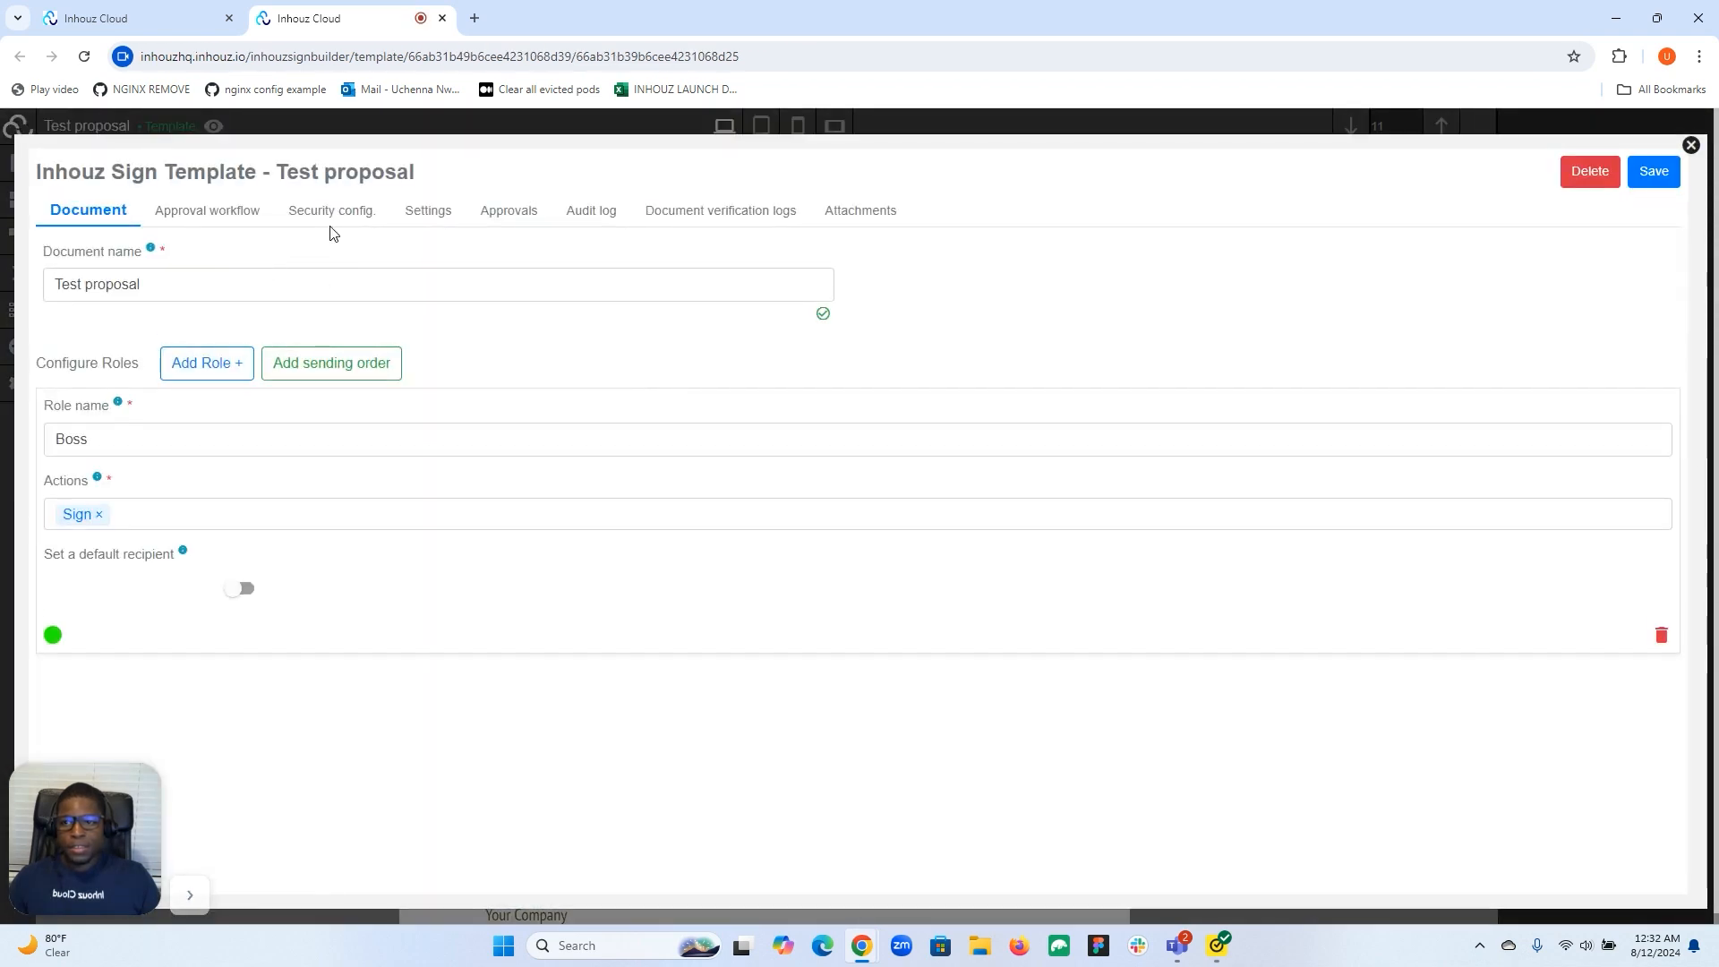
Enable the template's approval workflow and begin adding a validation and an approver.
{"action": "left_click", "coordinate": [198, 229]}
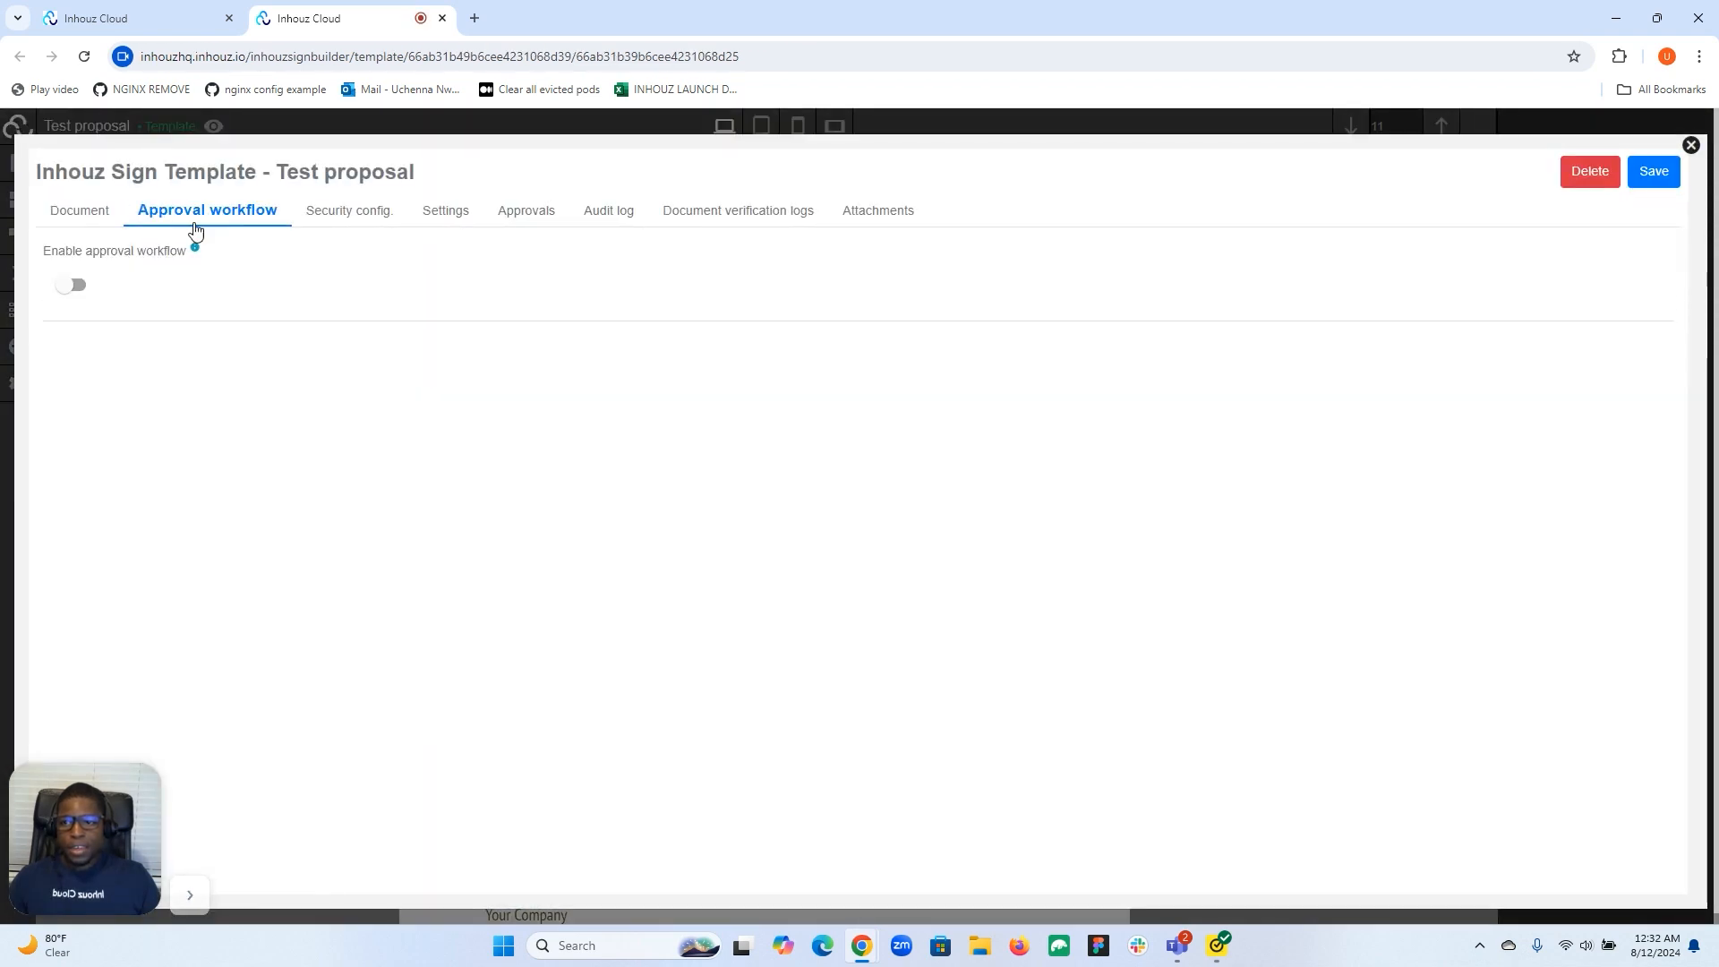
{"action": "left_click", "coordinate": [71, 286]}
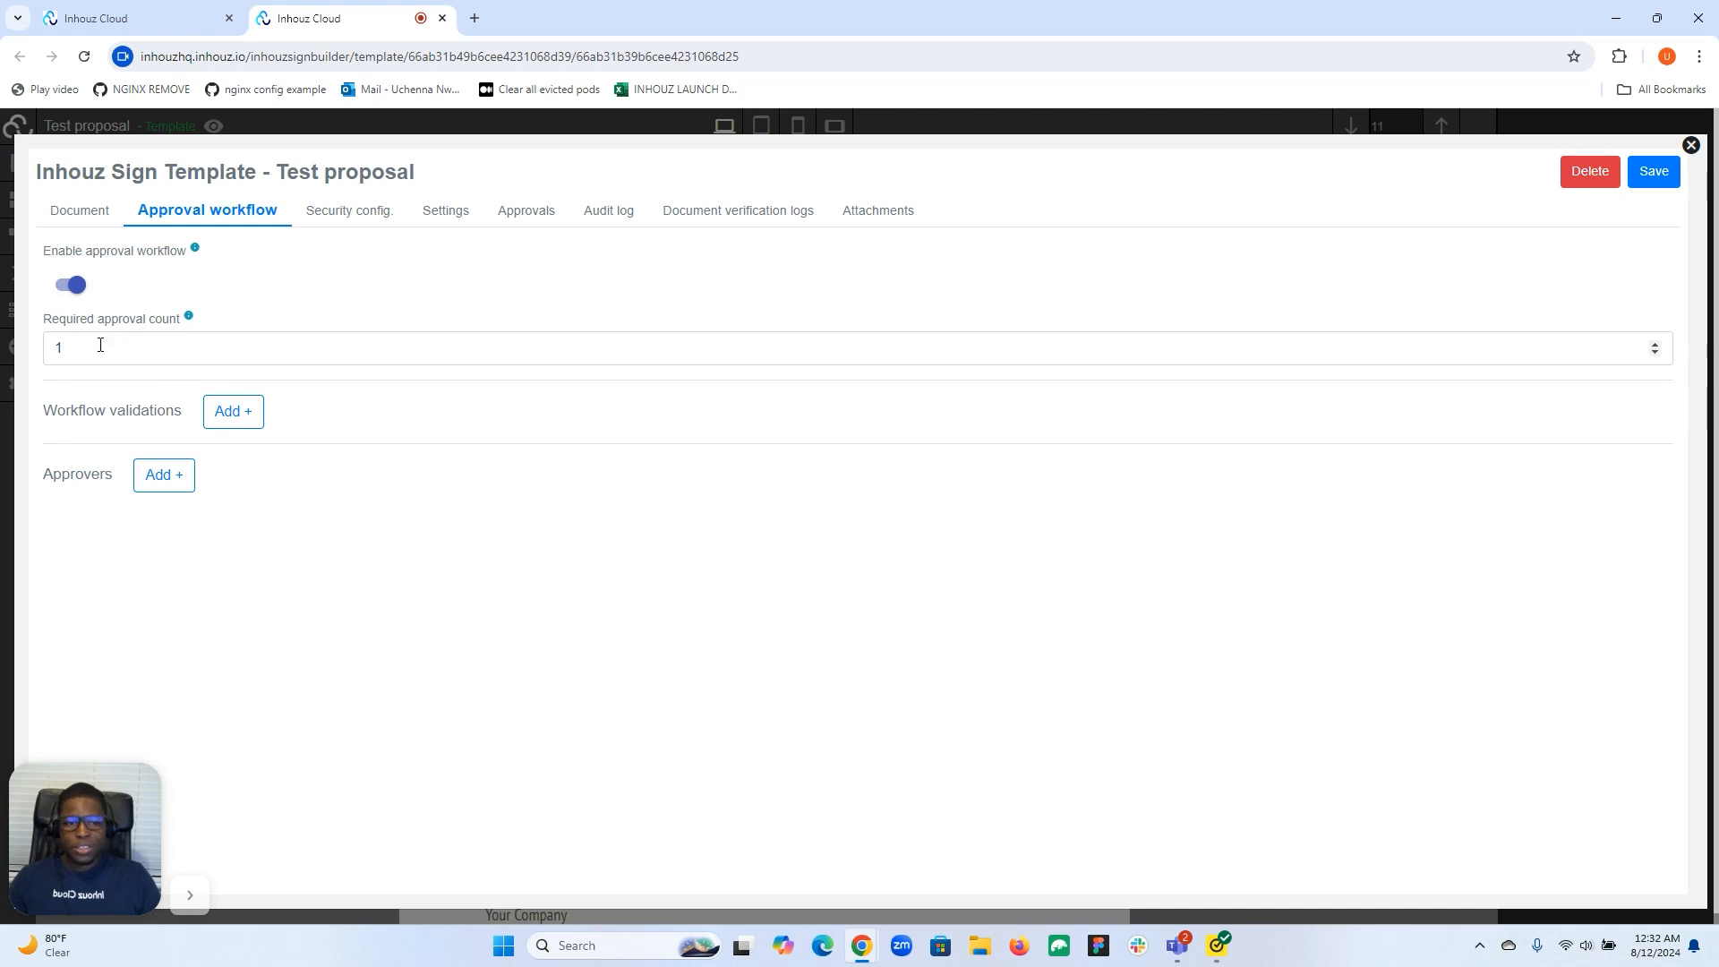
{"action": "left_click", "coordinate": [234, 411]}
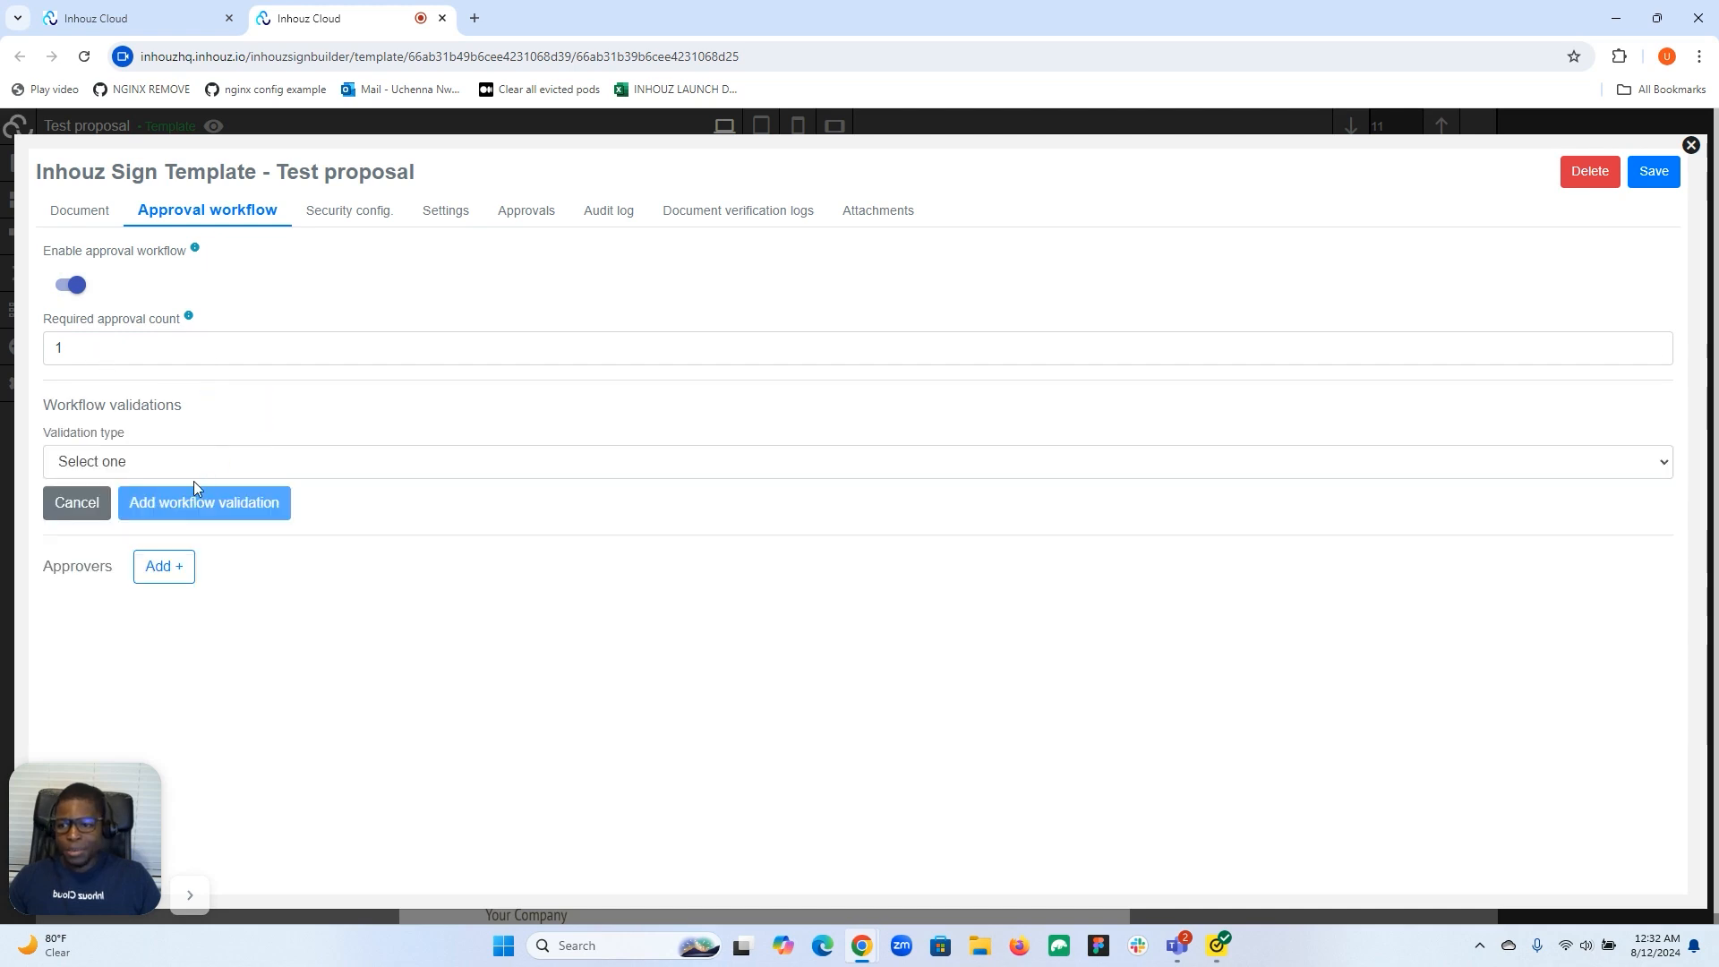
{"action": "left_click", "coordinate": [164, 564]}
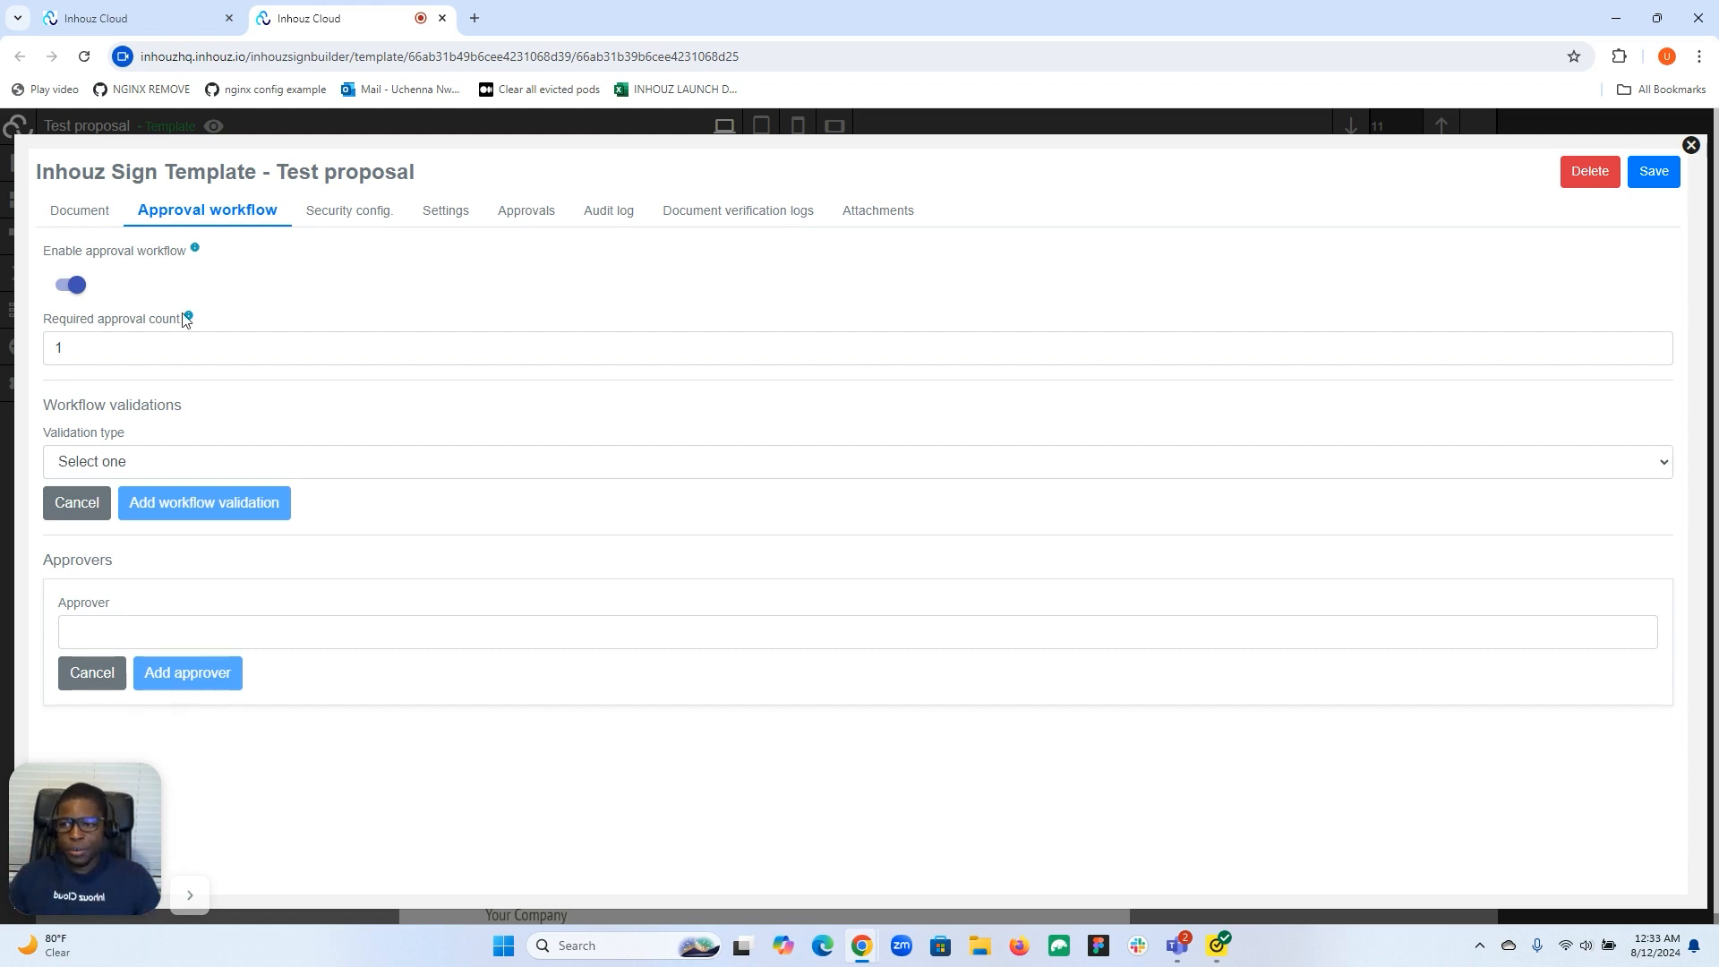
Switch the template's approval workflow back off and close the settings and editor tab.
{"action": "left_click", "coordinate": [70, 286]}
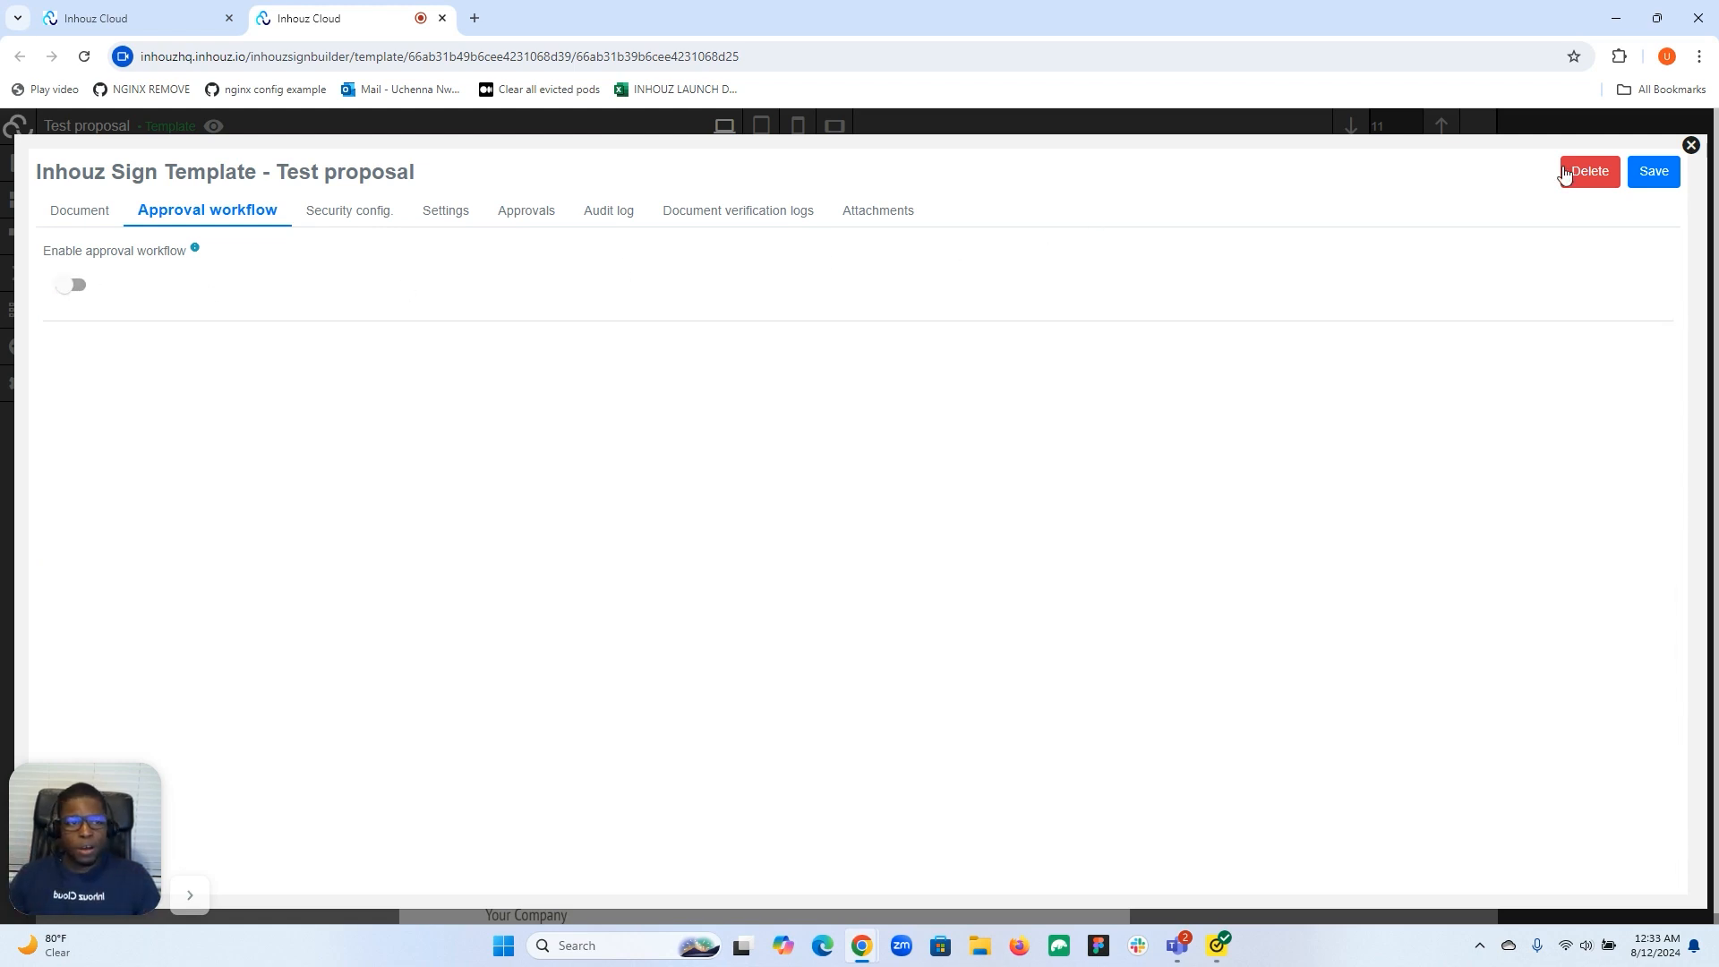
{"action": "left_click", "coordinate": [1690, 146]}
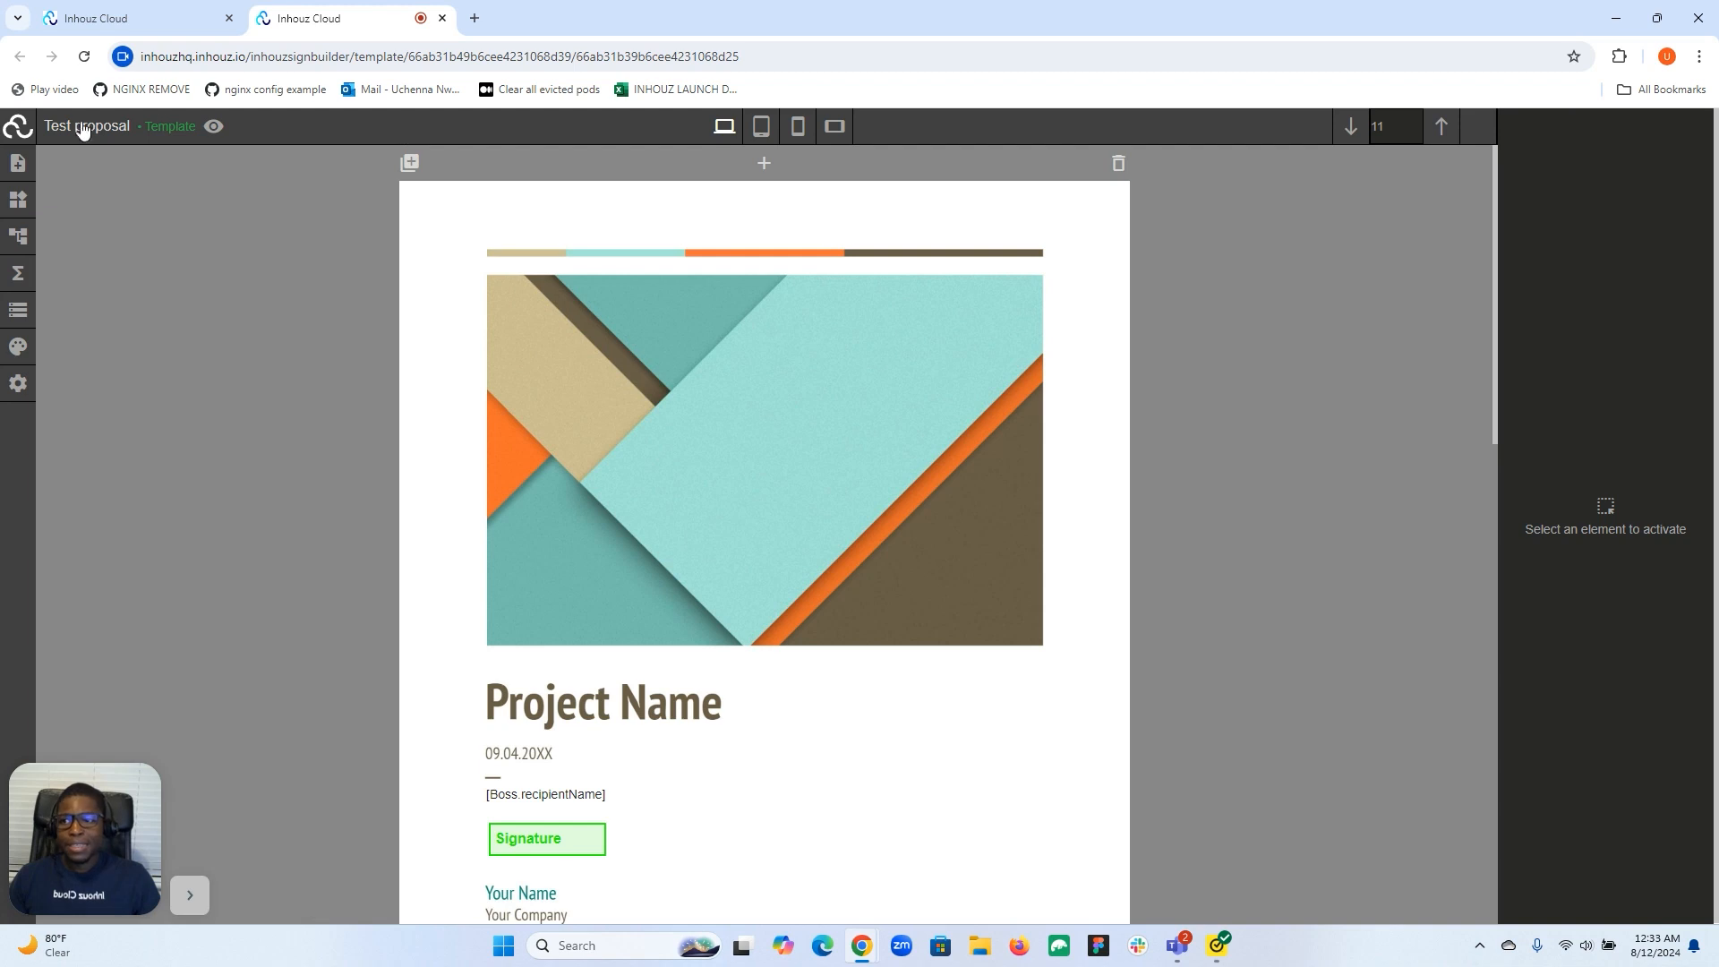
{"action": "left_click", "coordinate": [442, 18]}
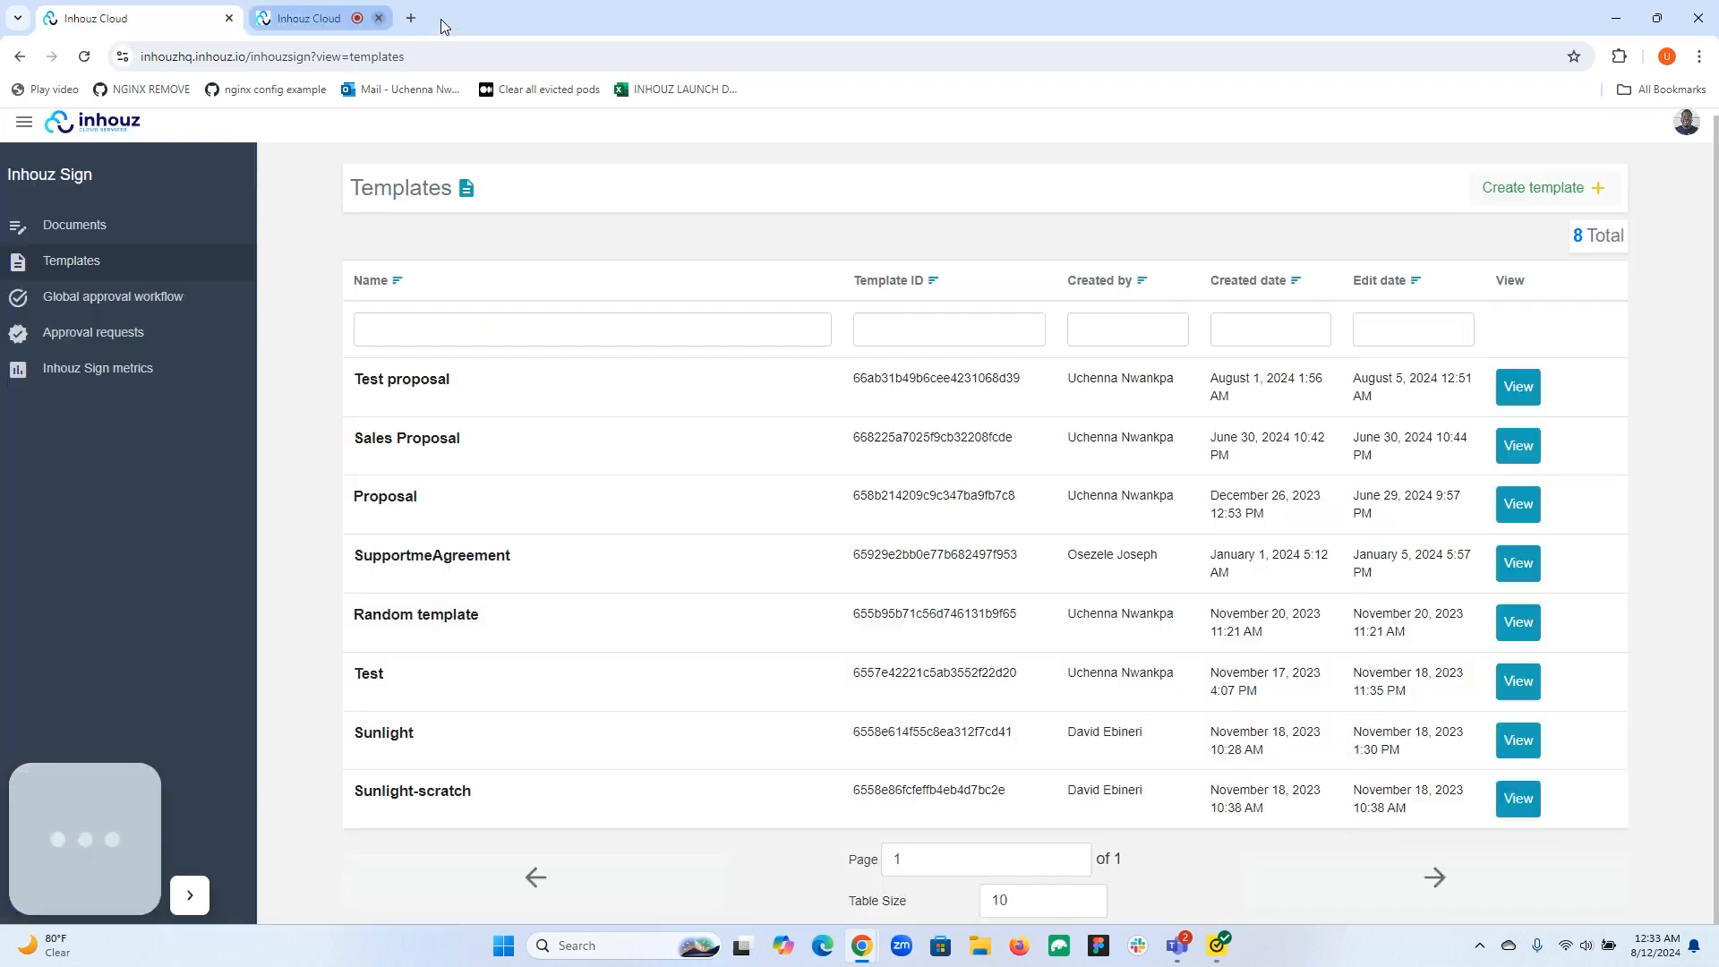
Create a new document named 'Test proposal yy22' based on the Test proposal template.
{"action": "left_click", "coordinate": [100, 229]}
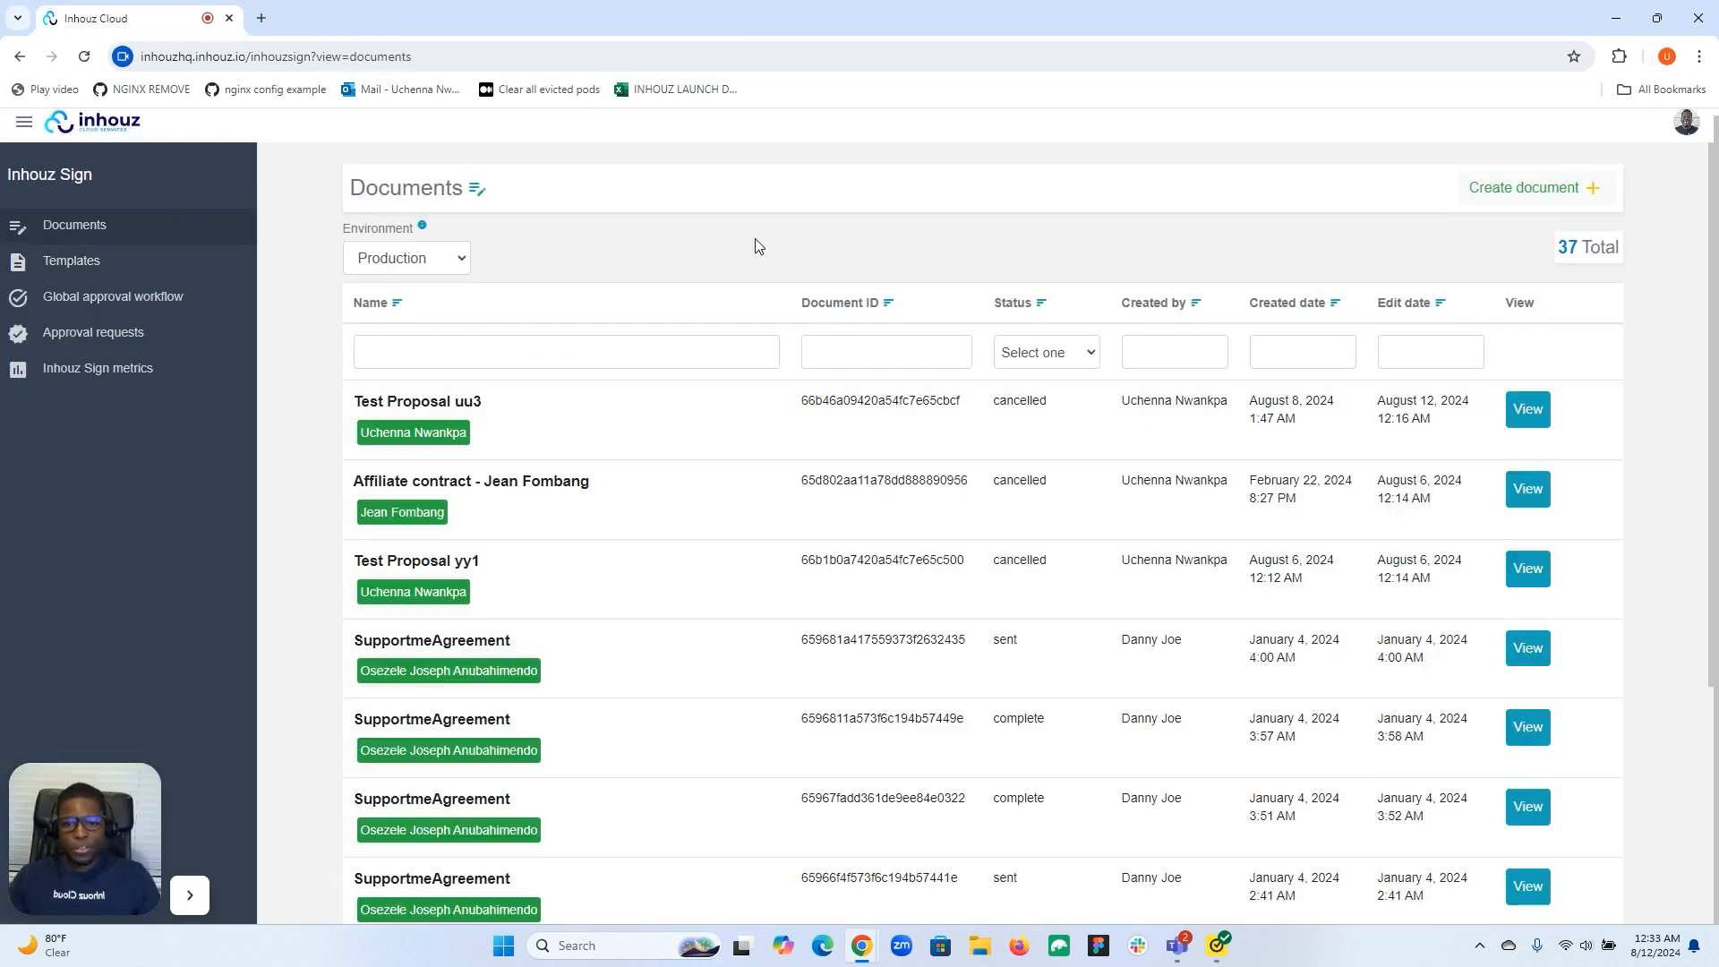
{"action": "left_click", "coordinate": [1536, 198]}
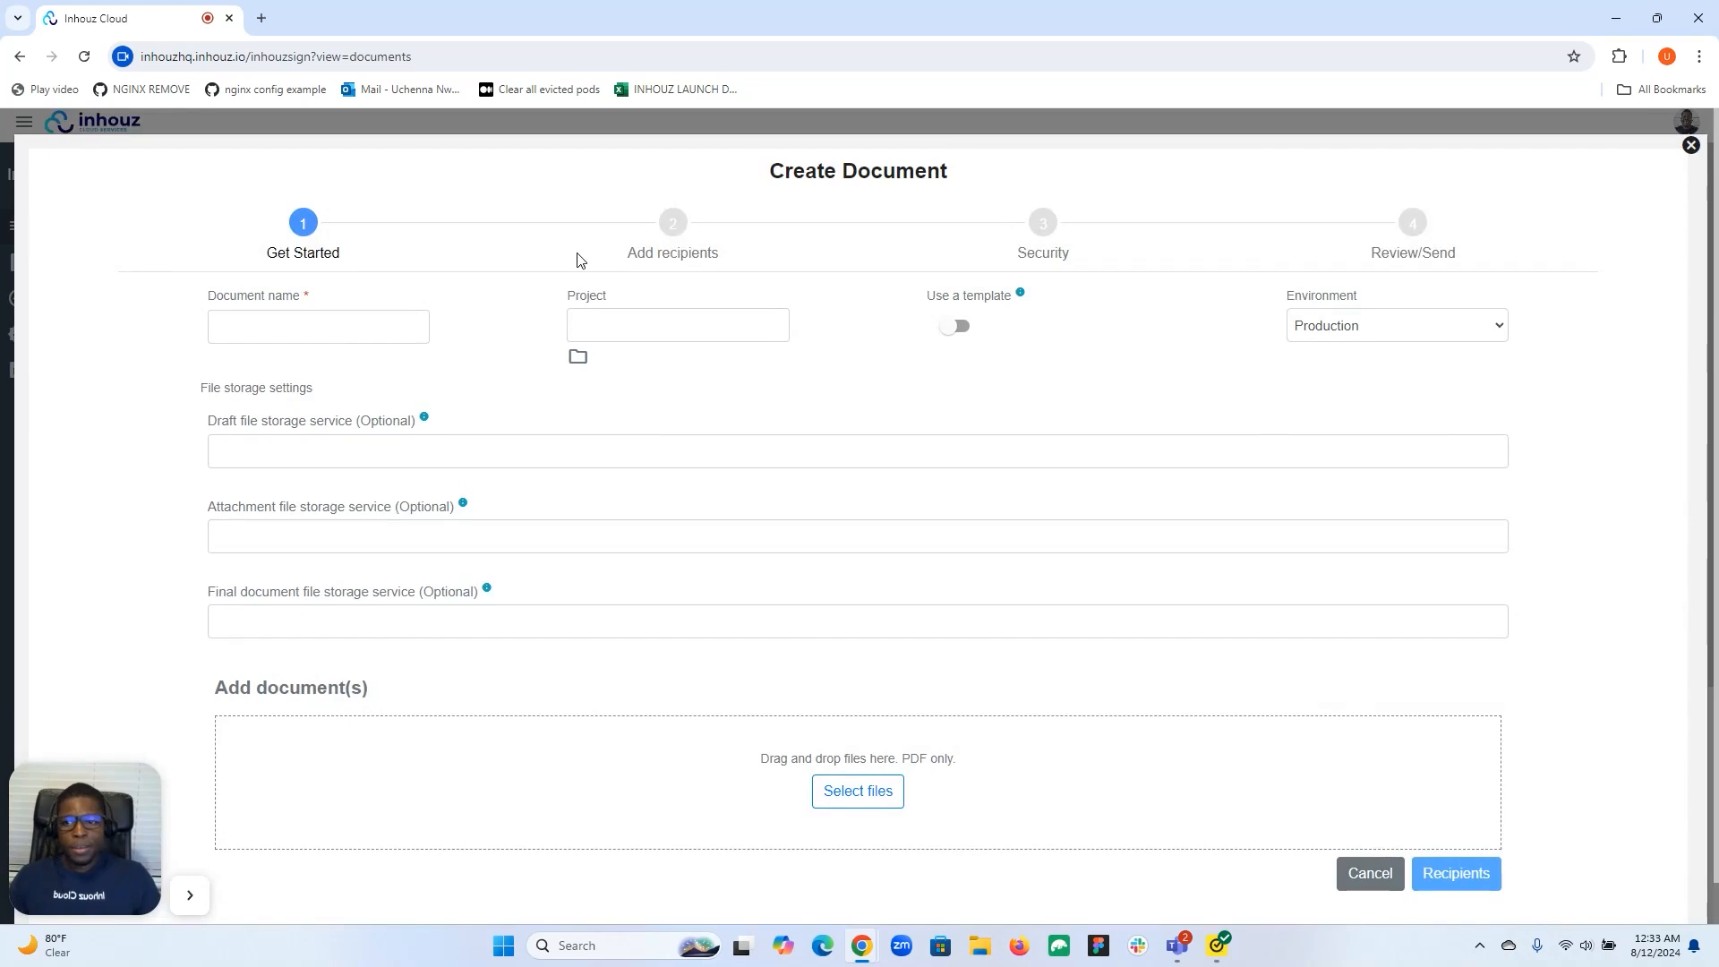
{"action": "left_click", "coordinate": [339, 326]}
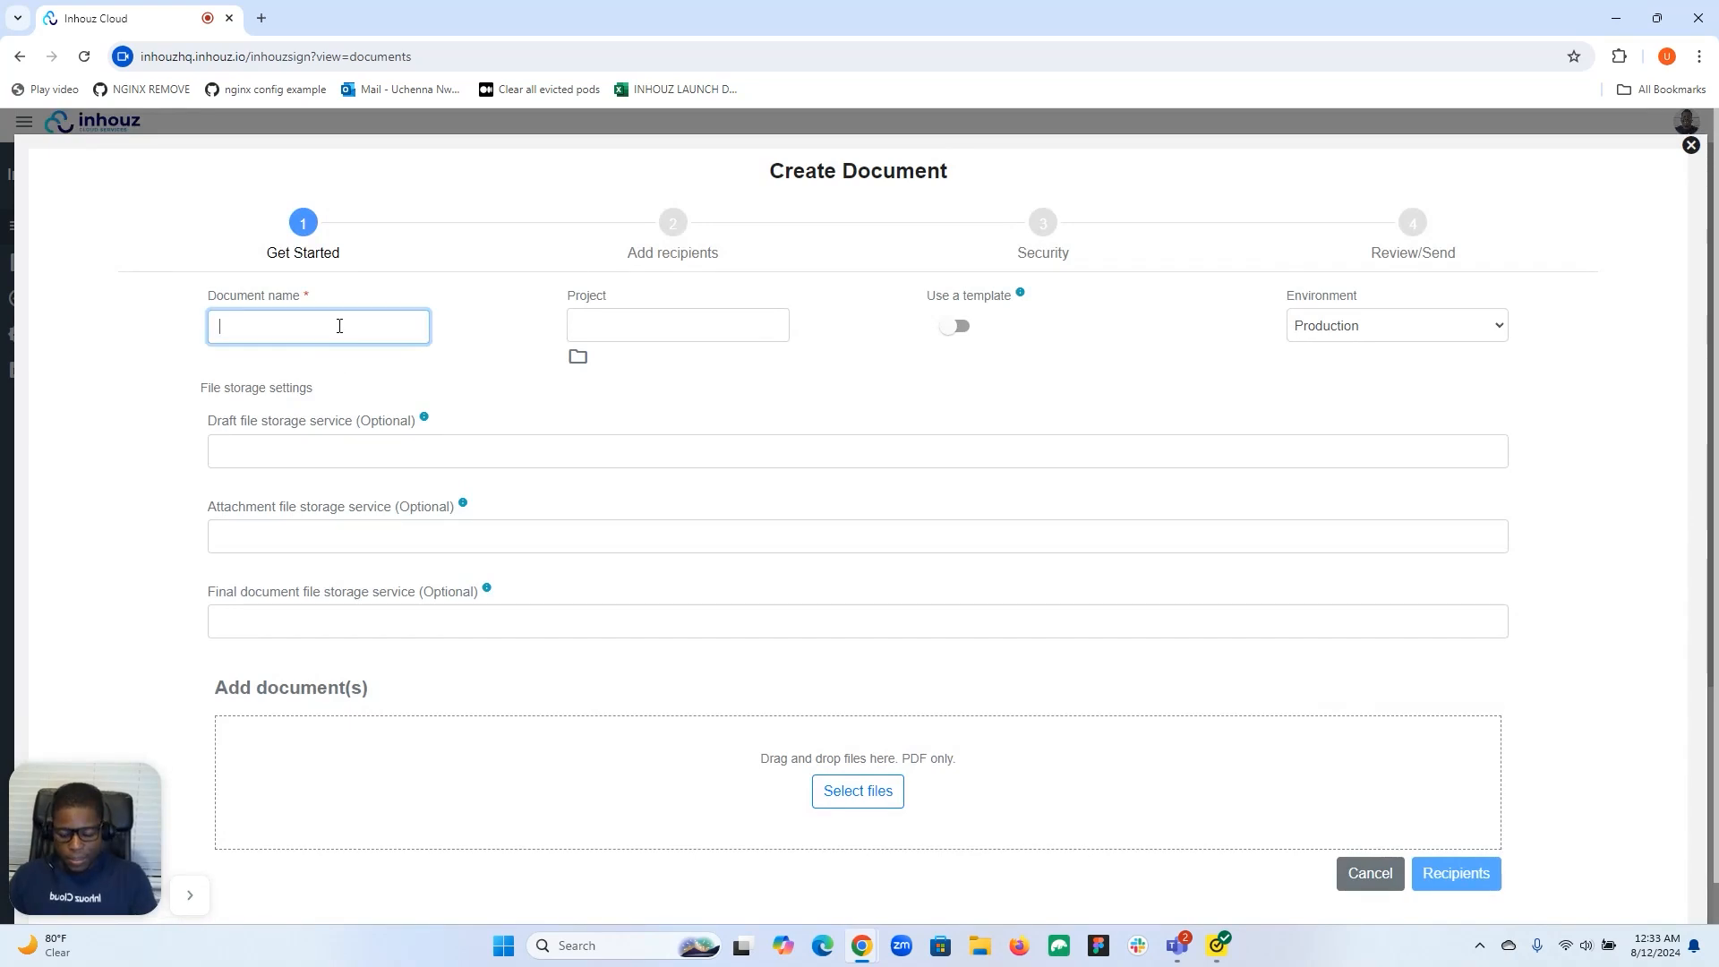
{"action": "type", "text": "Test proposal yy22"}
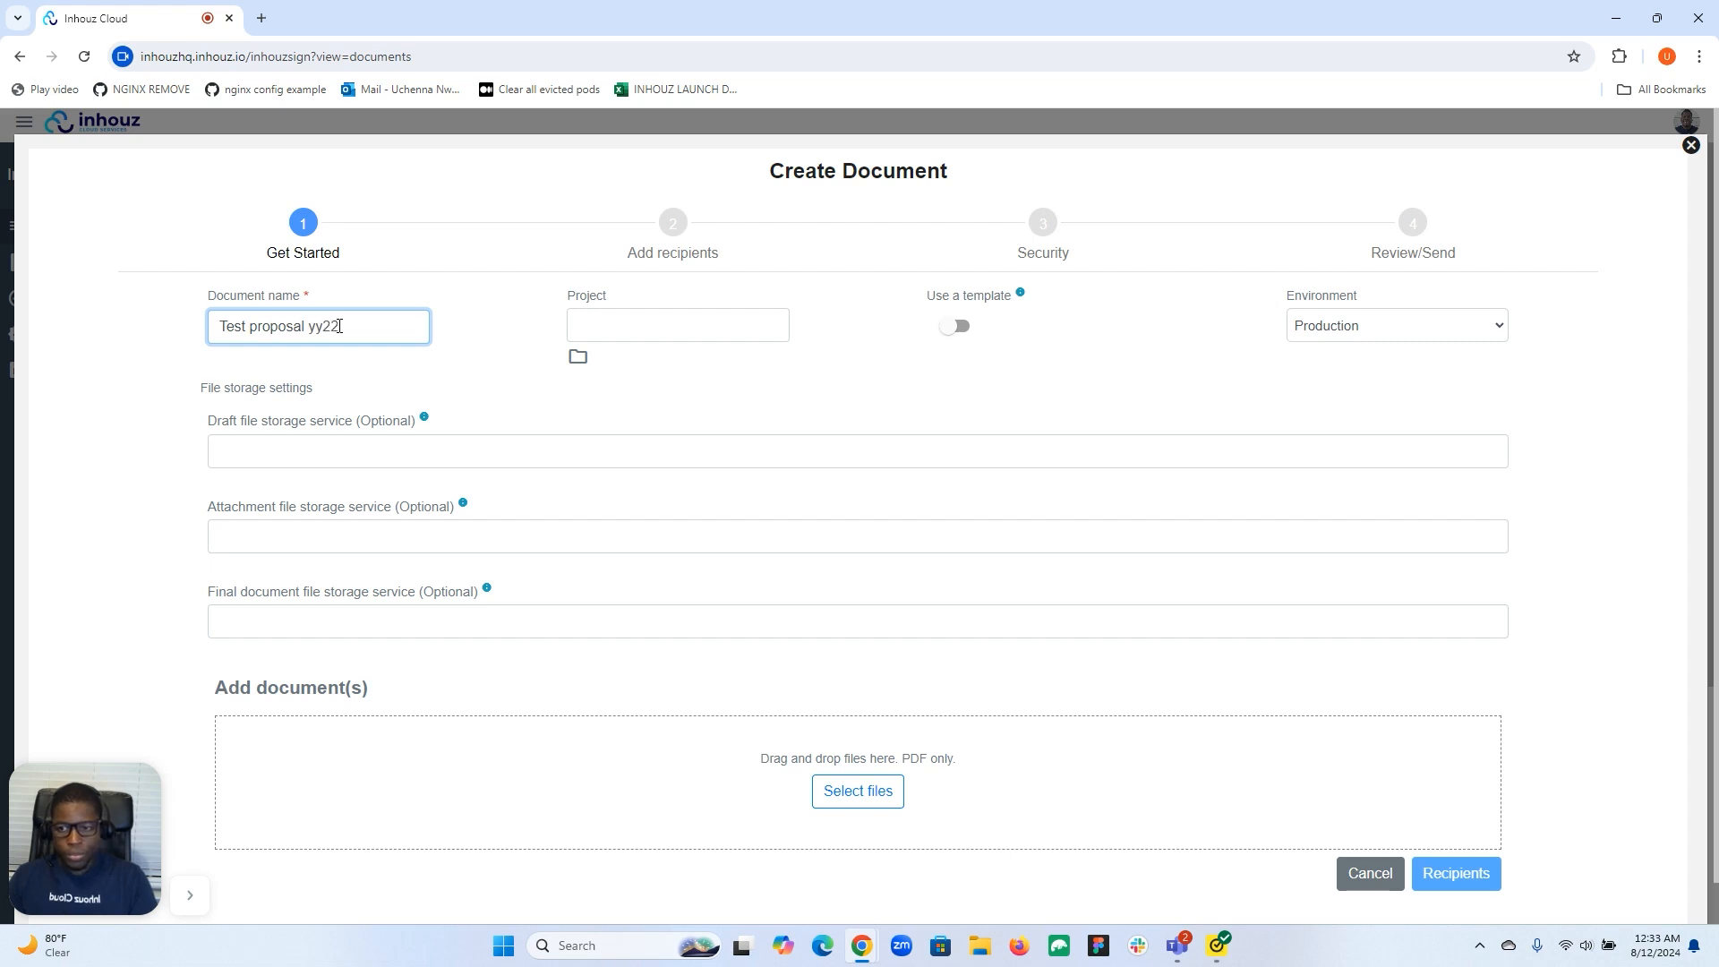
{"action": "left_click", "coordinate": [964, 328]}
{"action": "left_click", "coordinate": [1027, 355]}
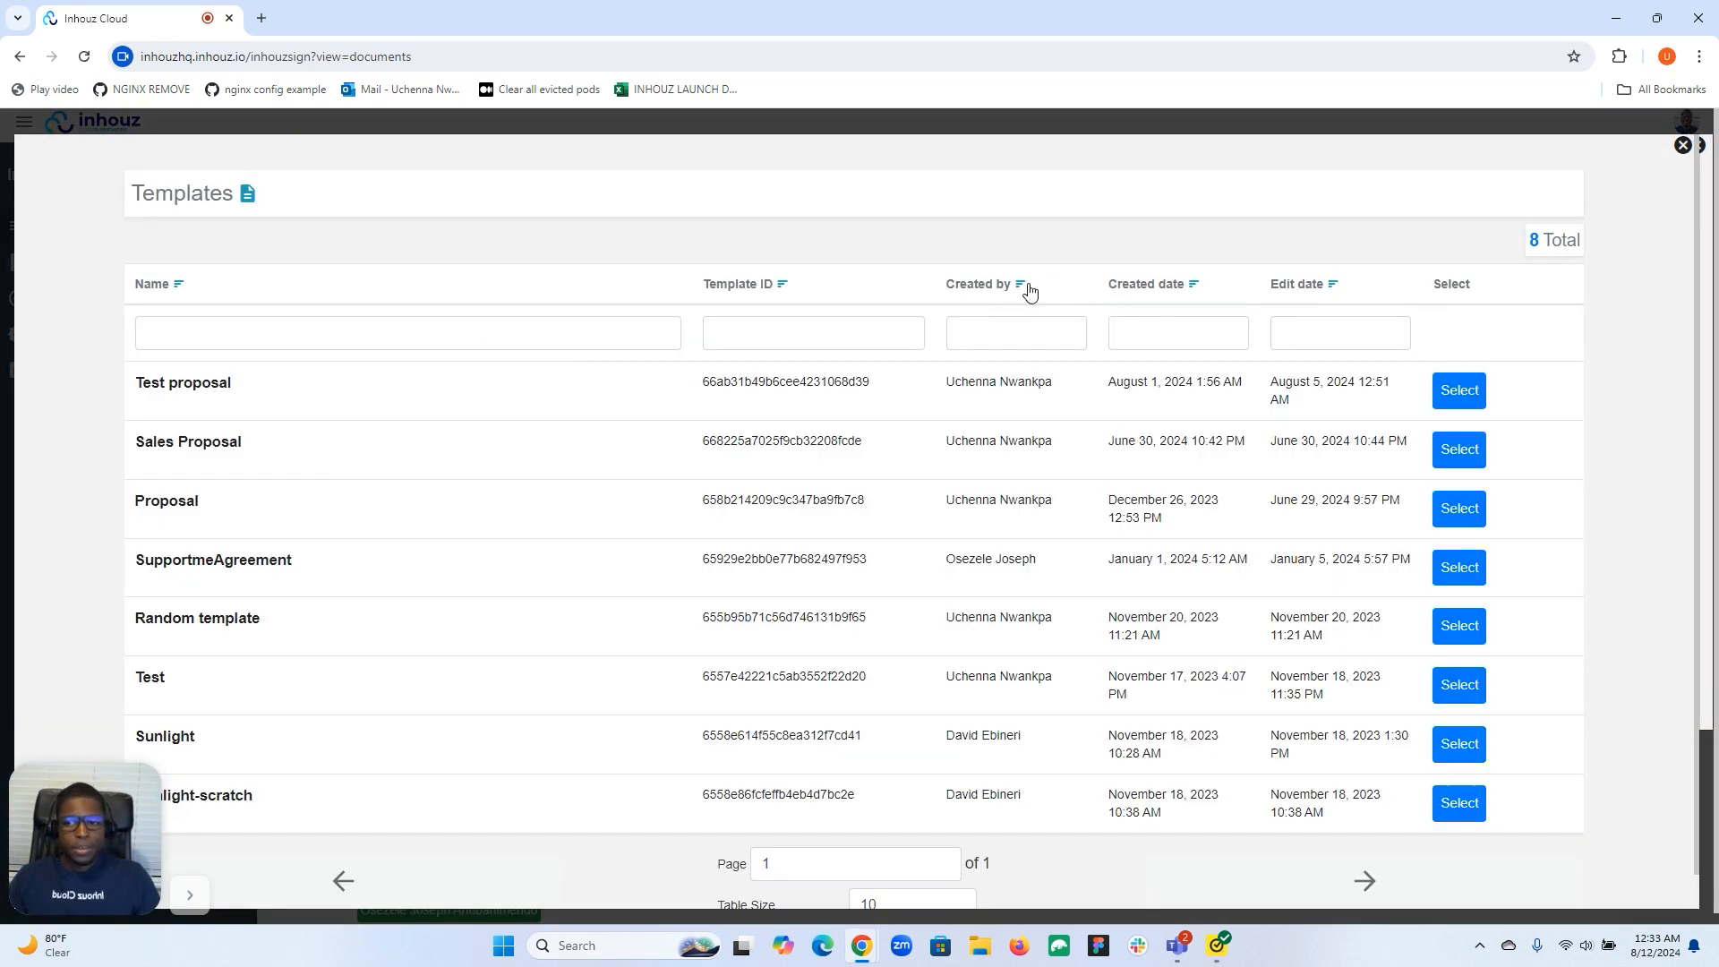
{"action": "left_click", "coordinate": [1459, 392]}
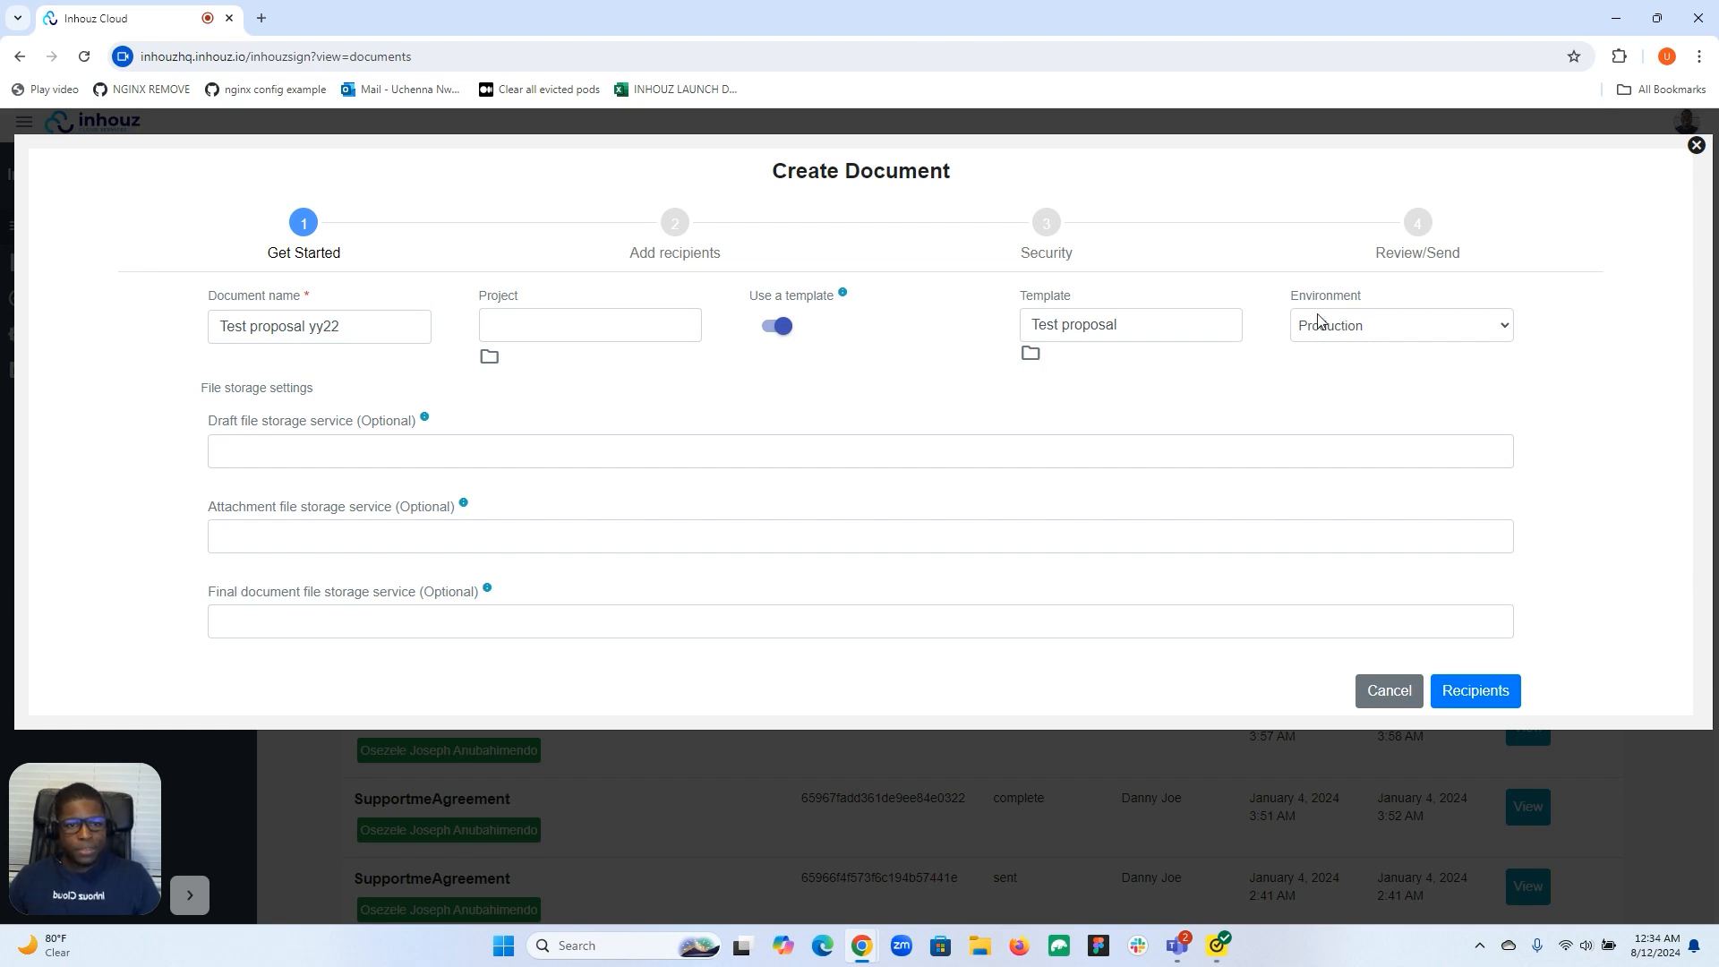
Add the saved contact as recipient, switch off Restrict access, and send the document.
{"action": "left_click", "coordinate": [1491, 702]}
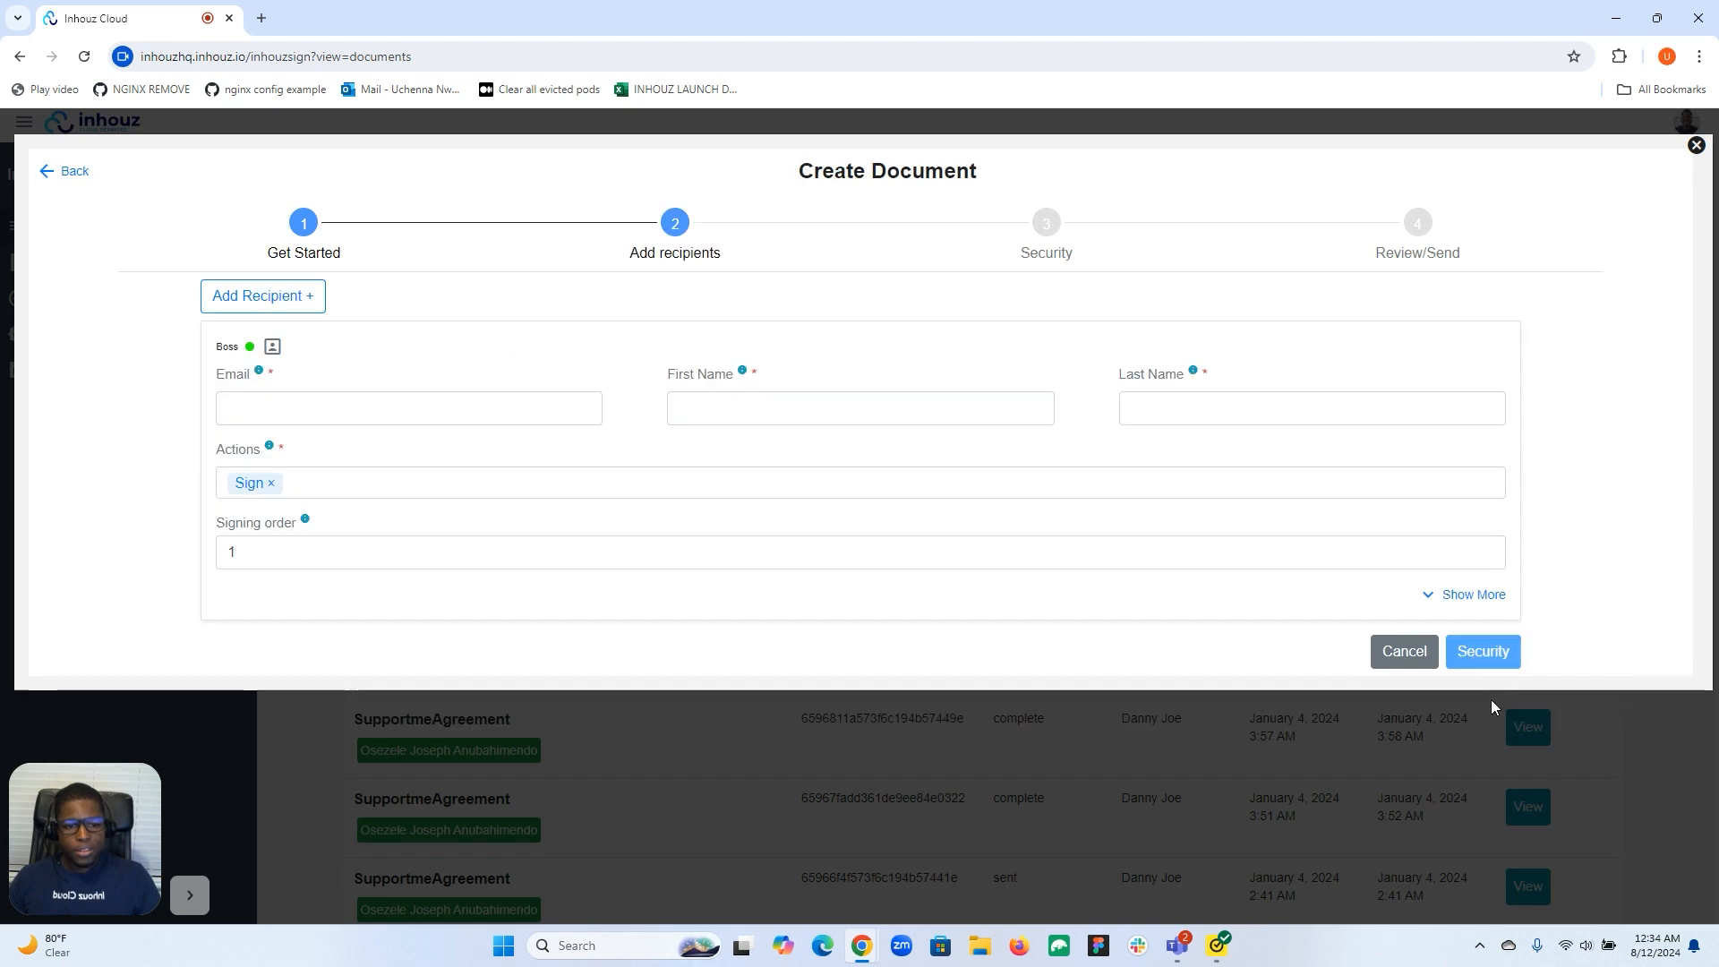
{"action": "left_click", "coordinate": [537, 401]}
{"action": "left_click", "coordinate": [487, 461]}
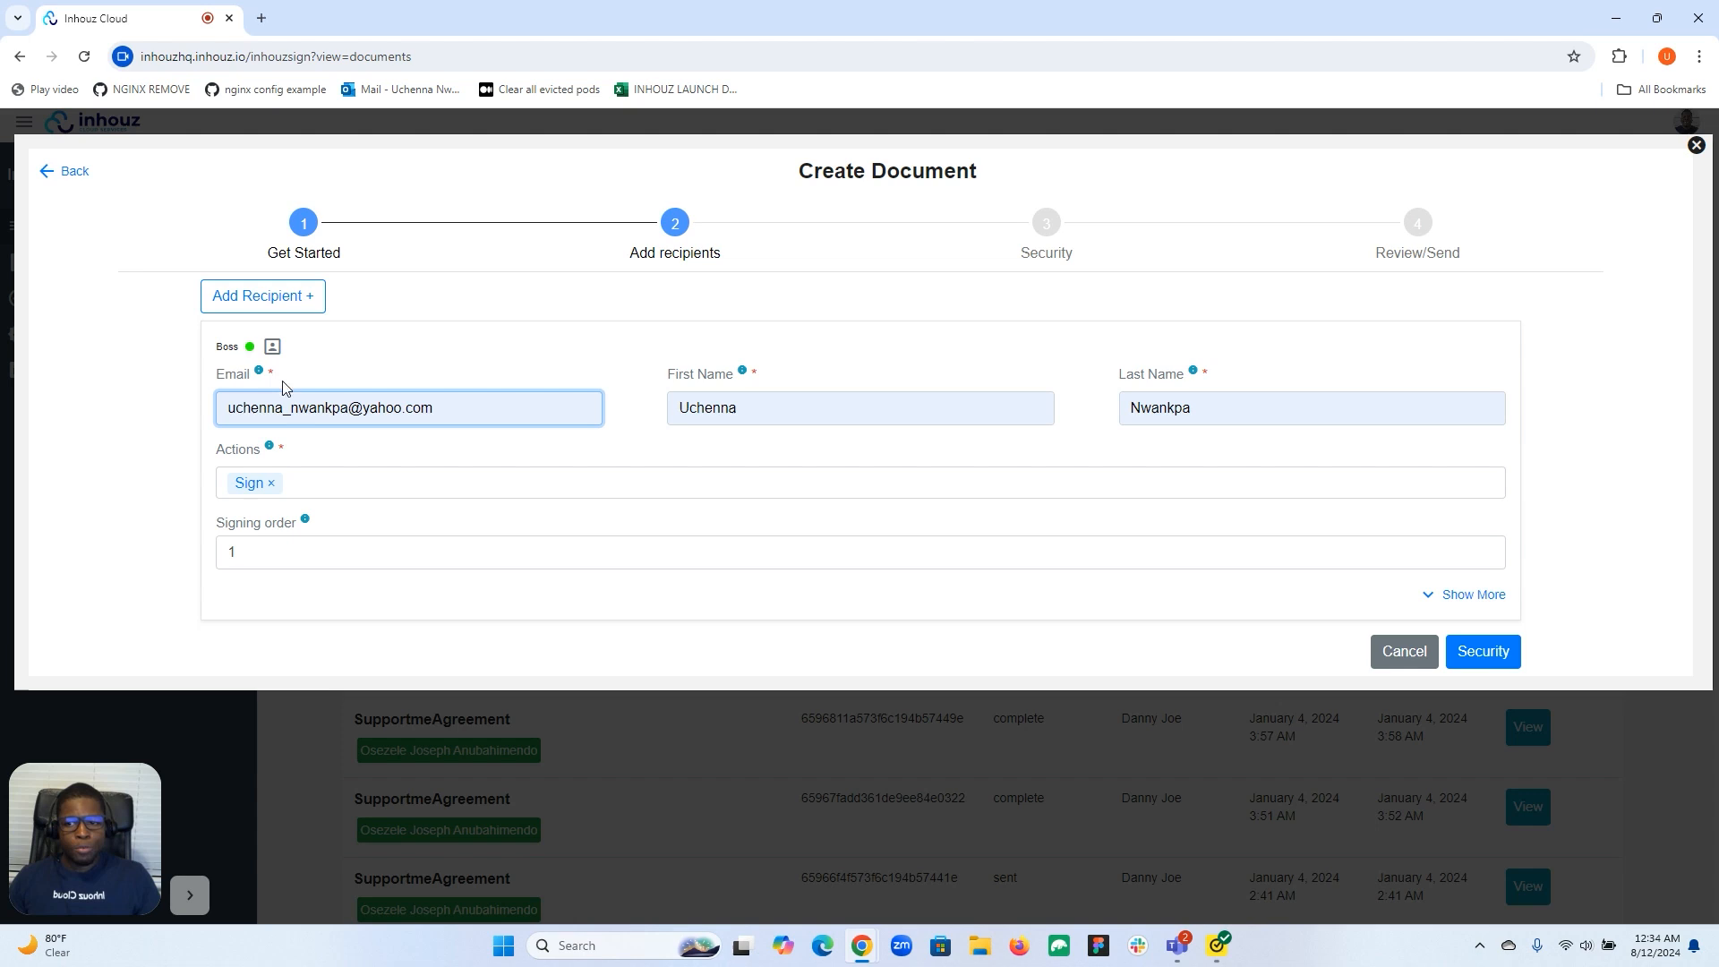
{"action": "left_click", "coordinate": [1482, 651]}
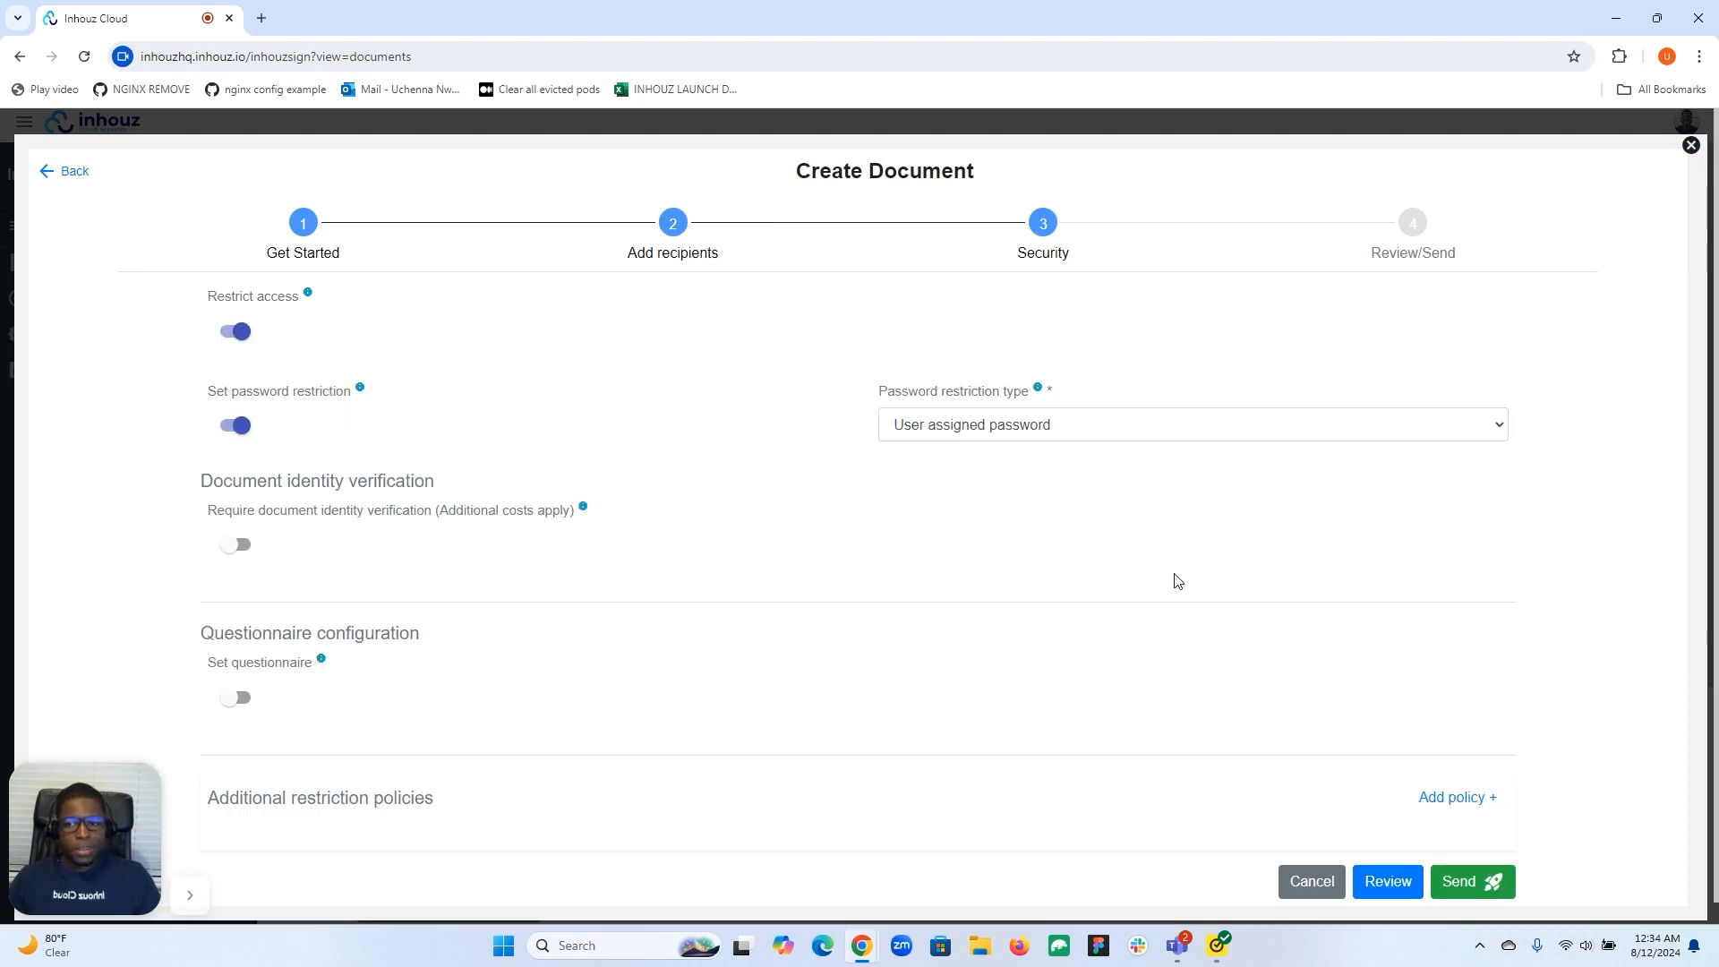
{"action": "left_click", "coordinate": [230, 334]}
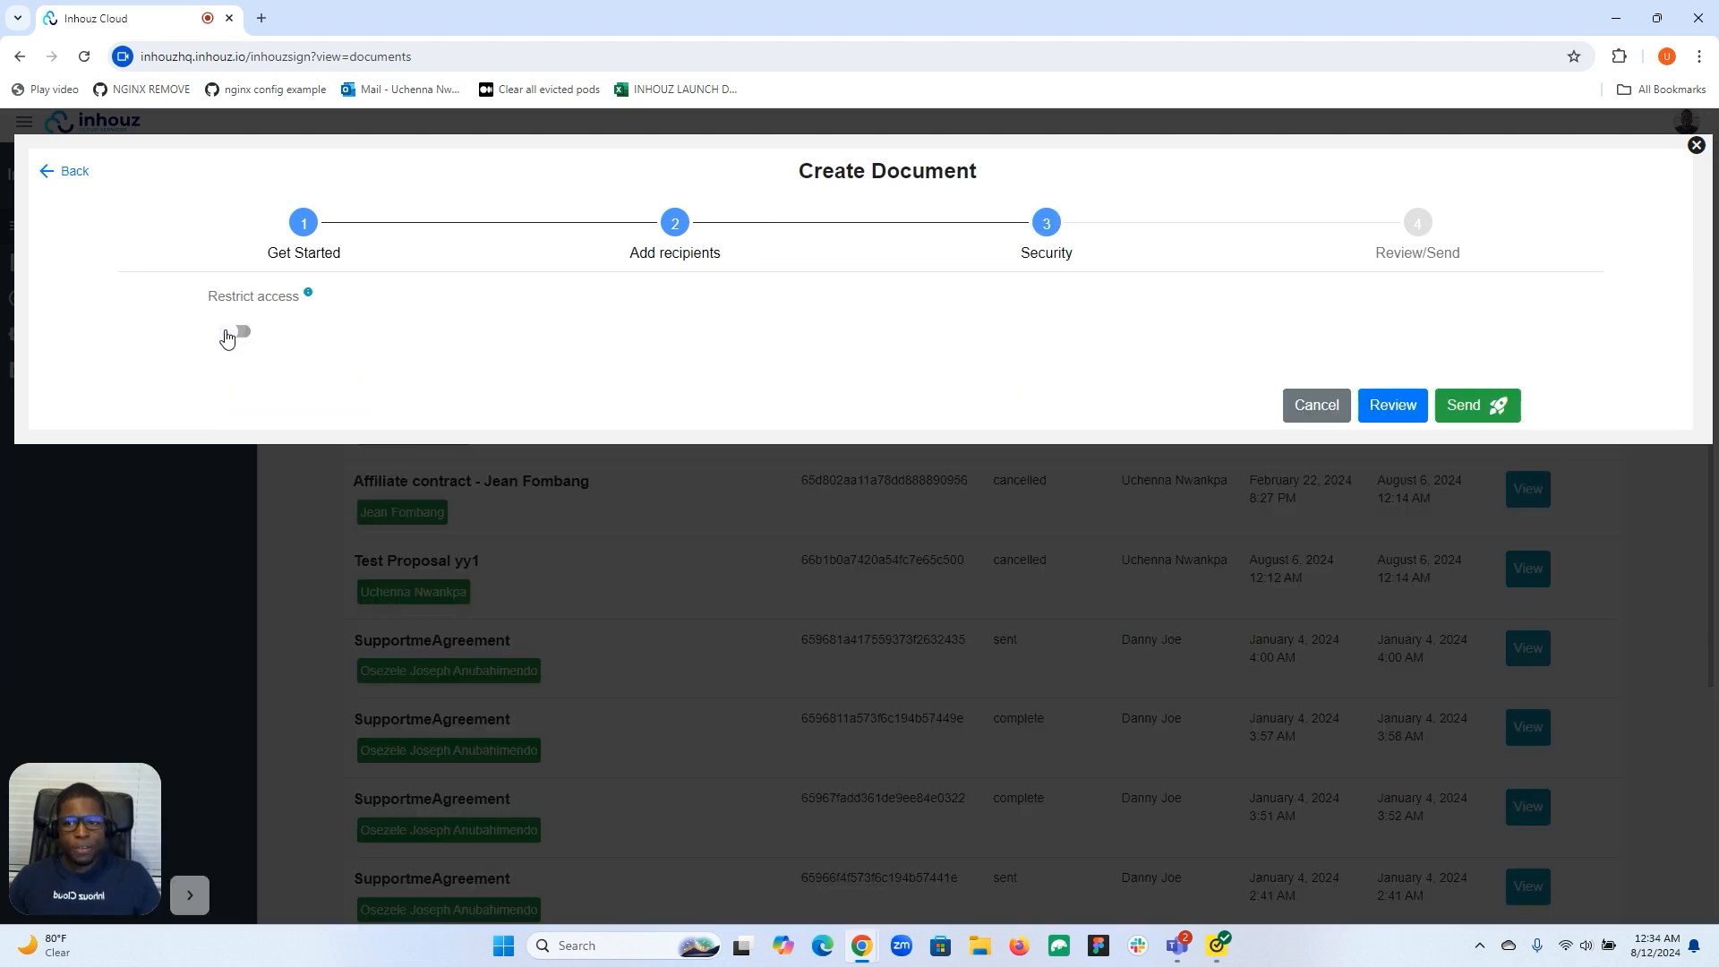
{"action": "left_click", "coordinate": [1500, 413]}
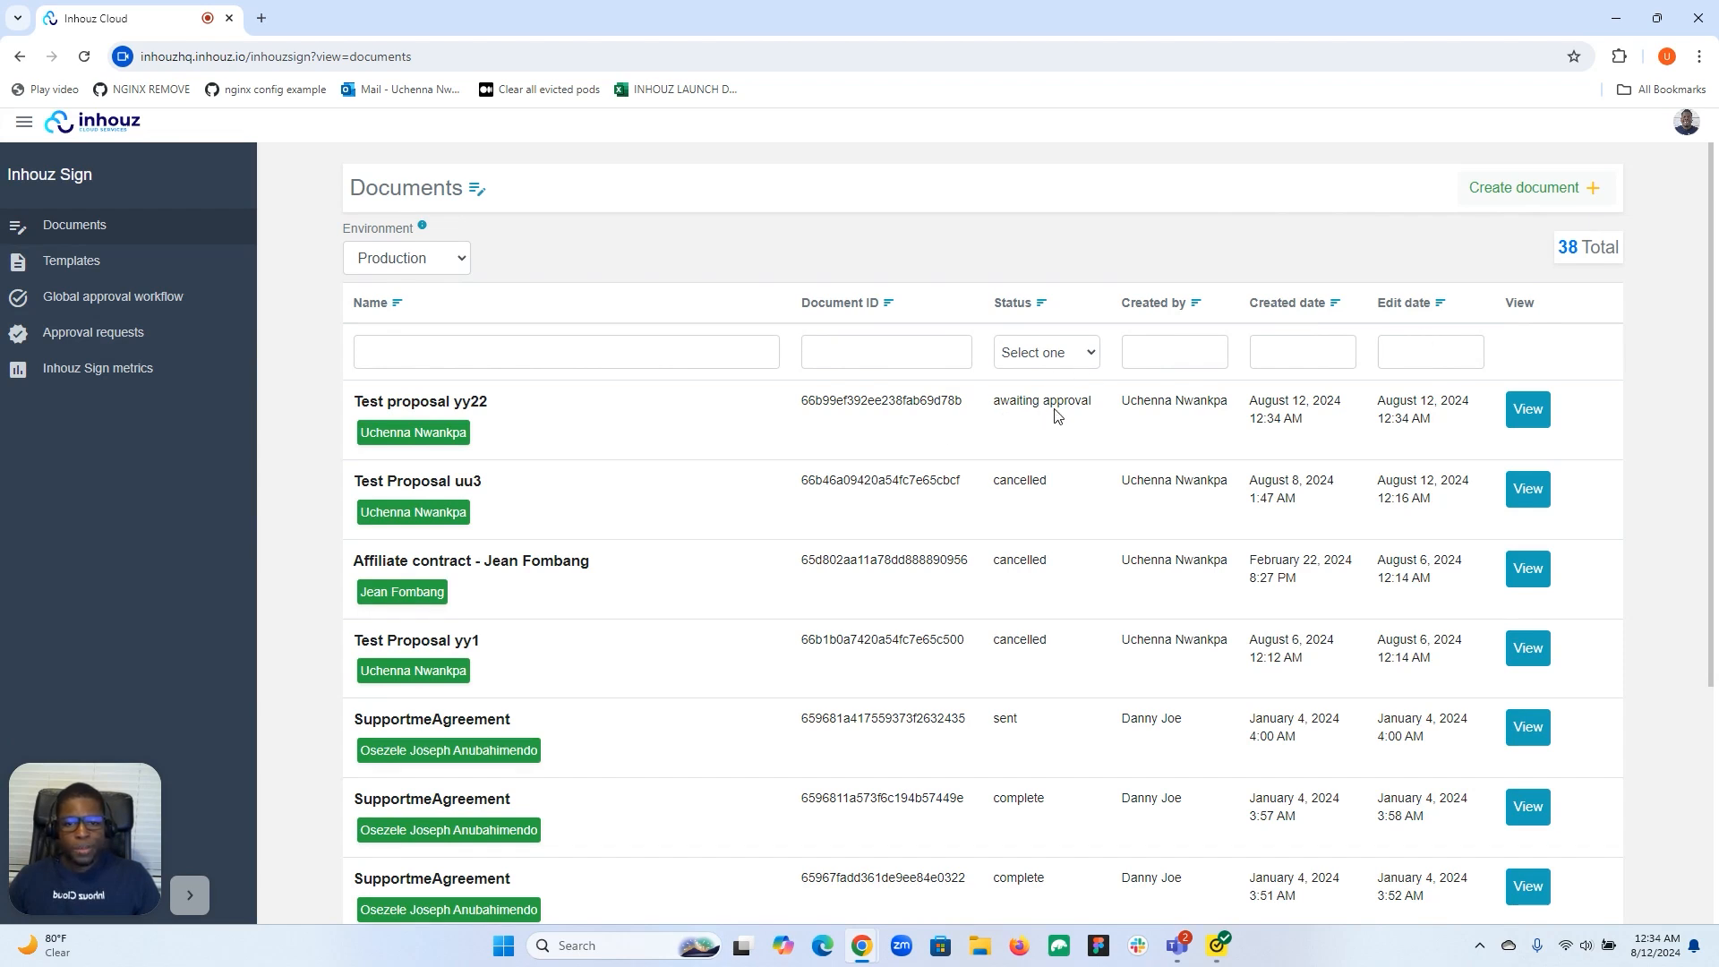
Open the Test proposal yy22 preview via the approval e-mail's Inhouz Cloud link, closing extra tabs.
{"action": "left_click", "coordinate": [1527, 409]}
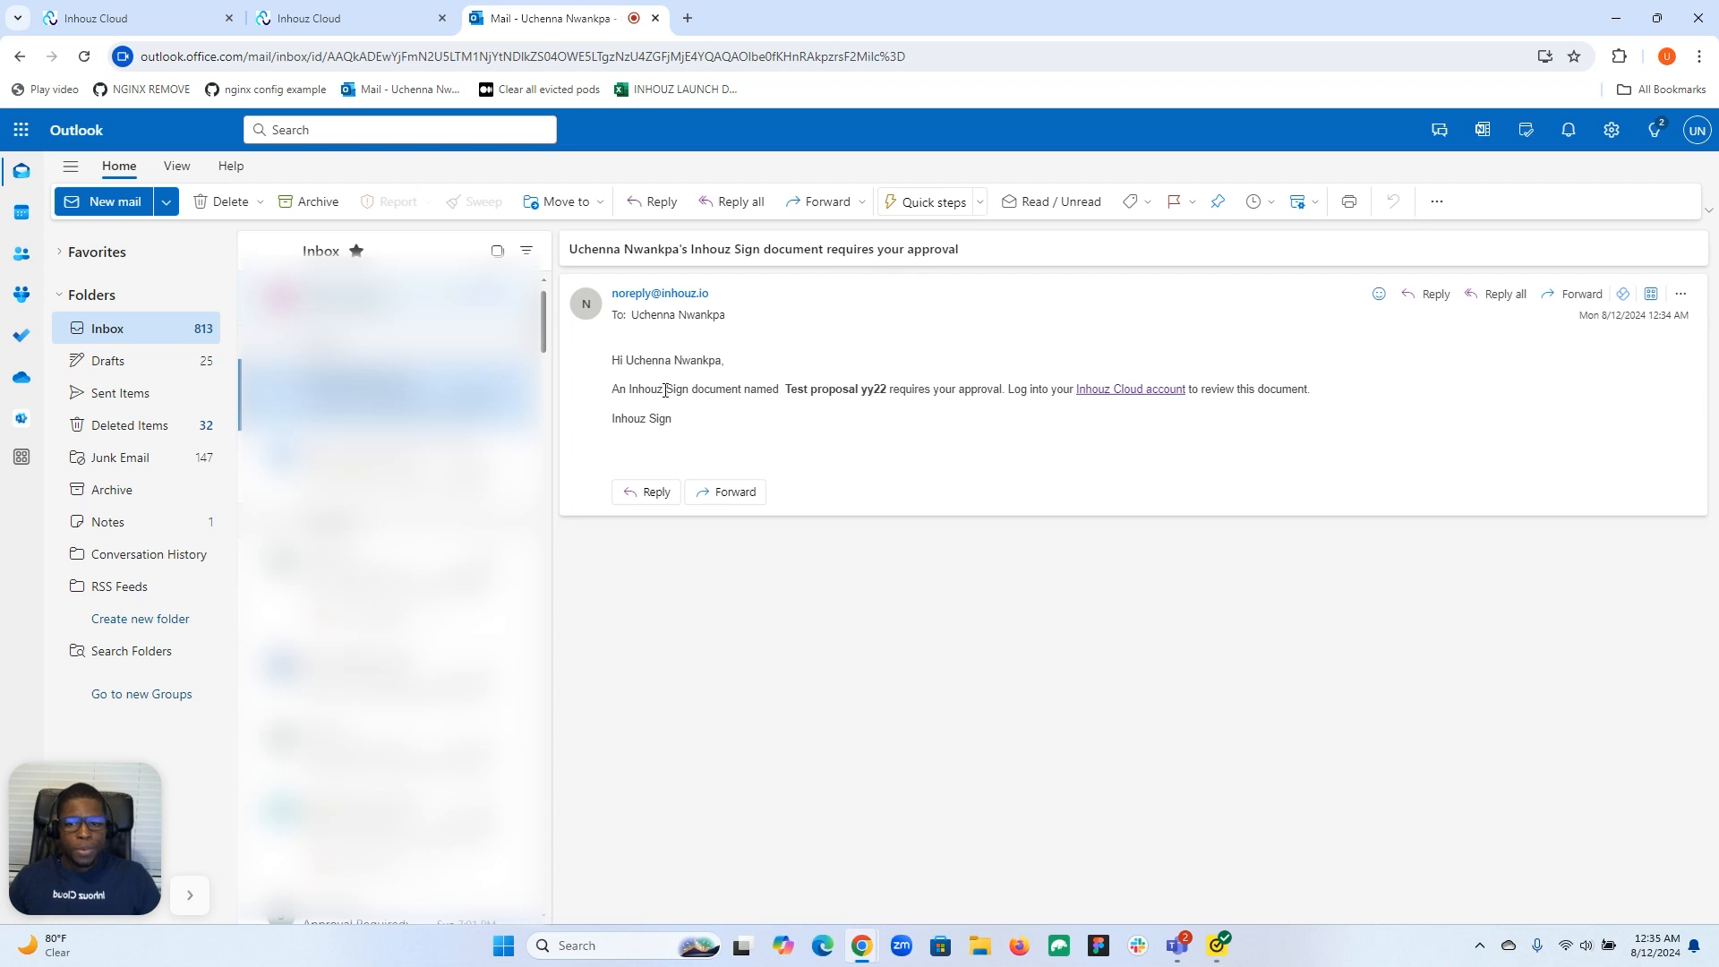
{"action": "left_click", "coordinate": [1122, 390]}
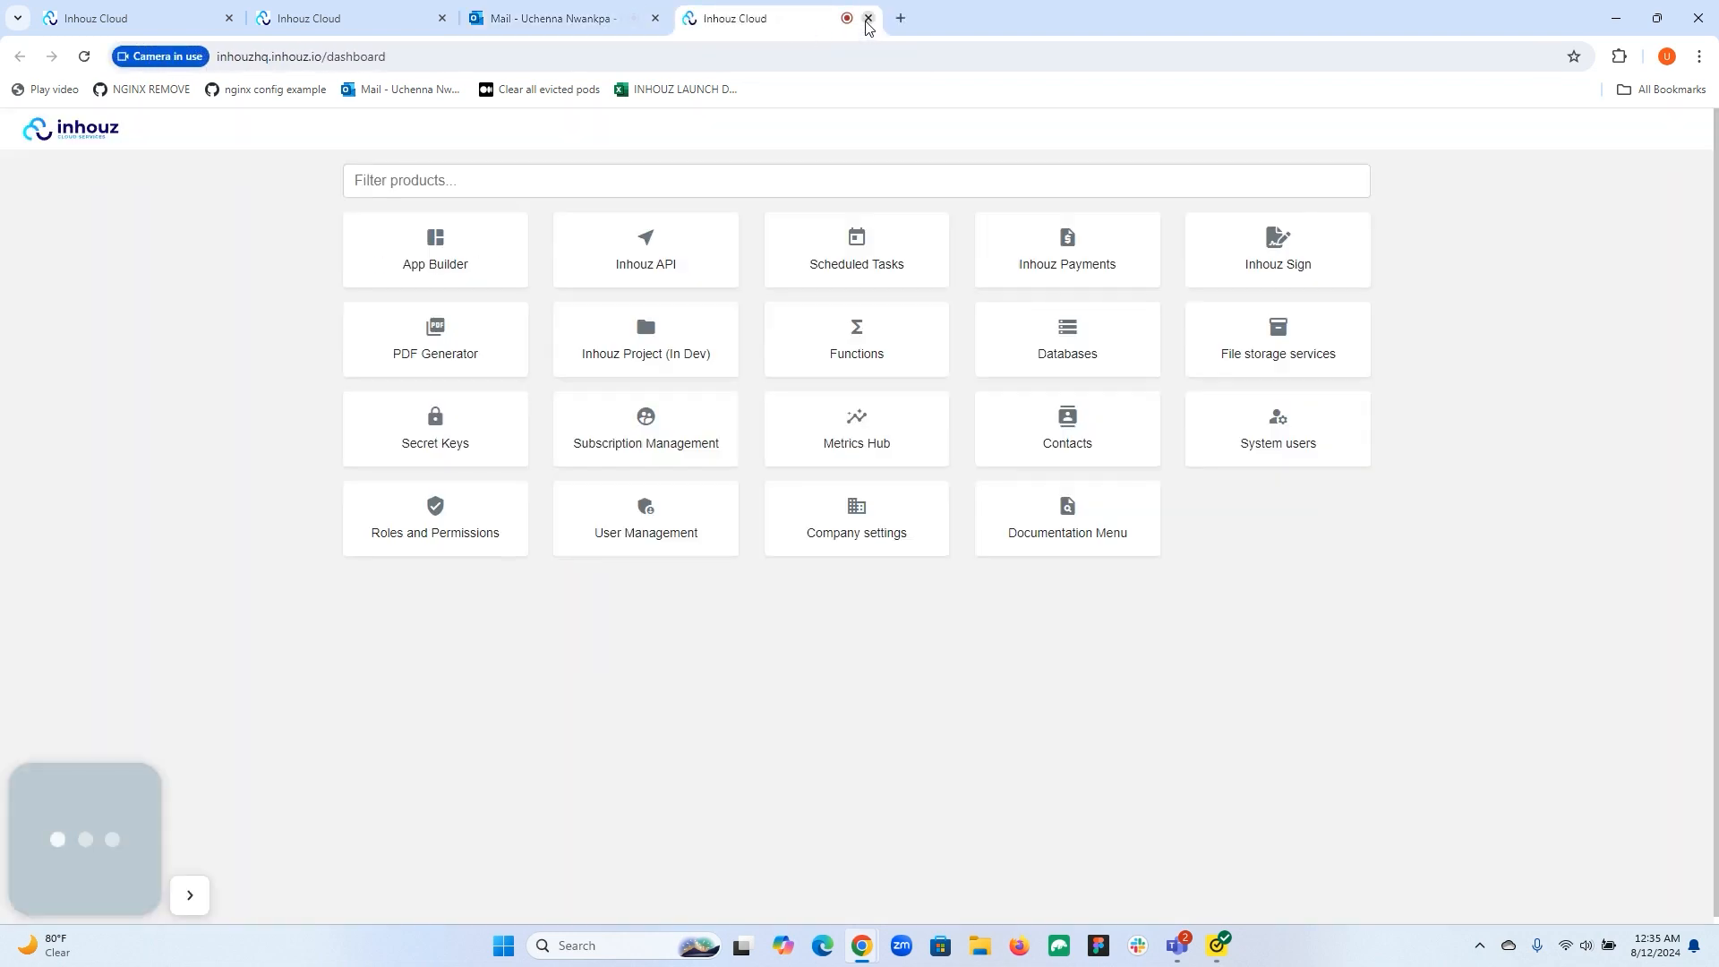
{"action": "left_click", "coordinate": [868, 19]}
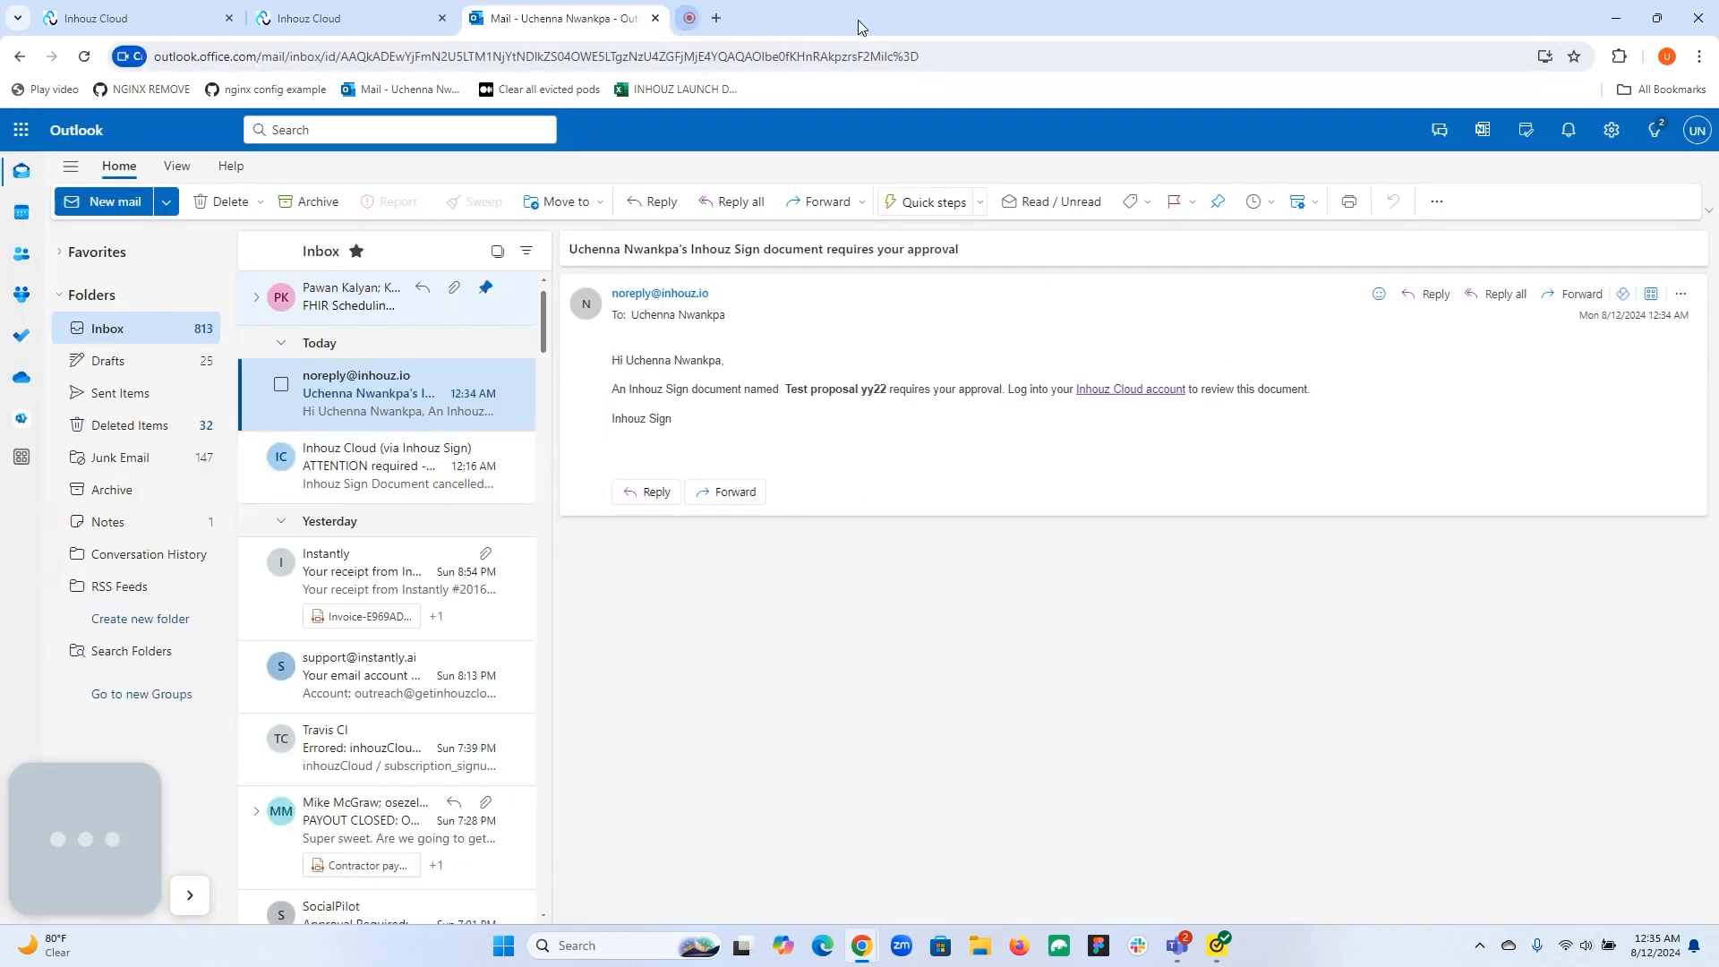
{"action": "left_click", "coordinate": [655, 19]}
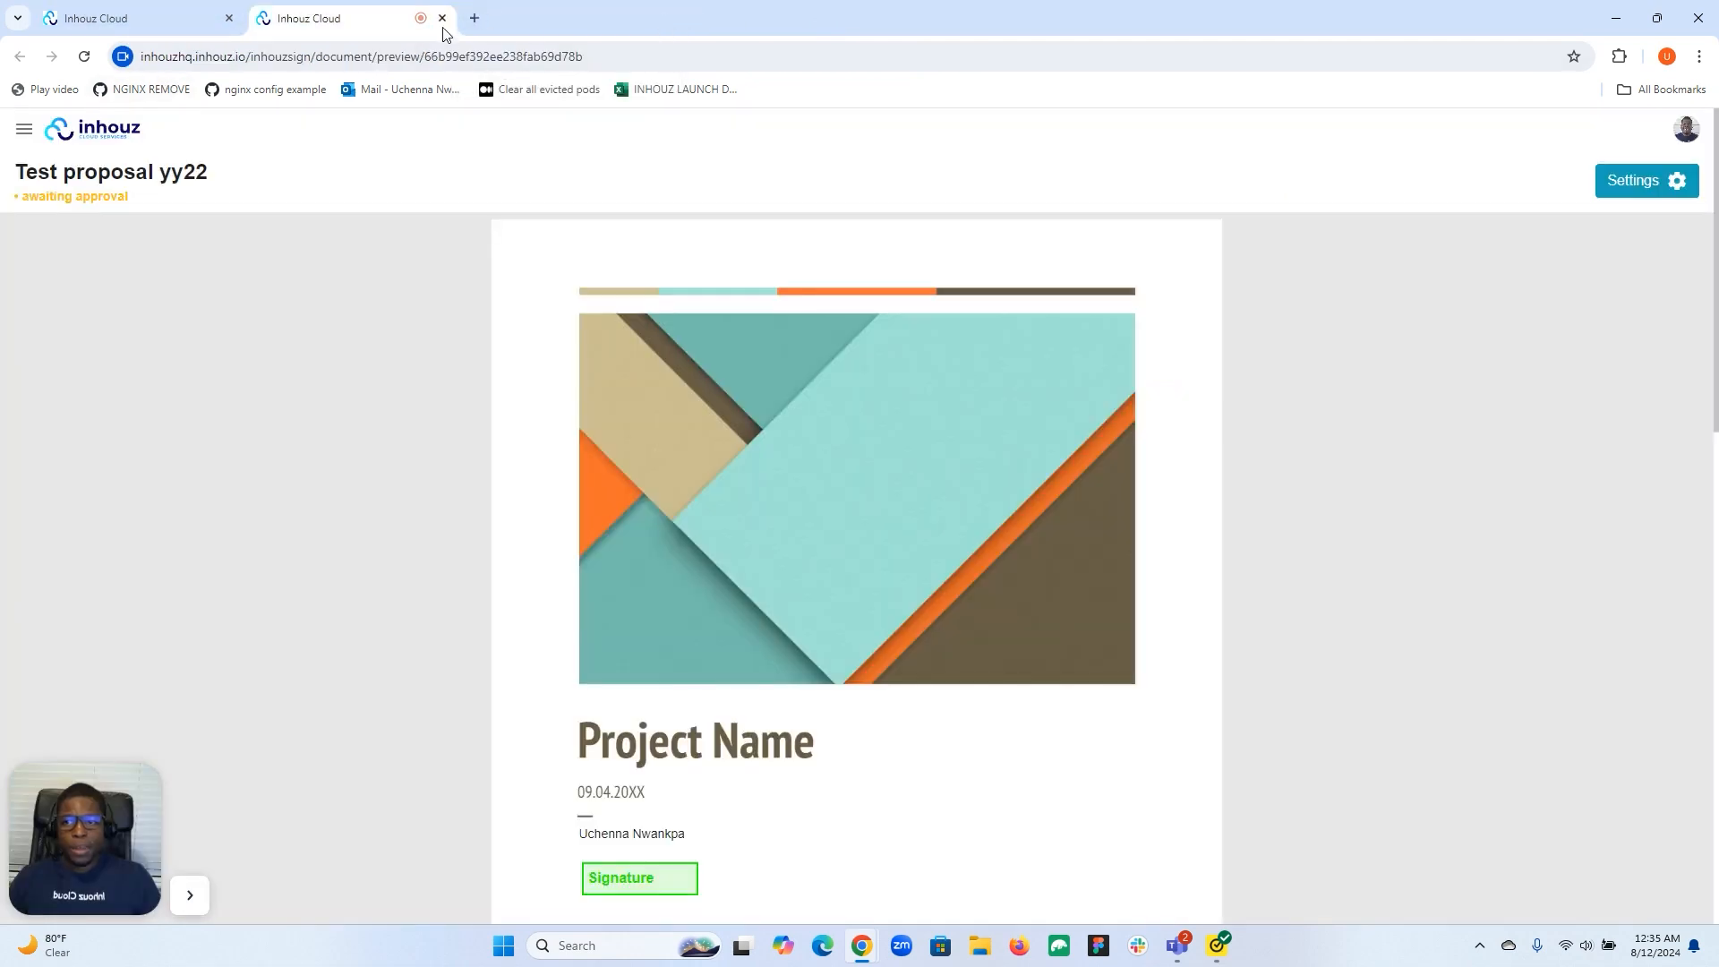
Close the preview and show Approval requests, where Test proposal yy22 is pending.
{"action": "left_click", "coordinate": [443, 19]}
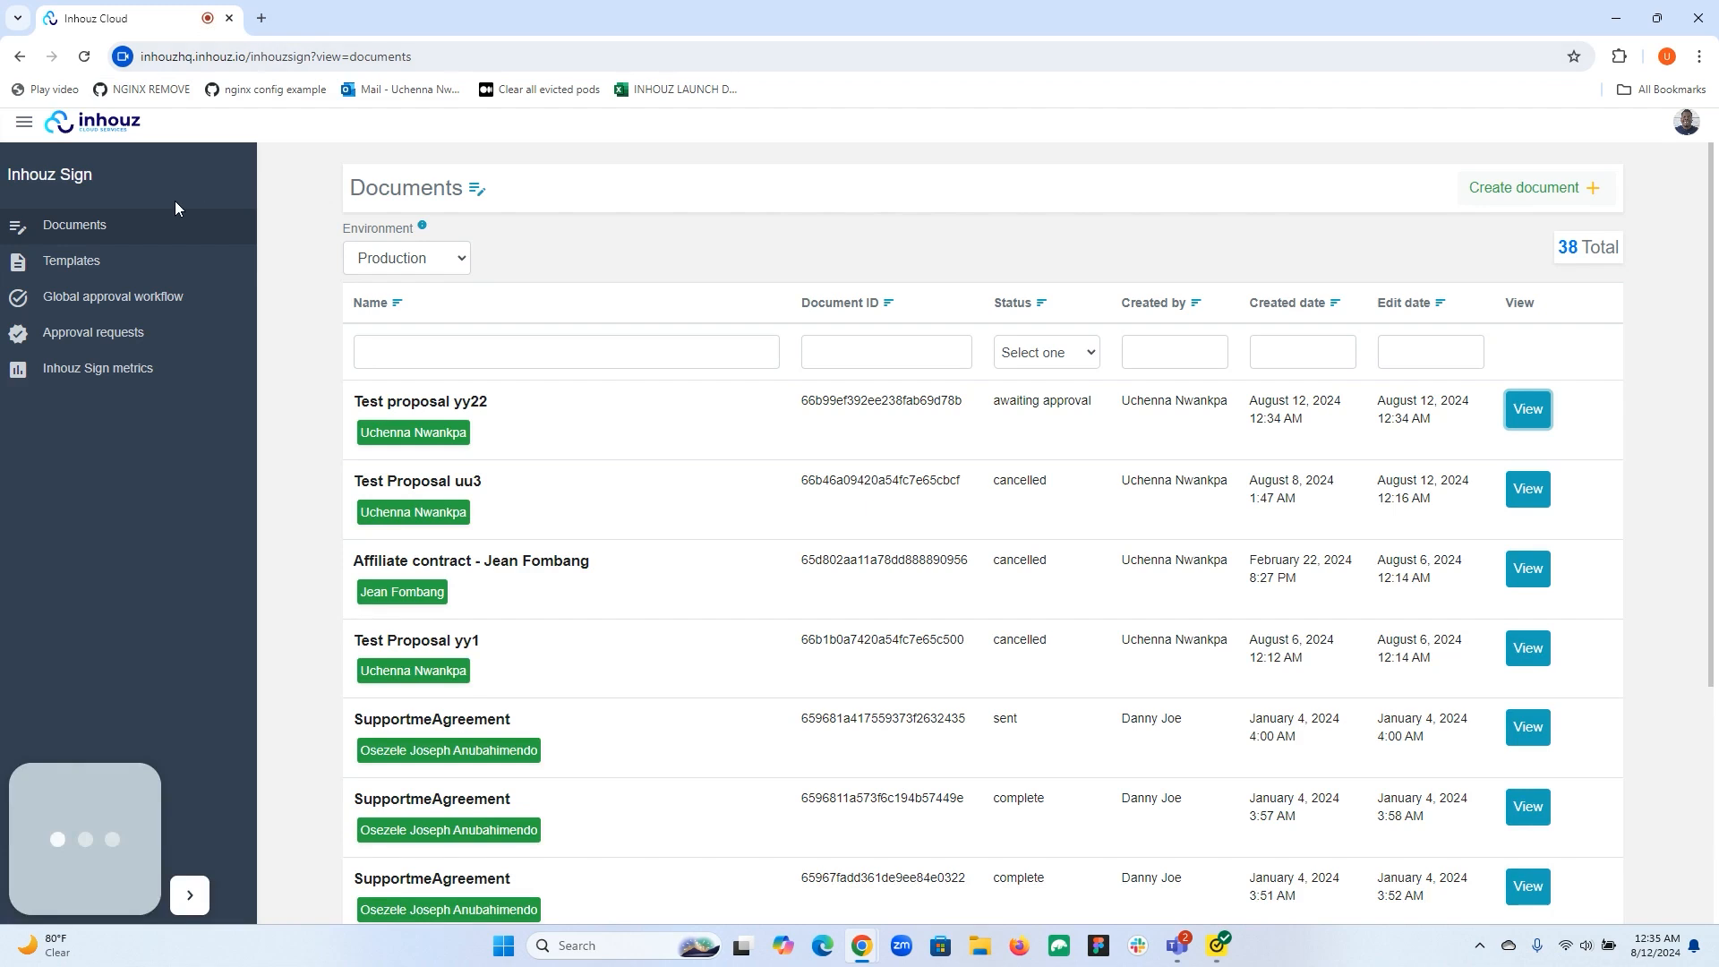
{"action": "left_click", "coordinate": [107, 345]}
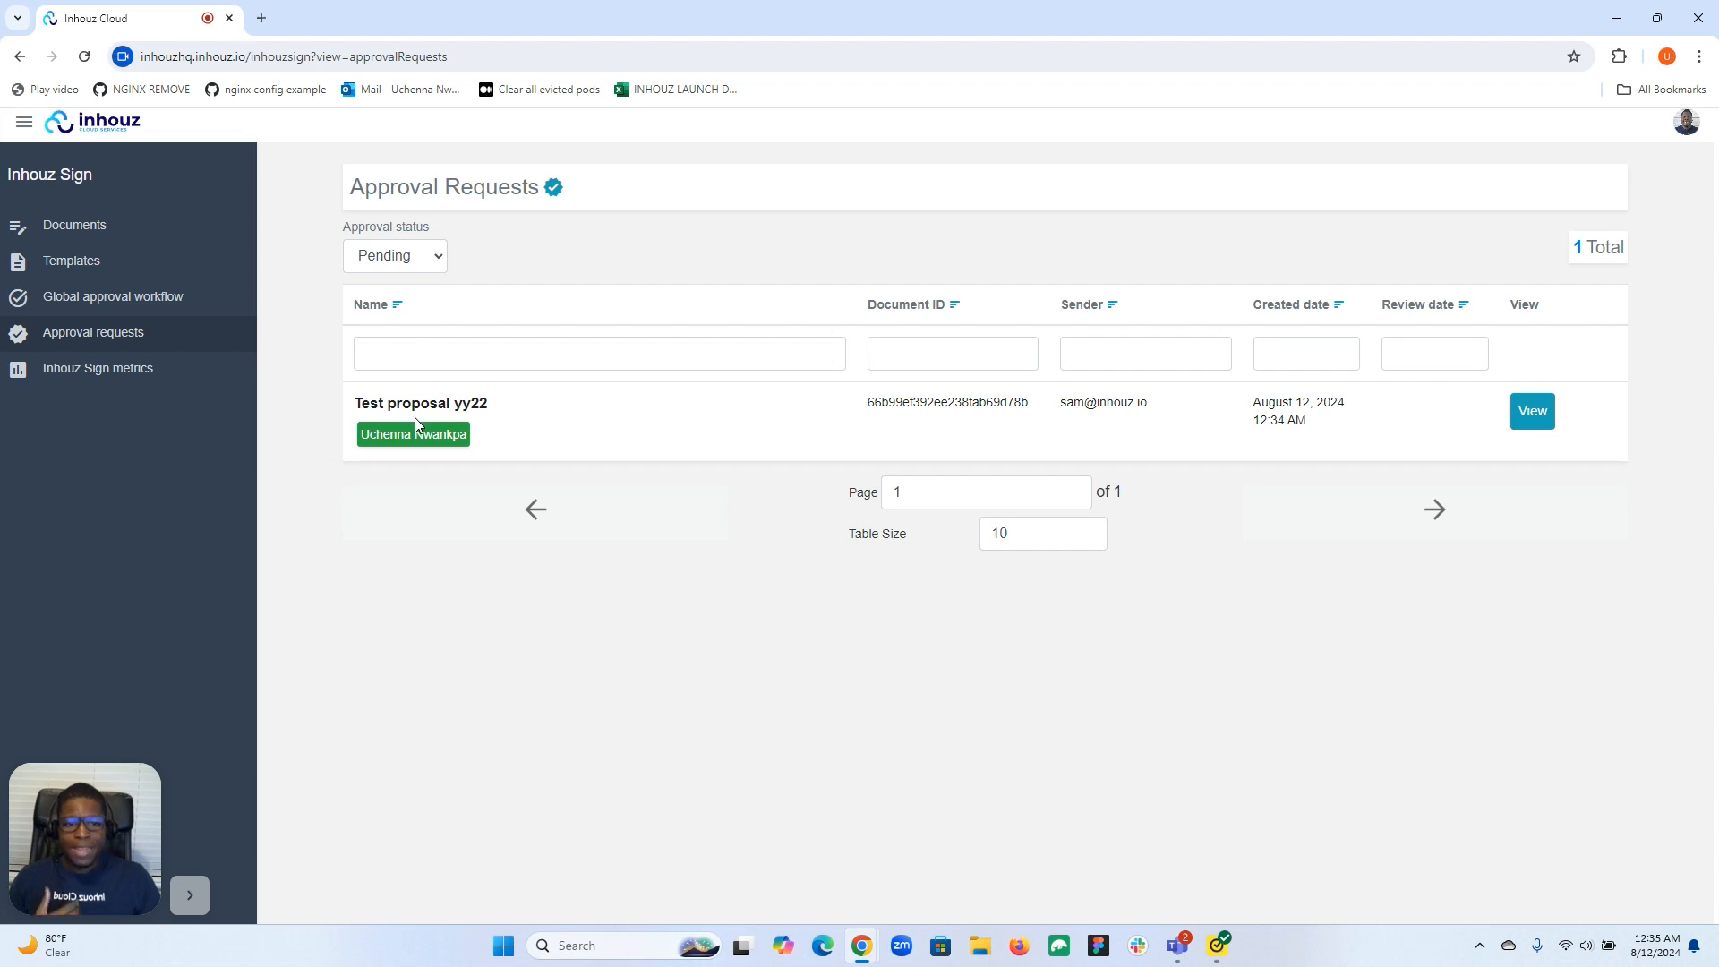
Open Test proposal yy22's approval request and look through the document.
{"action": "left_click", "coordinate": [1532, 411]}
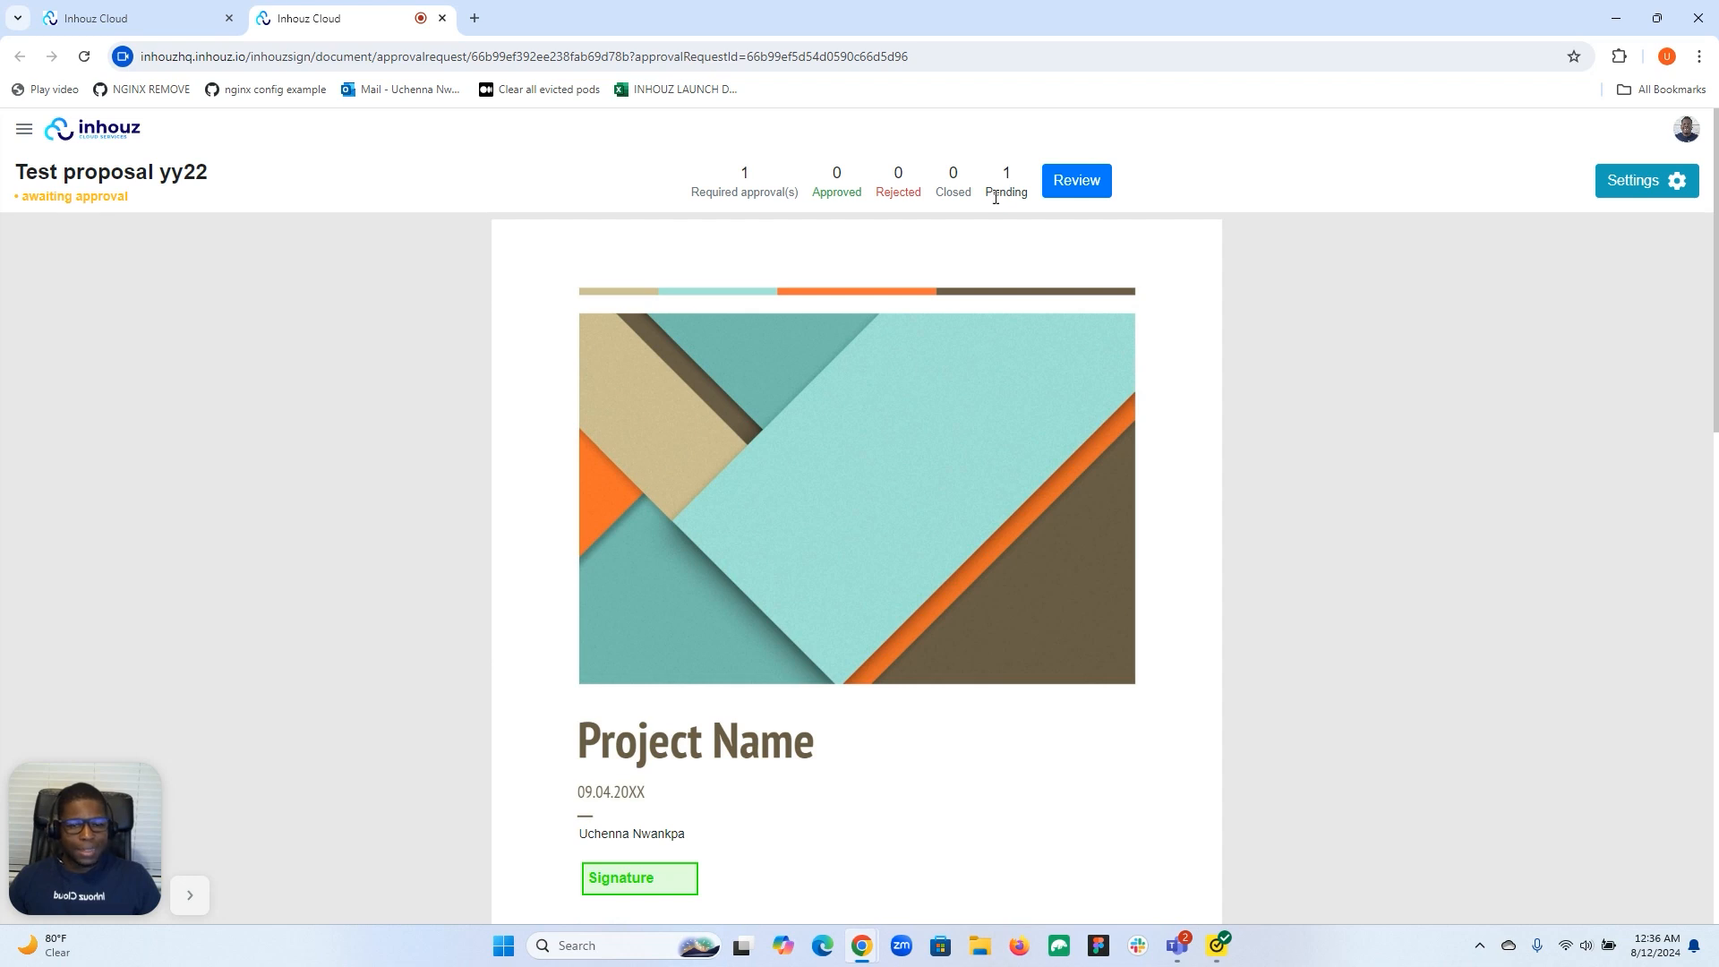
{"action": "scroll", "coordinate": [804, 461], "scroll_direction": "down", "scroll_amount": 13}
{"action": "scroll", "coordinate": [804, 462], "scroll_direction": "up", "scroll_amount": 15}
{"action": "scroll", "coordinate": [757, 447], "scroll_direction": "up", "scroll_amount": 1}
Review Test proposal yy22 and approve it, changing its status to sent.
{"action": "left_click", "coordinate": [1090, 180]}
{"action": "left_click", "coordinate": [721, 242]}
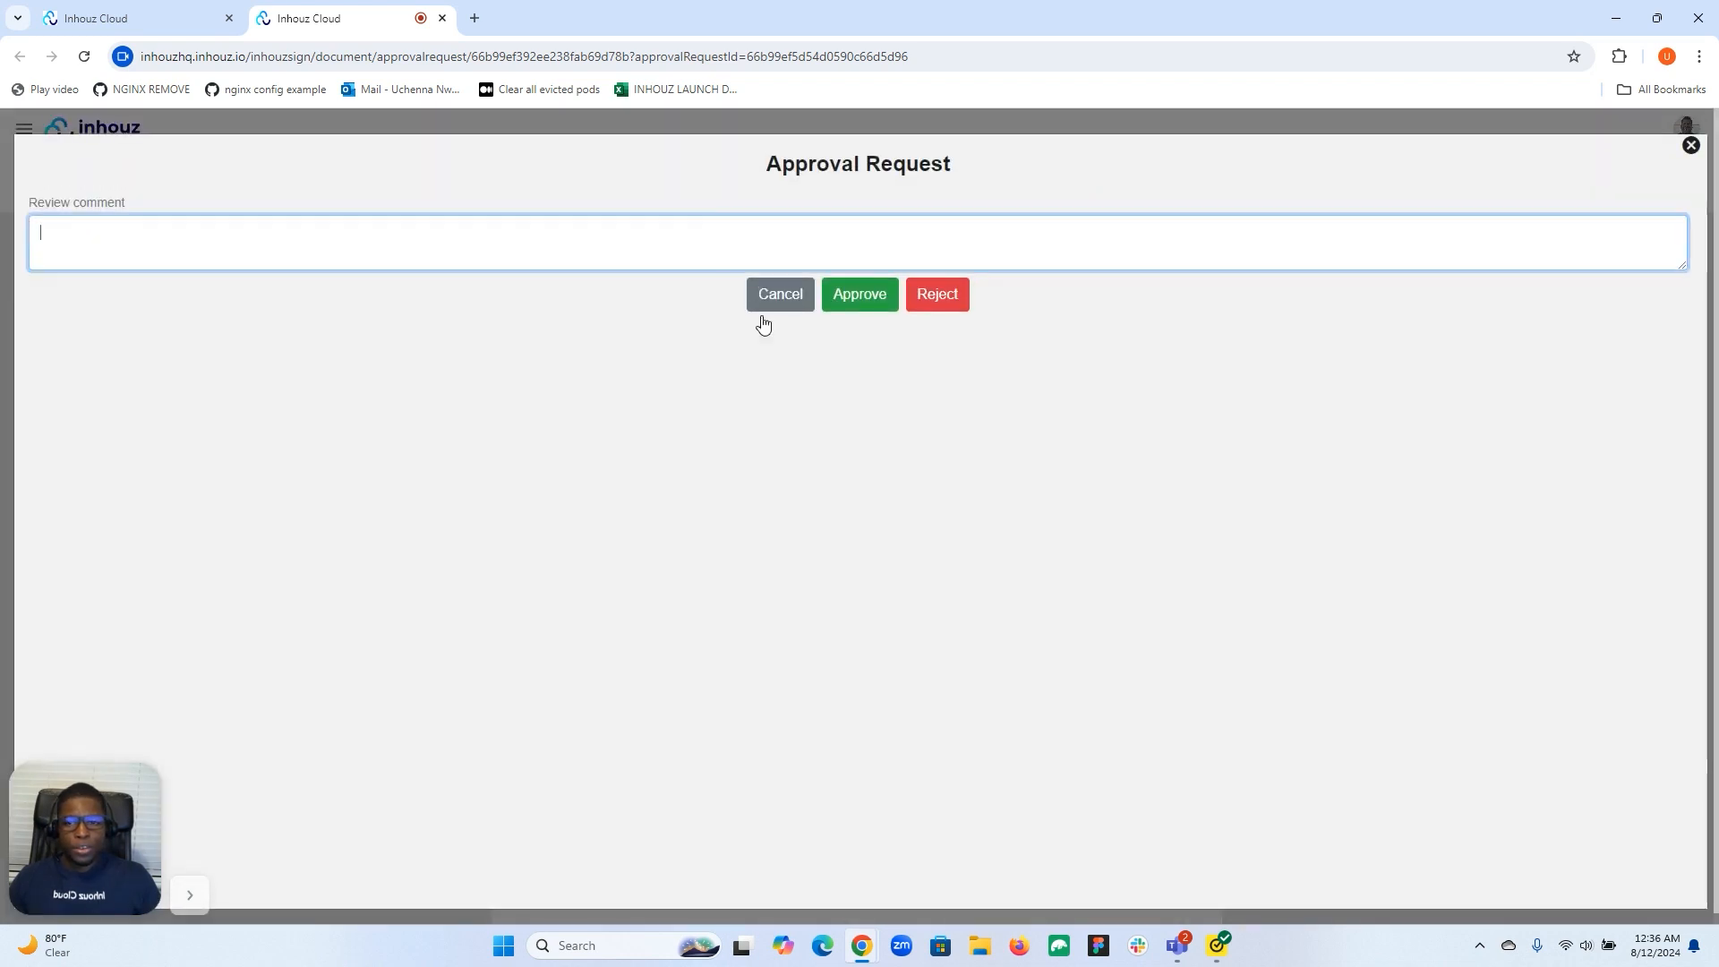
{"action": "left_click", "coordinate": [850, 297]}
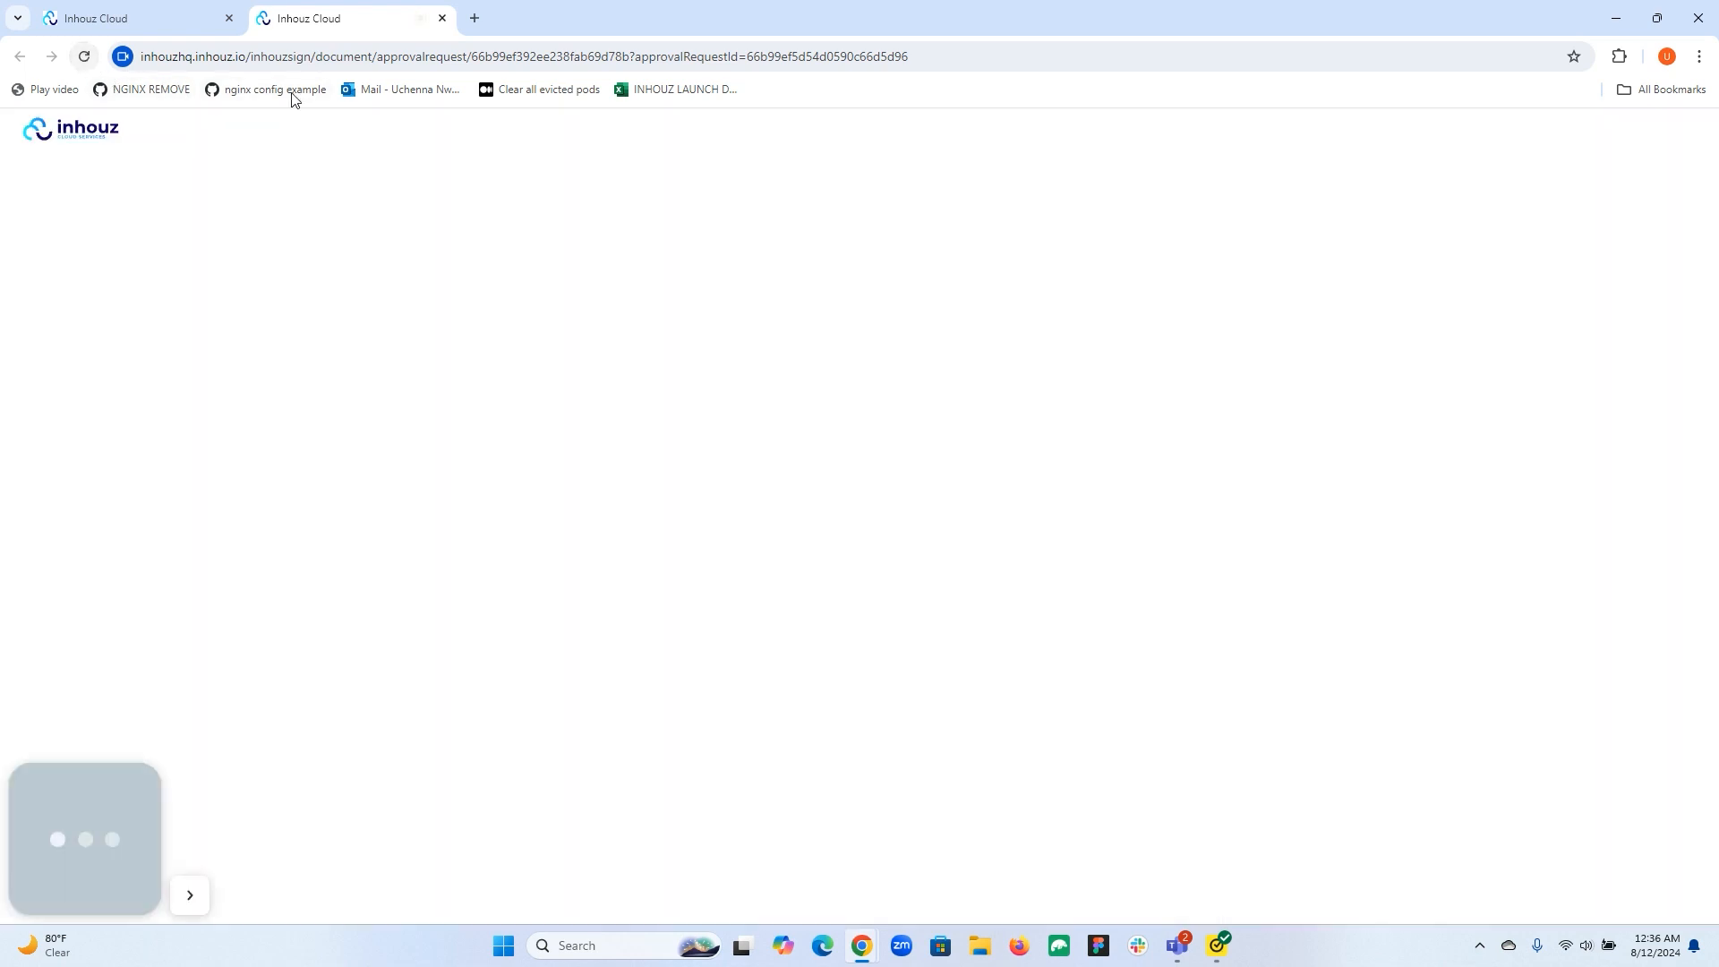
{"action": "scroll", "coordinate": [980, 397], "scroll_direction": "down", "scroll_amount": 6}
{"action": "scroll", "coordinate": [979, 395], "scroll_direction": "up", "scroll_amount": 7}
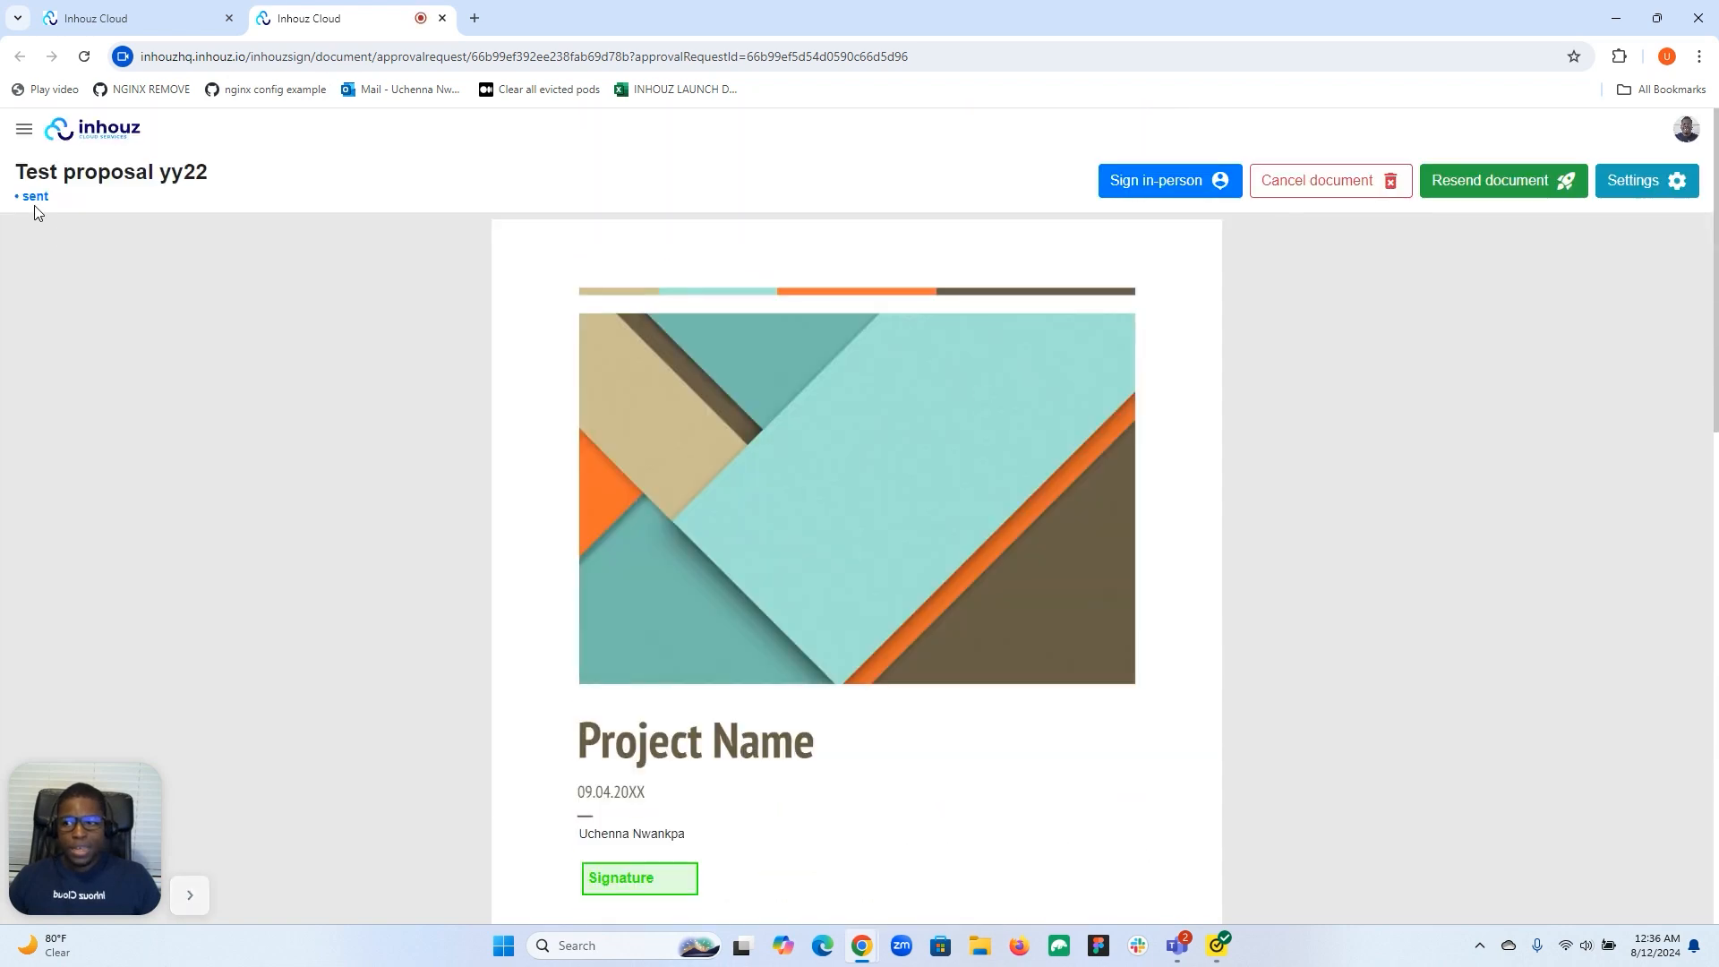